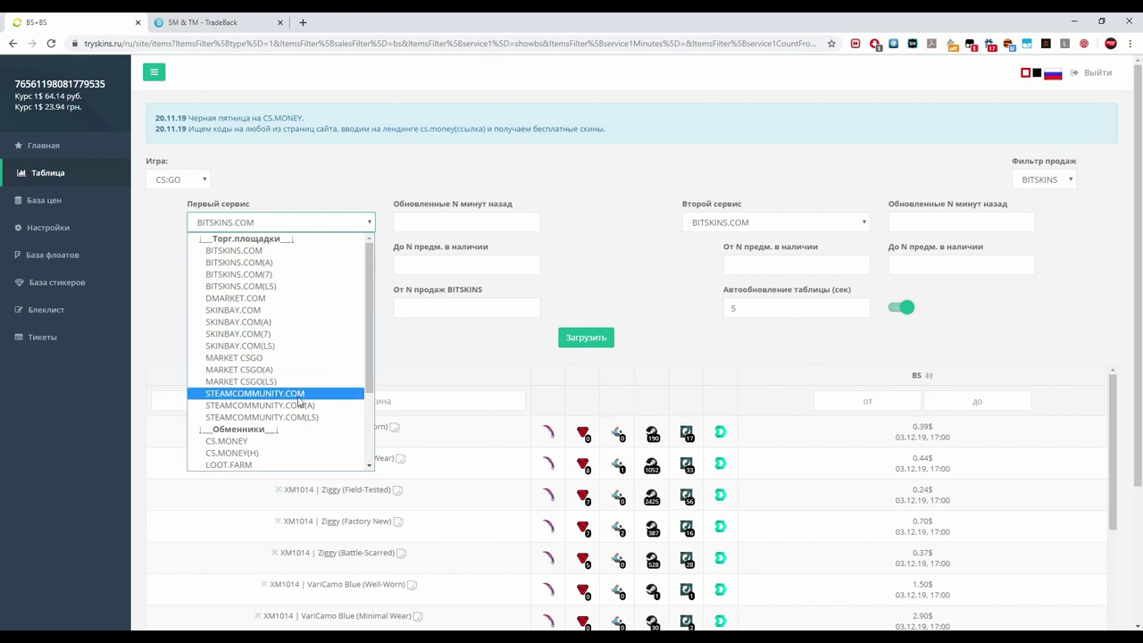
# Set the first service to STEAMCOMMUNITY.COM and the second service to BITSKINS.COM(A) for the price comparison
pyautogui.scroll(-3, 294, 392)
pyautogui.scroll(3, 291, 370)
pyautogui.click(301, 395)
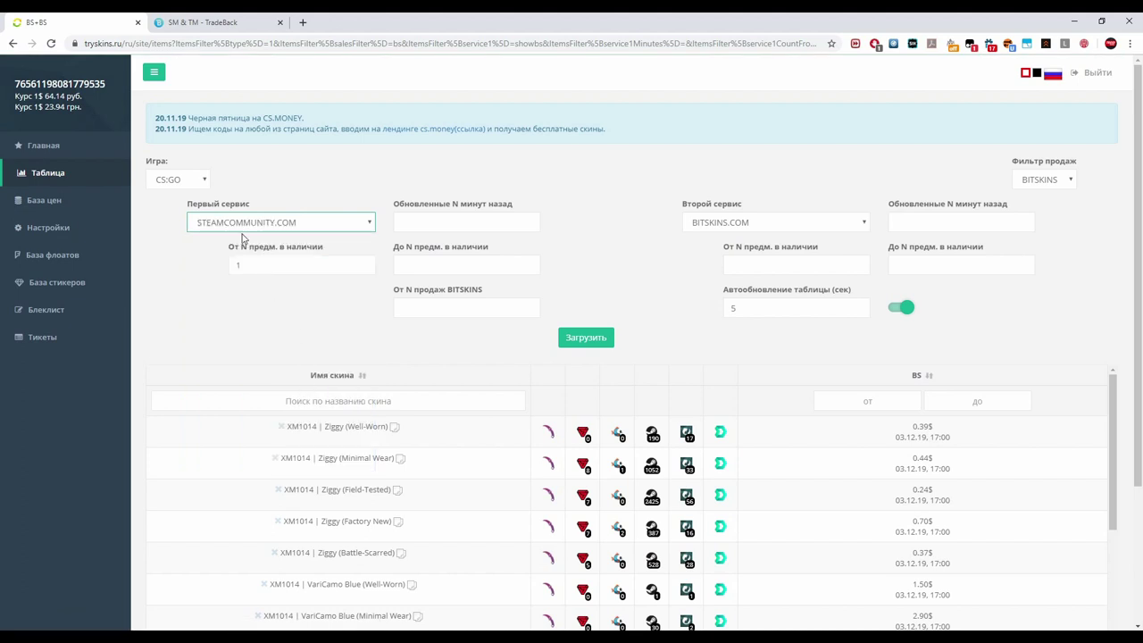
pyautogui.click(734, 224)
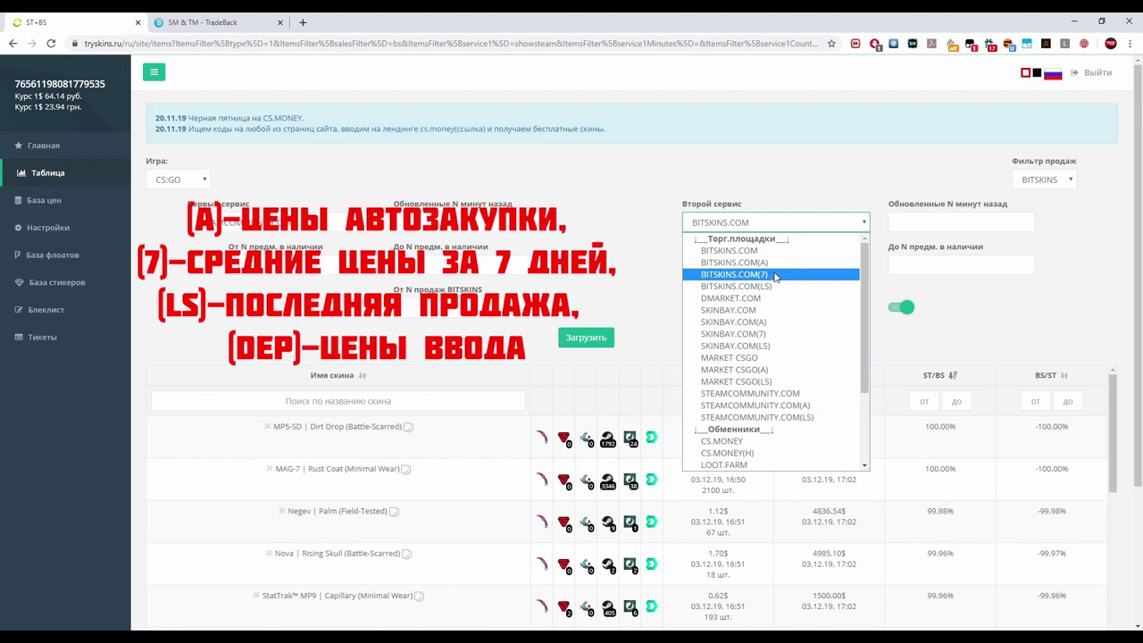
pyautogui.click(775, 261)
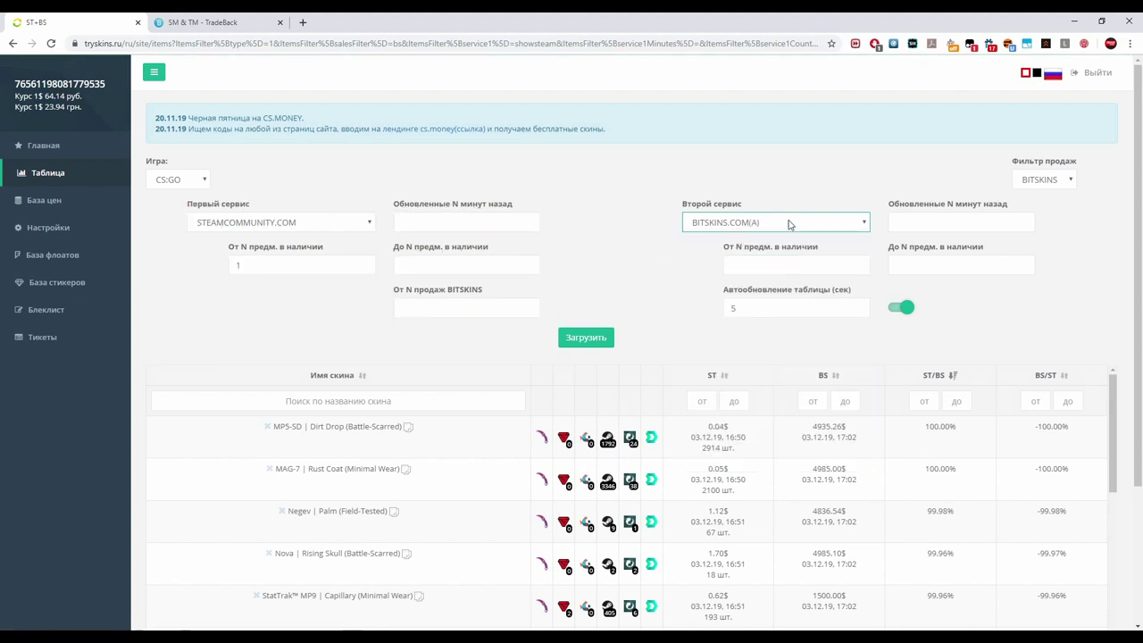
# Inspect the marketplaces offered by the sales filter
pyautogui.click(1052, 181)
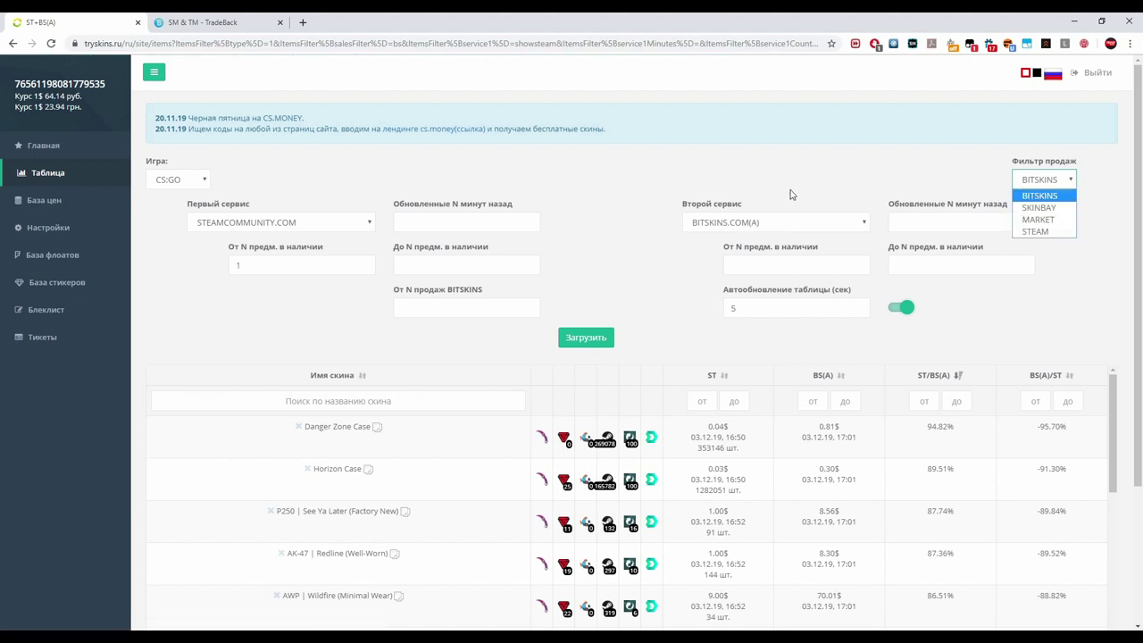
pyautogui.click(937, 188)
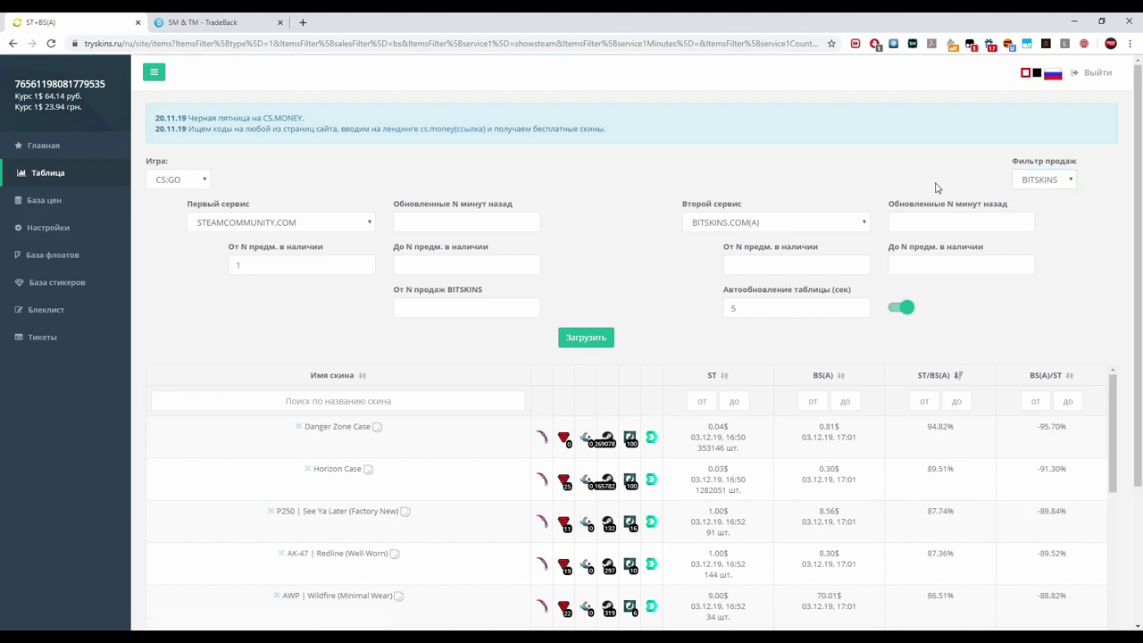
pyautogui.click(1035, 183)
pyautogui.click(888, 172)
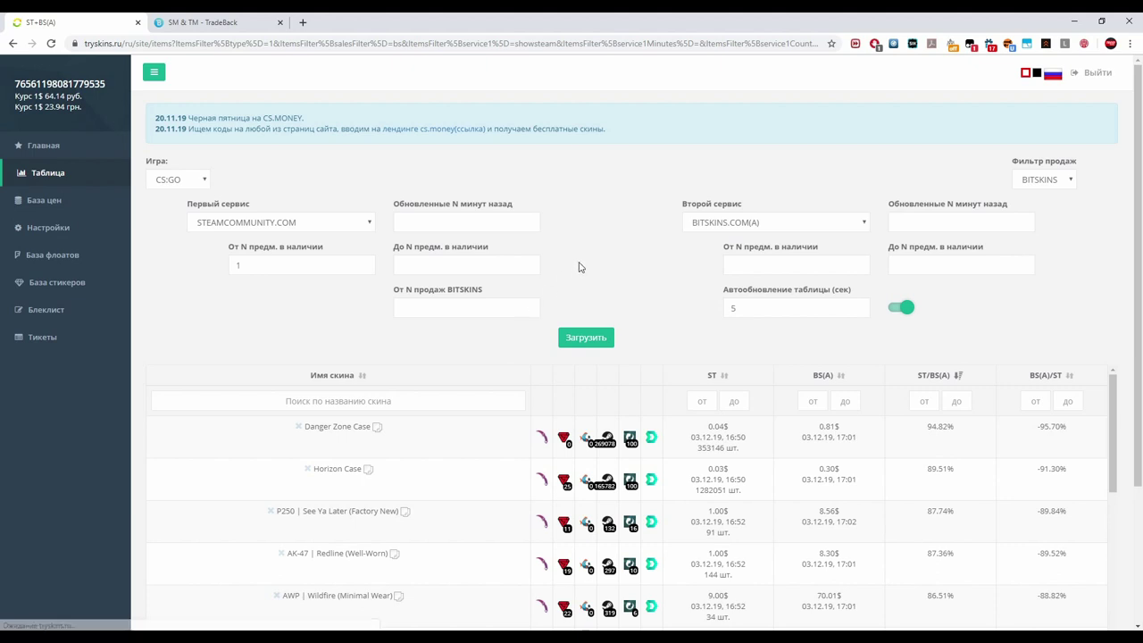
# Set the minimum number of BITSKINS sales to 33 and reload the item table with this filter
pyautogui.click(459, 305)
pyautogui.click(612, 271)
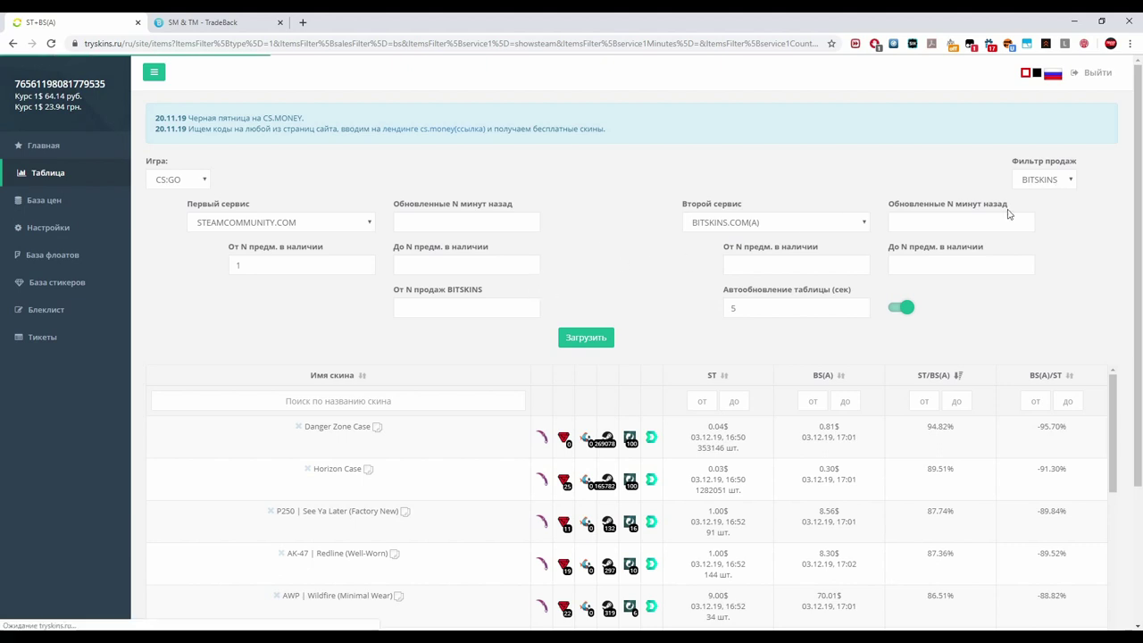
pyautogui.click(479, 311)
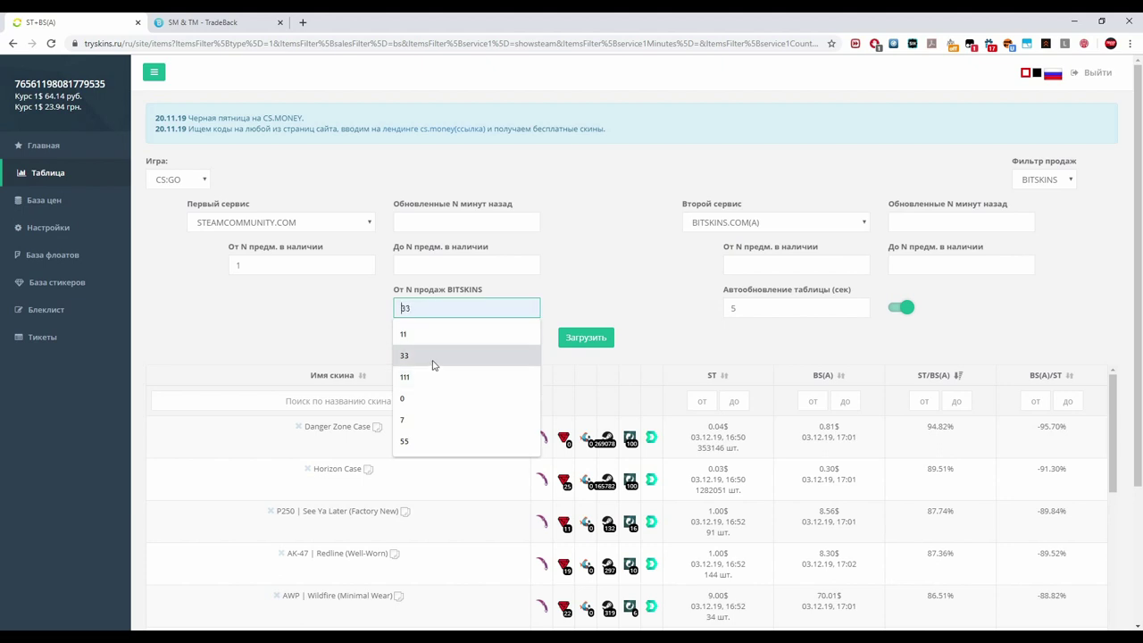
pyautogui.click(459, 308)
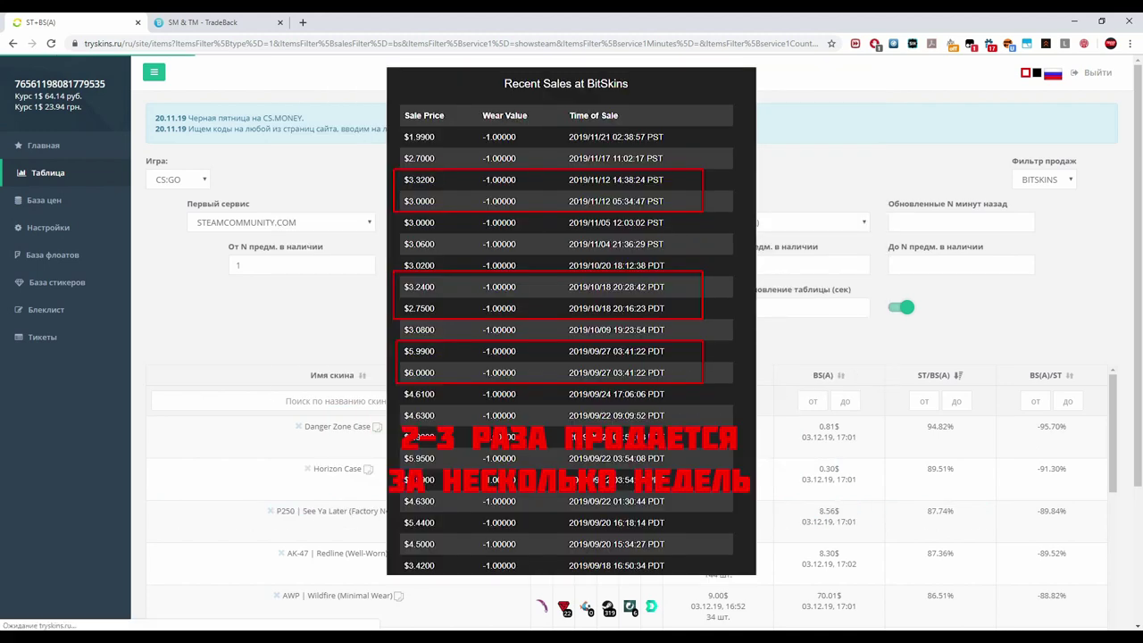
pyautogui.click(485, 301)
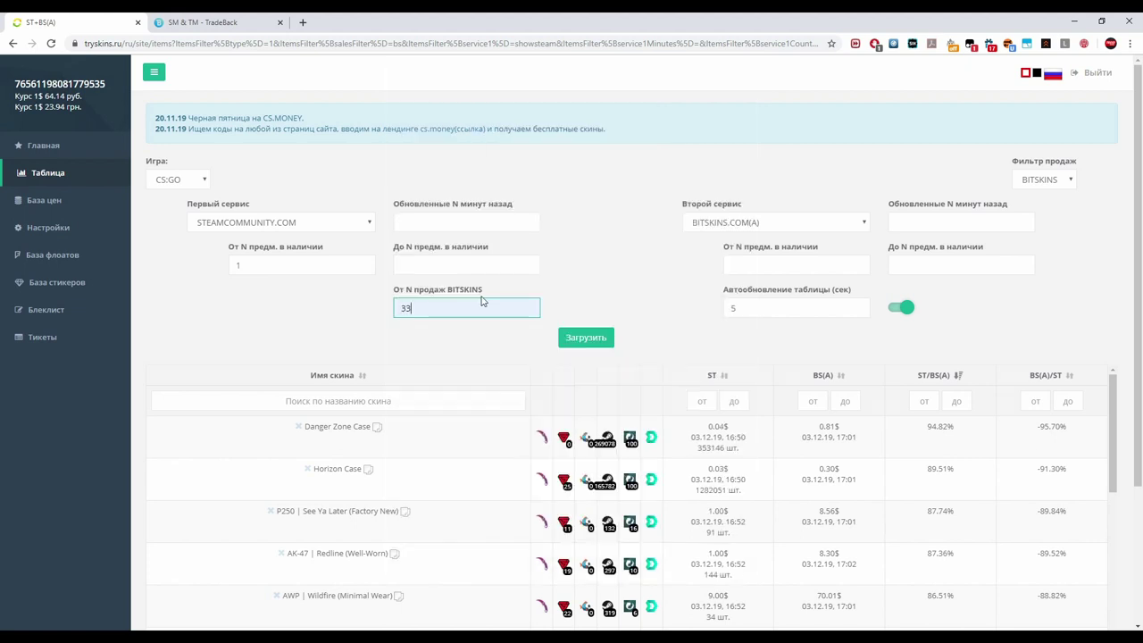
pyautogui.click(616, 288)
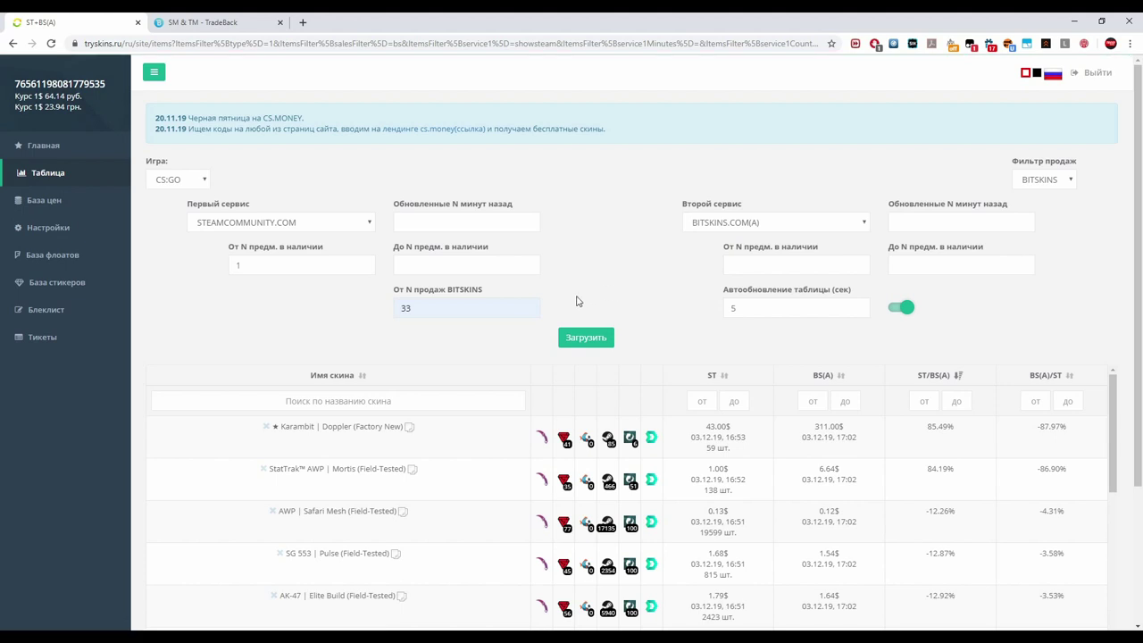
# Examine the recent BitSkins sales of the Karambit | Doppler and the ST/BS(A) profit percentages across the filtered item table
pyautogui.moveTo(441, 309); pyautogui.dragTo(313, 324)
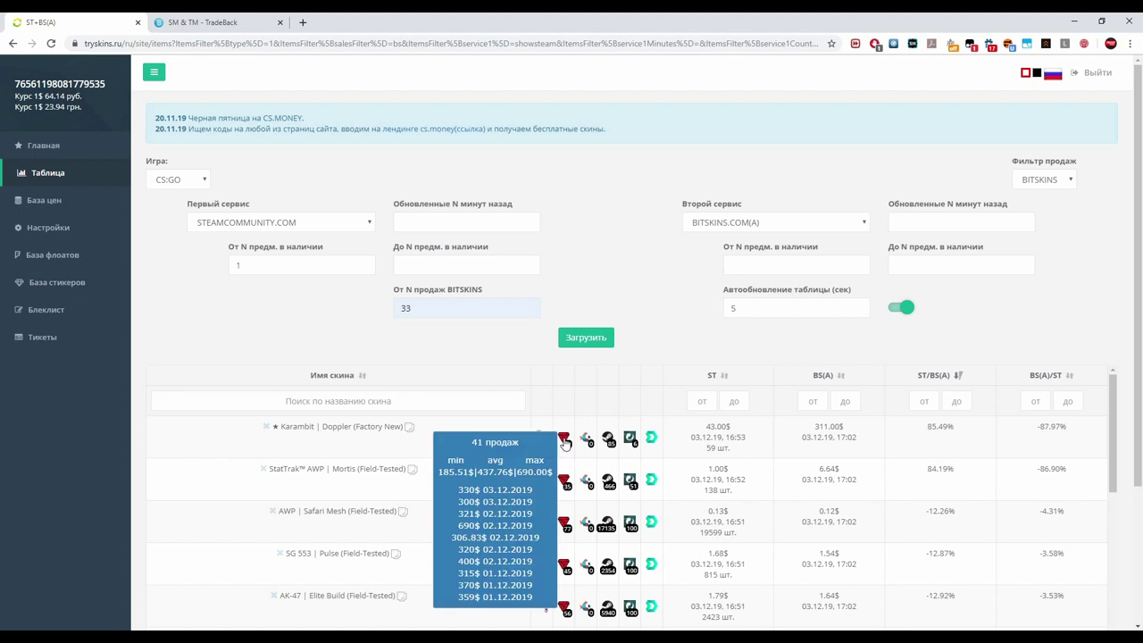
pyautogui.scroll(-1, 637, 287)
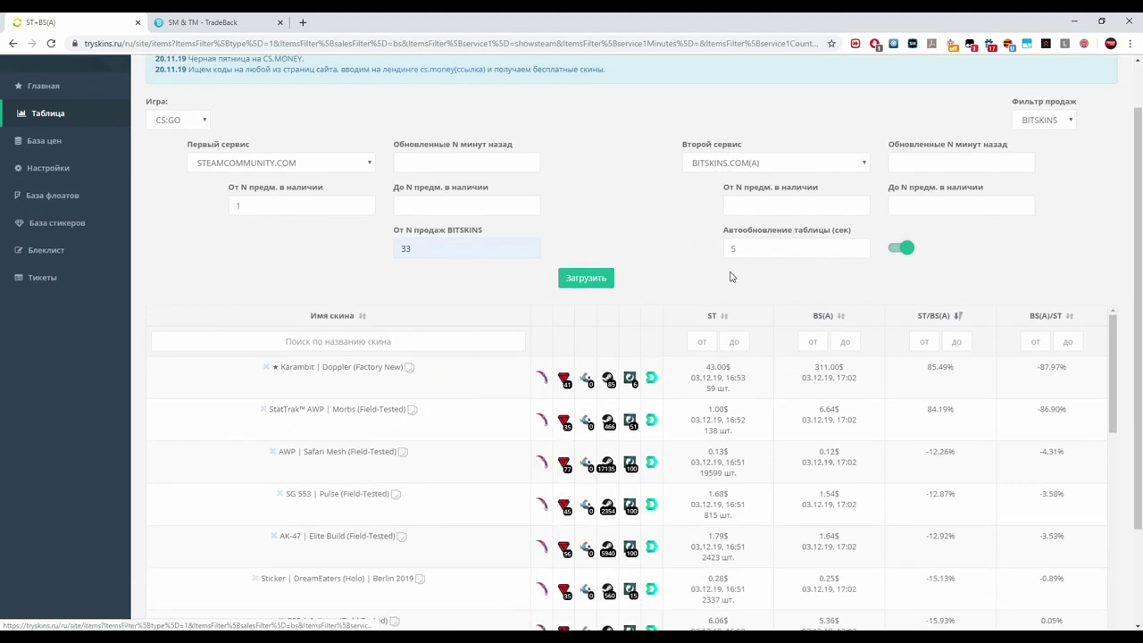
pyautogui.scroll(-1, 839, 346)
pyautogui.scroll(-2, 846, 344)
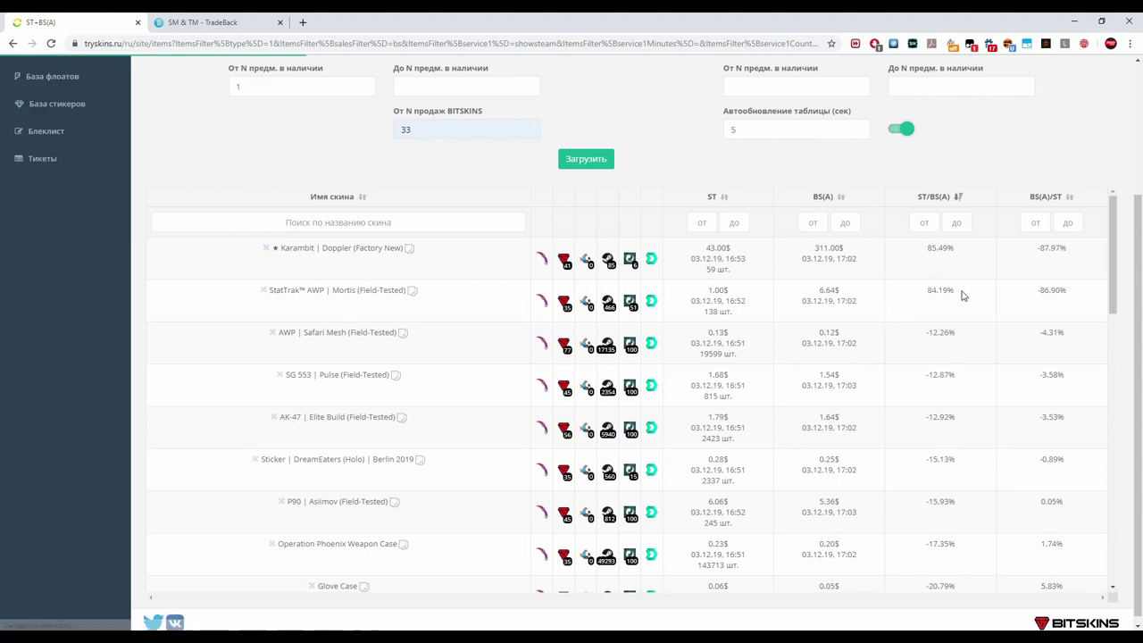
pyautogui.click(929, 291)
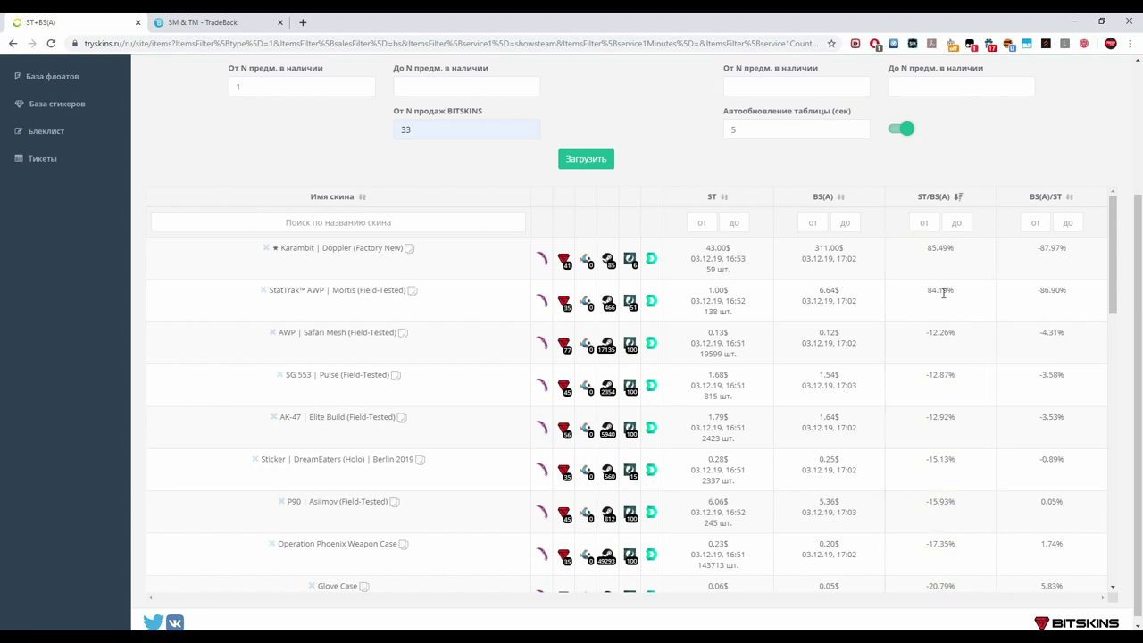
pyautogui.scroll(1, 801, 272)
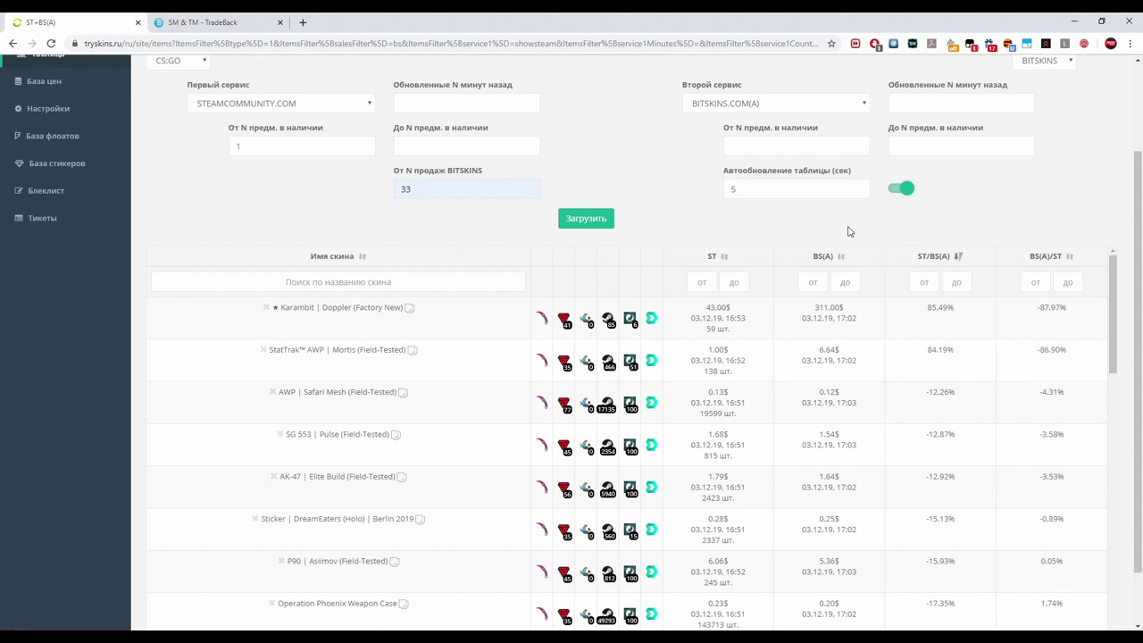
pyautogui.scroll(-1, 937, 368)
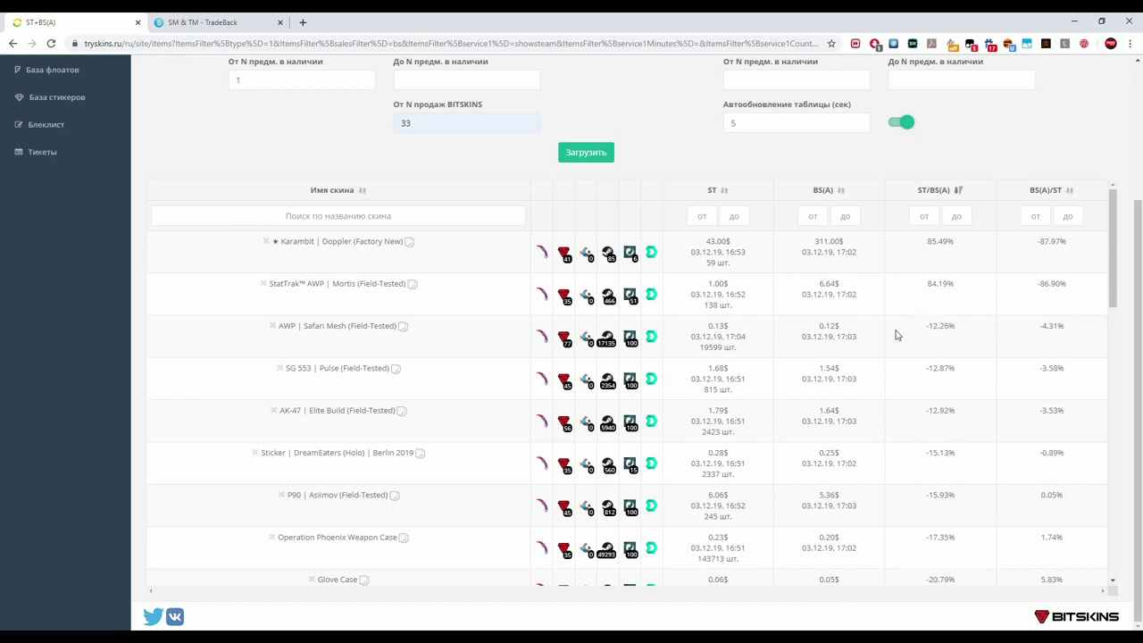
pyautogui.moveTo(929, 326); pyautogui.dragTo(966, 326)
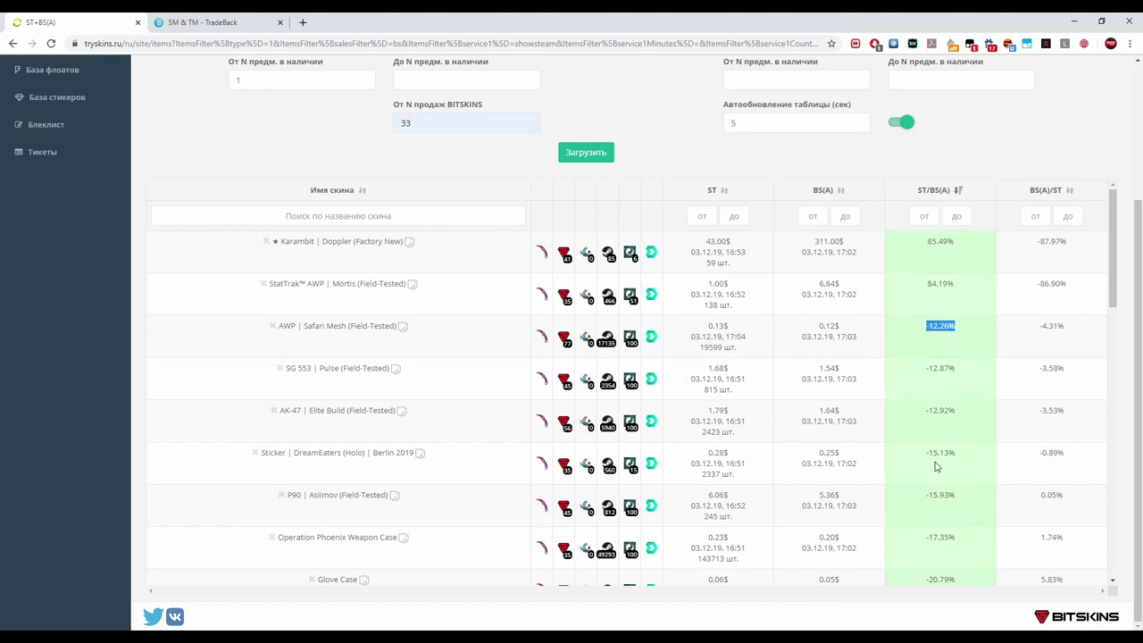
pyautogui.scroll(-2, 938, 478)
pyautogui.scroll(2, 933, 423)
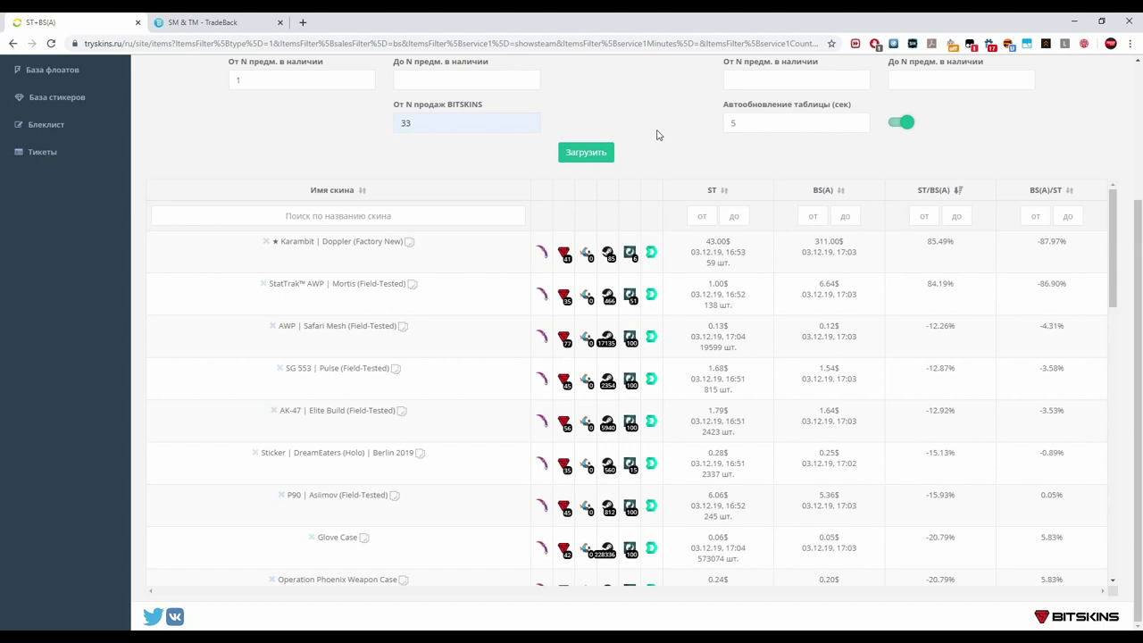
# Check the recent BitSkins sales of SG 553 | Pulse (Field-Tested) and open its BitSkins listings in a separate tab
pyautogui.moveTo(562, 337)
pyautogui.moveTo(562, 383)
pyautogui.moveTo(599, 383)
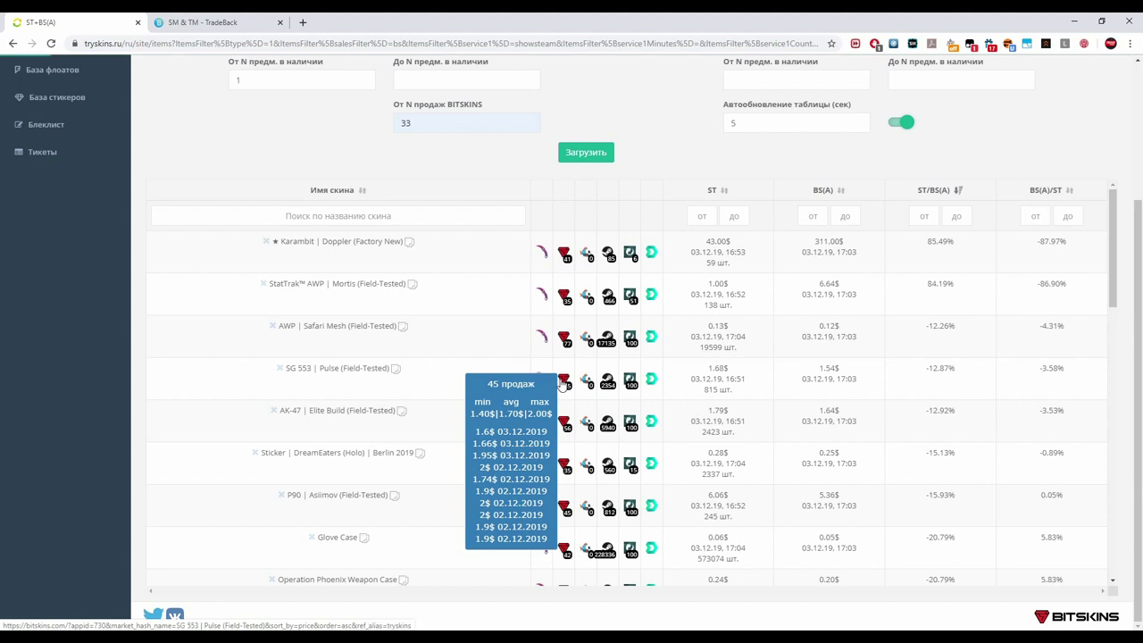
pyautogui.middleClick(564, 382)
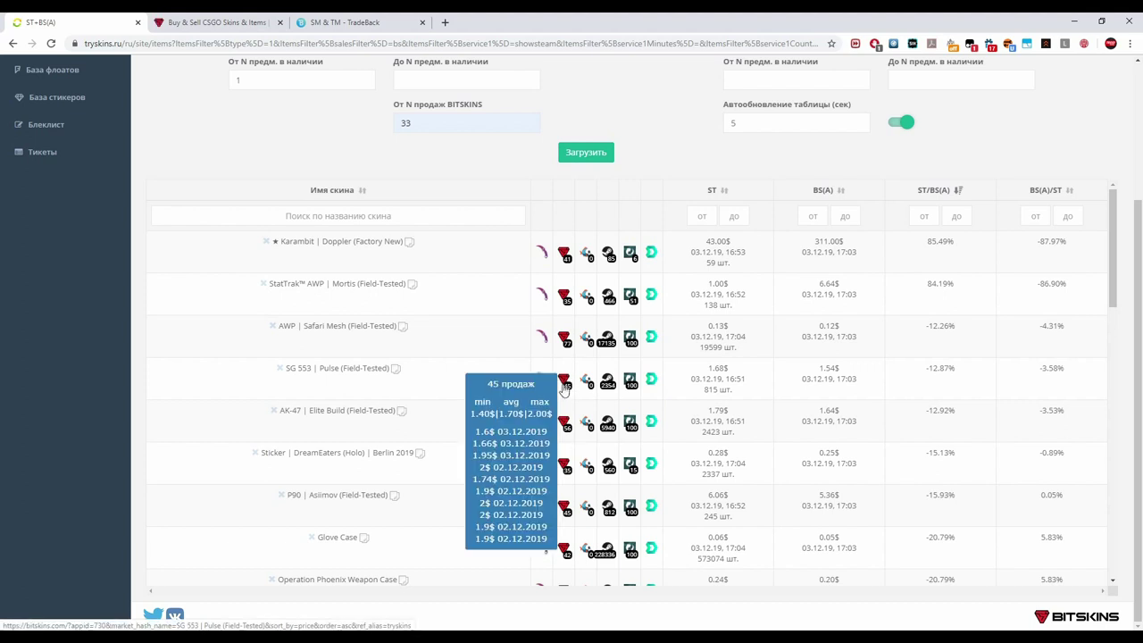
pyautogui.moveTo(563, 382)
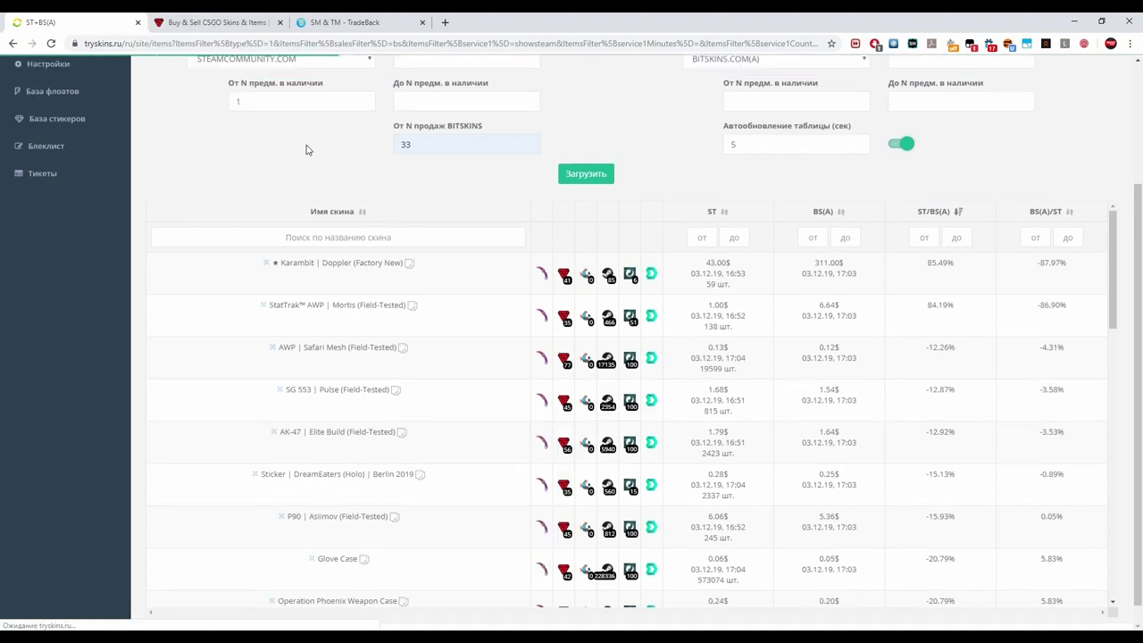
pyautogui.scroll(2, 306, 149)
pyautogui.scroll(-1, 360, 268)
pyautogui.click(157, 21)
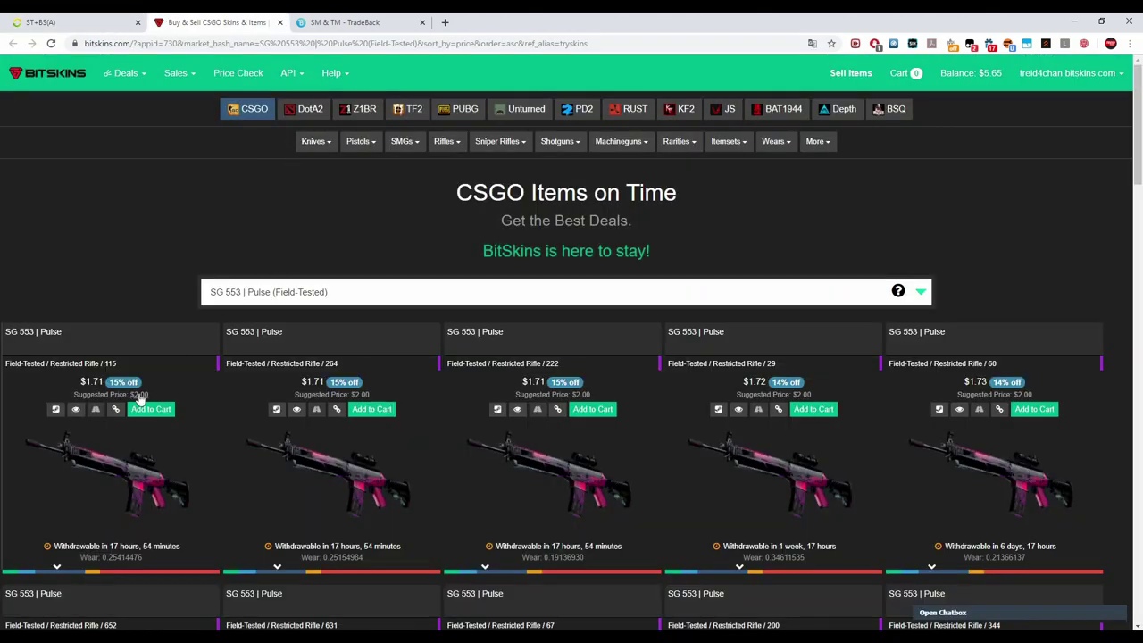
# Open the BitSkins price history page for SG 553 | Pulse (Field-Tested) from a listing's suggested price
pyautogui.scroll(-1, 323, 407)
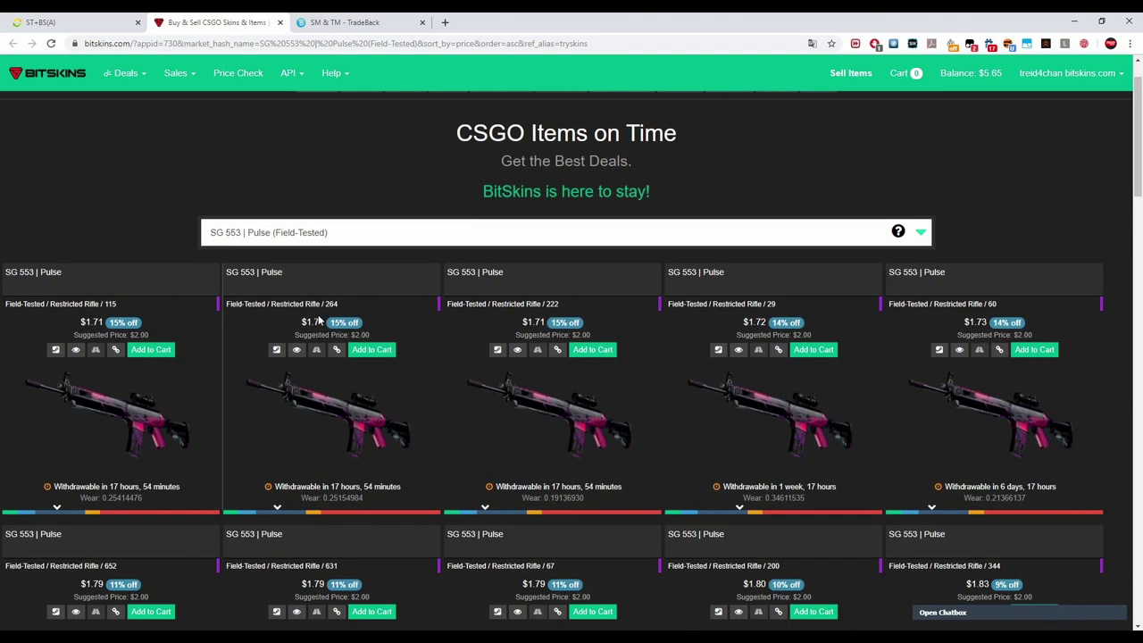
pyautogui.middleClick(364, 339)
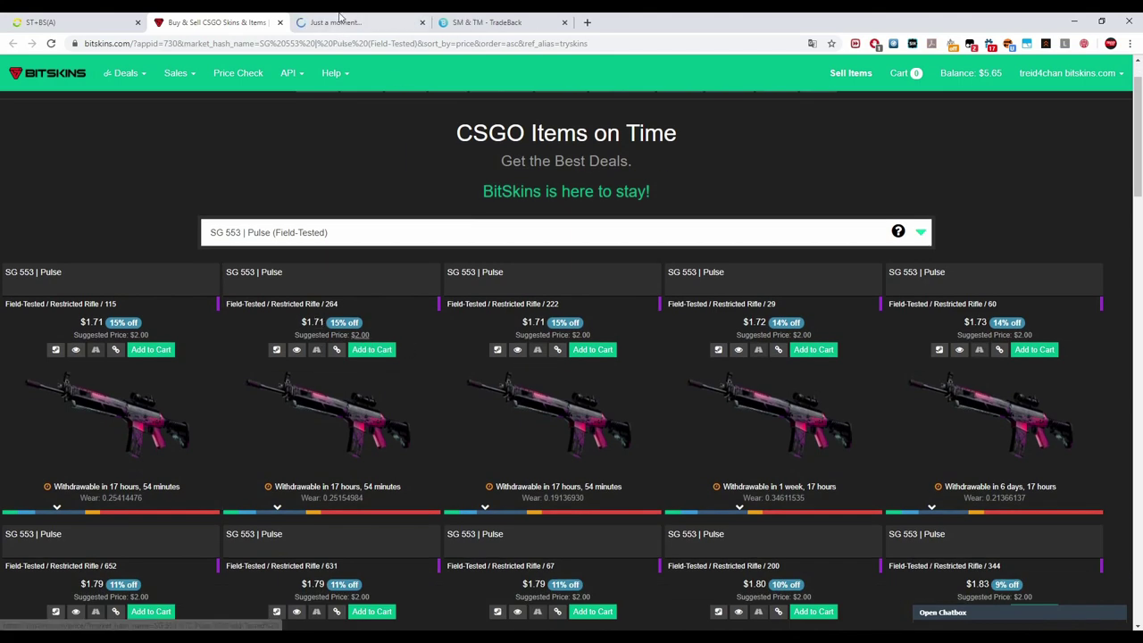
pyautogui.hotkey('ctrl', 'Tab')
pyautogui.hotkey('ctrl', 'shift', 'Tab')
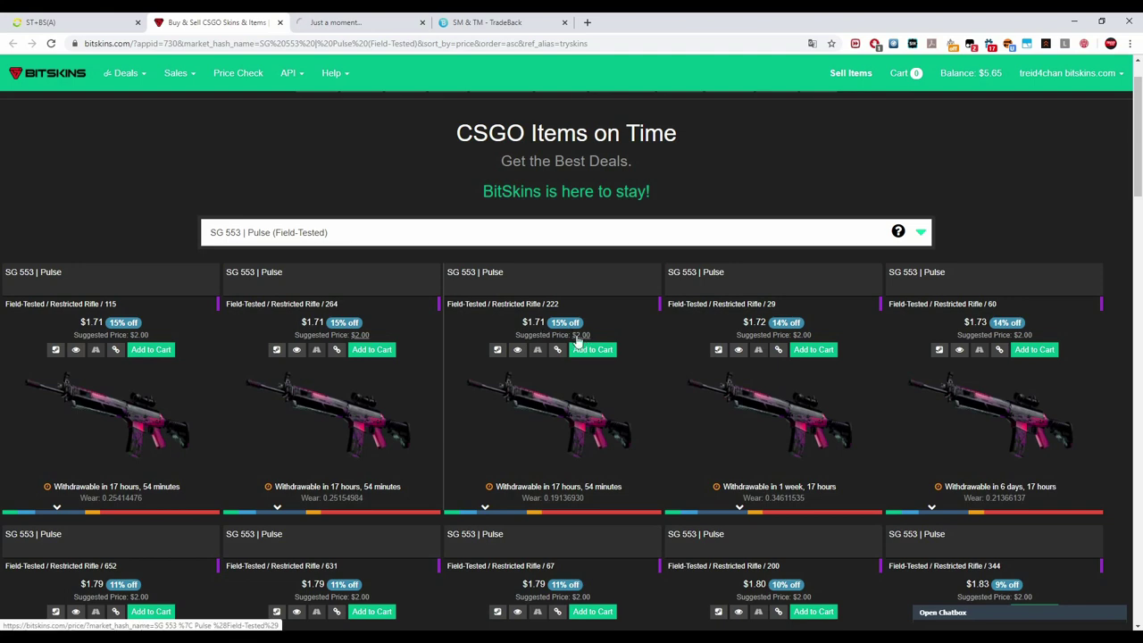
pyautogui.click(581, 336)
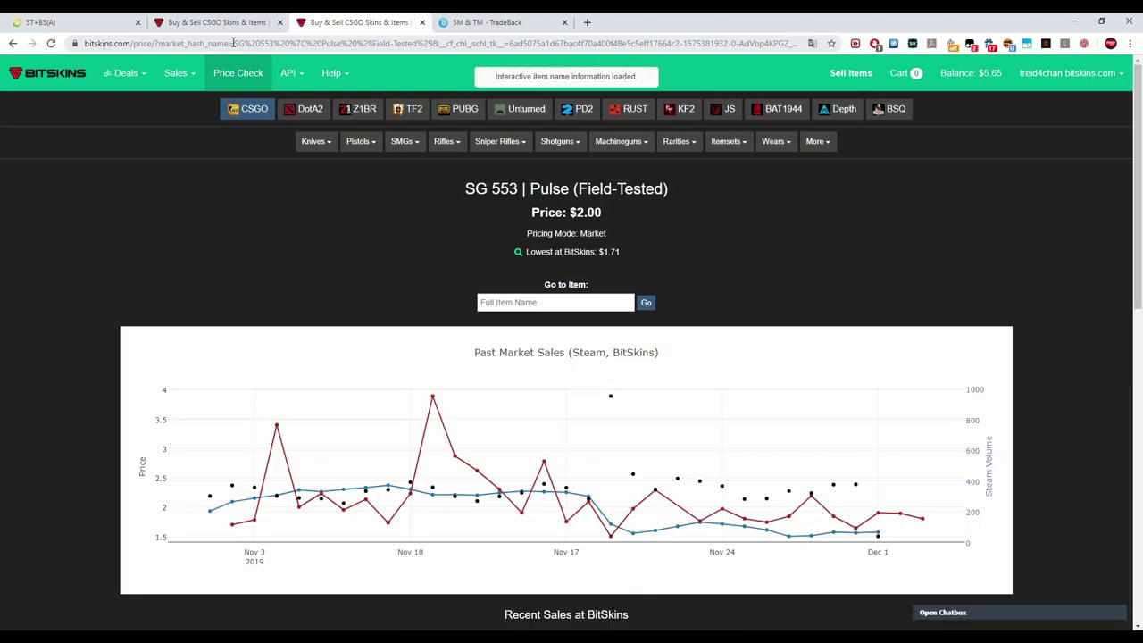
# Examine the past market sales graph and the recent sale prices and dates of SG 553 | Pulse (Field-Tested)
pyautogui.scroll(-2, 354, 235)
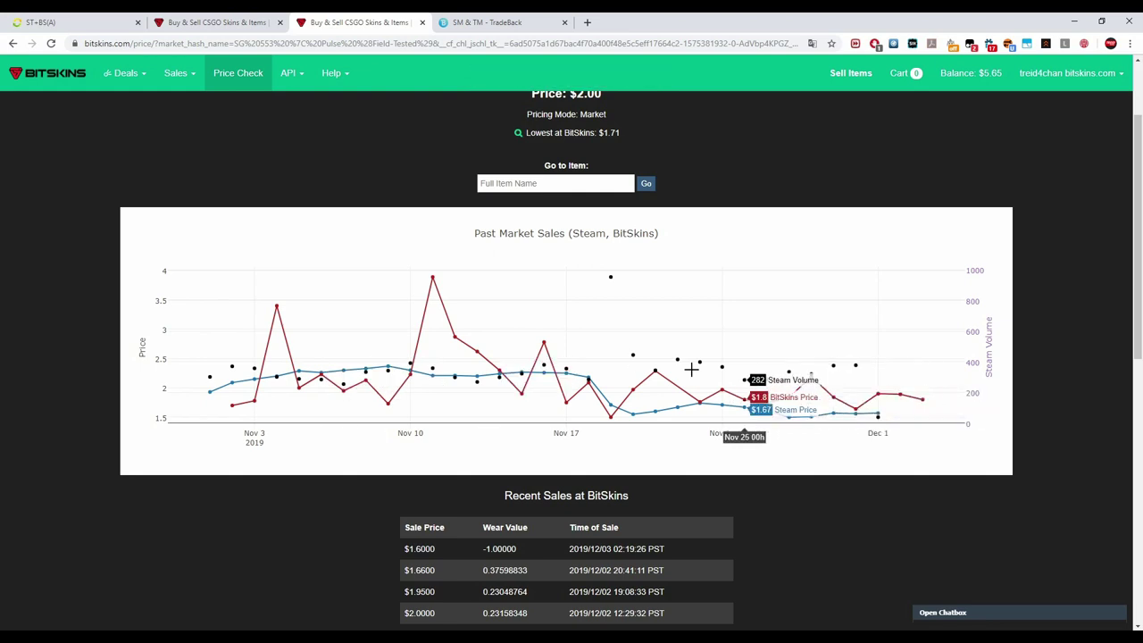
pyautogui.scroll(-3, 753, 324)
pyautogui.scroll(-2, 450, 281)
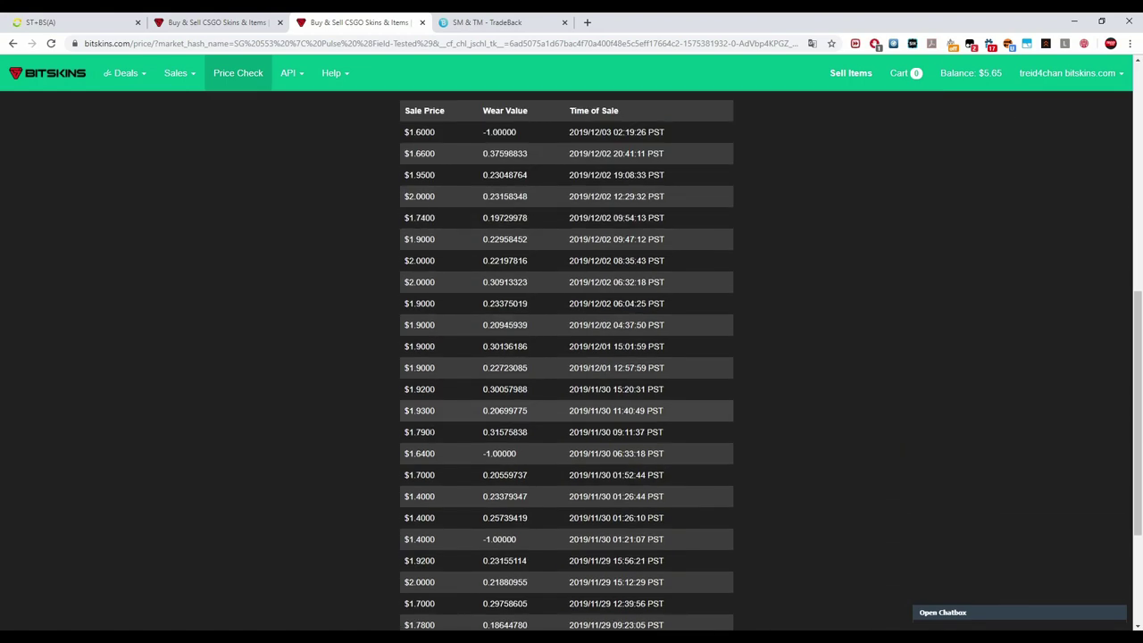
pyautogui.scroll(-2, 474, 446)
pyautogui.moveTo(431, 455); pyautogui.dragTo(408, 328)
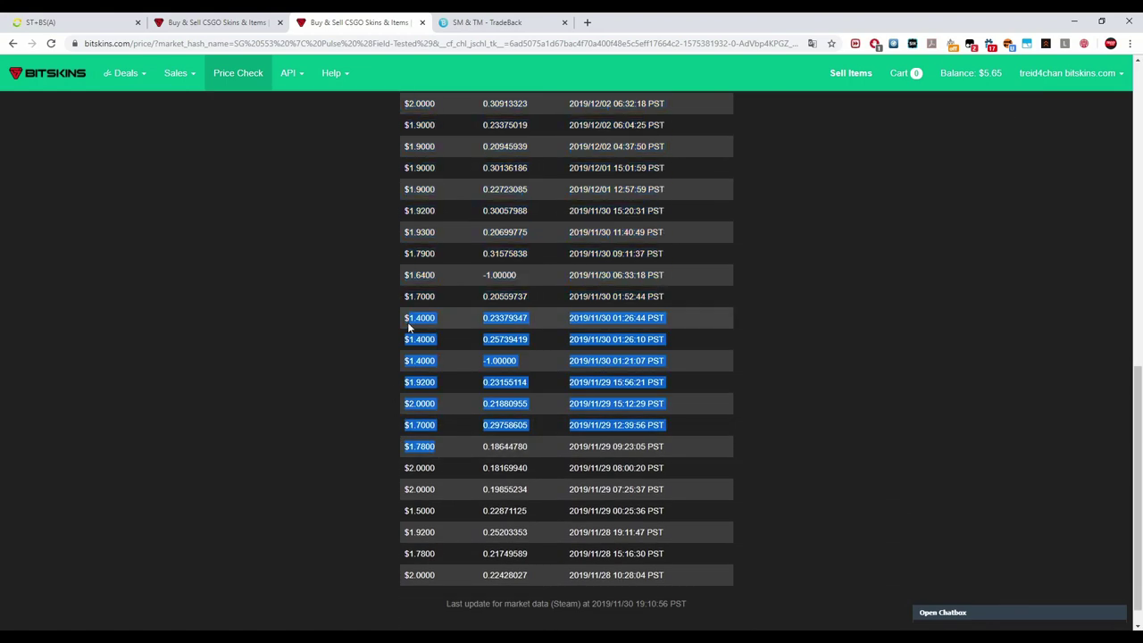
pyautogui.click(309, 310)
pyautogui.scroll(3, 565, 336)
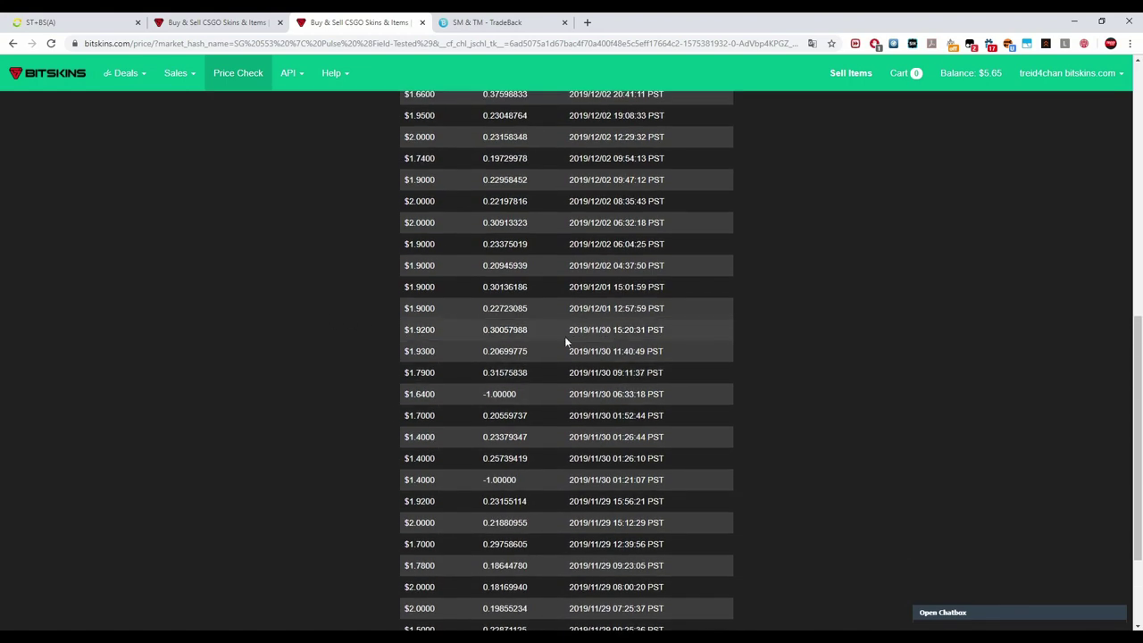
pyautogui.scroll(1, 566, 339)
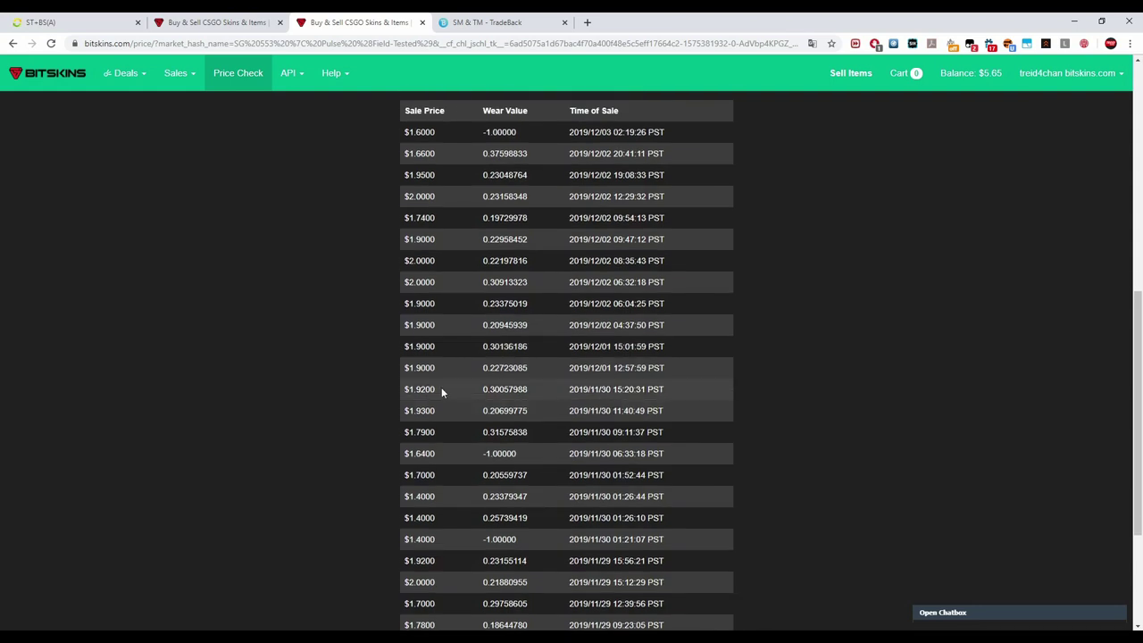
pyautogui.moveTo(416, 388); pyautogui.dragTo(409, 261)
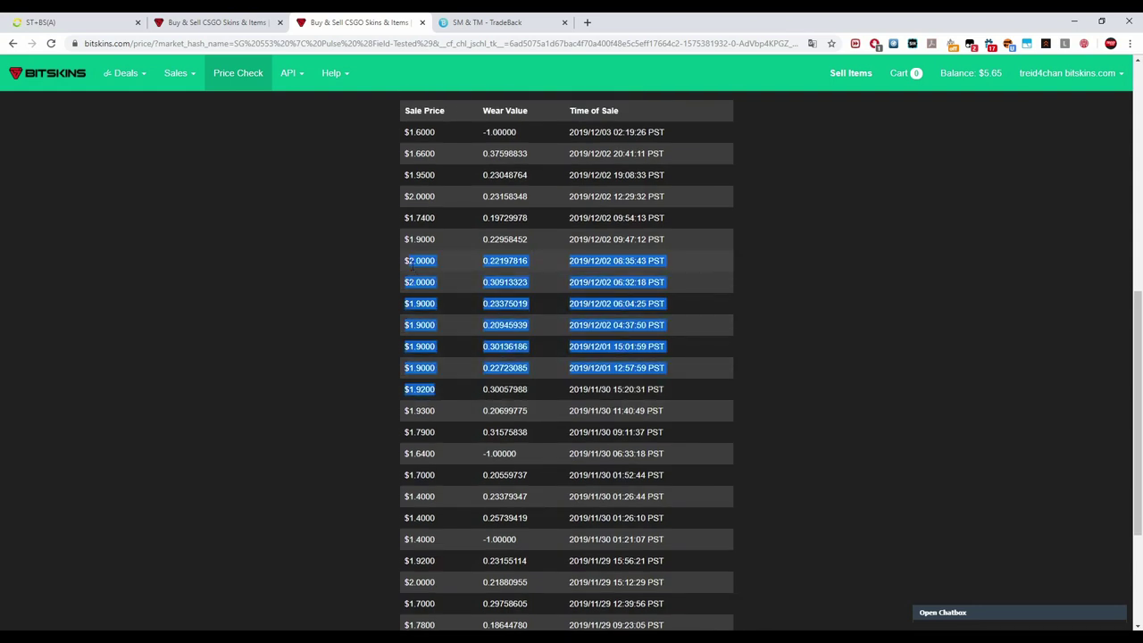
pyautogui.scroll(1, 381, 271)
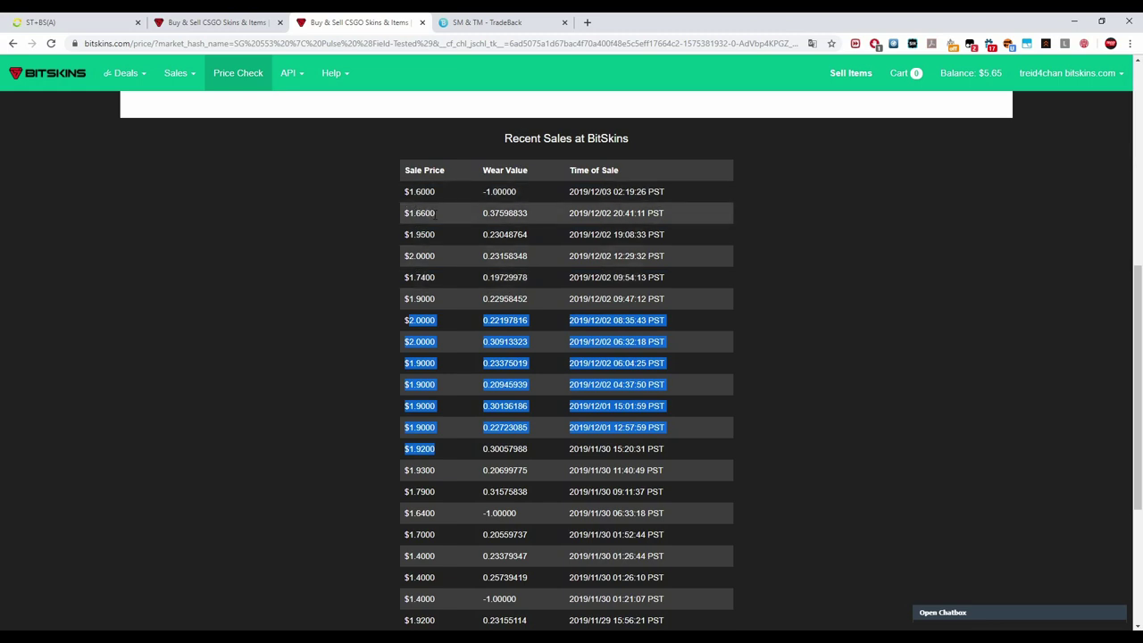
pyautogui.moveTo(416, 192); pyautogui.dragTo(435, 214)
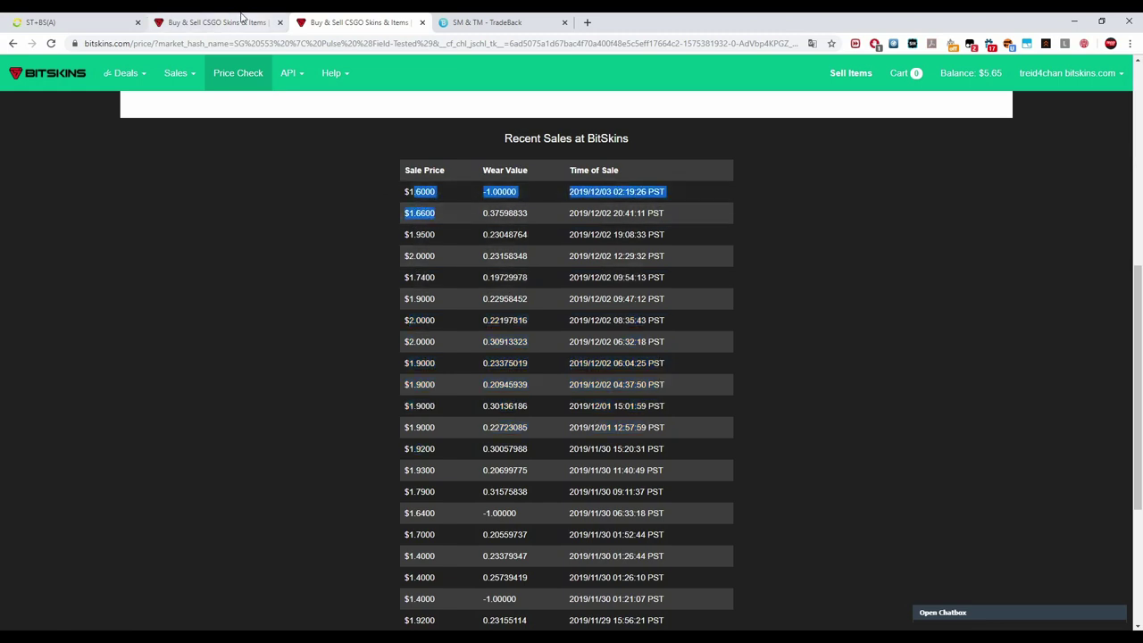
# Examine the prices, discounts and withdrawal times of the BitSkins listings for SG 553 | Pulse (Field-Tested)
pyautogui.click(241, 16)
pyautogui.scroll(-2, 386, 178)
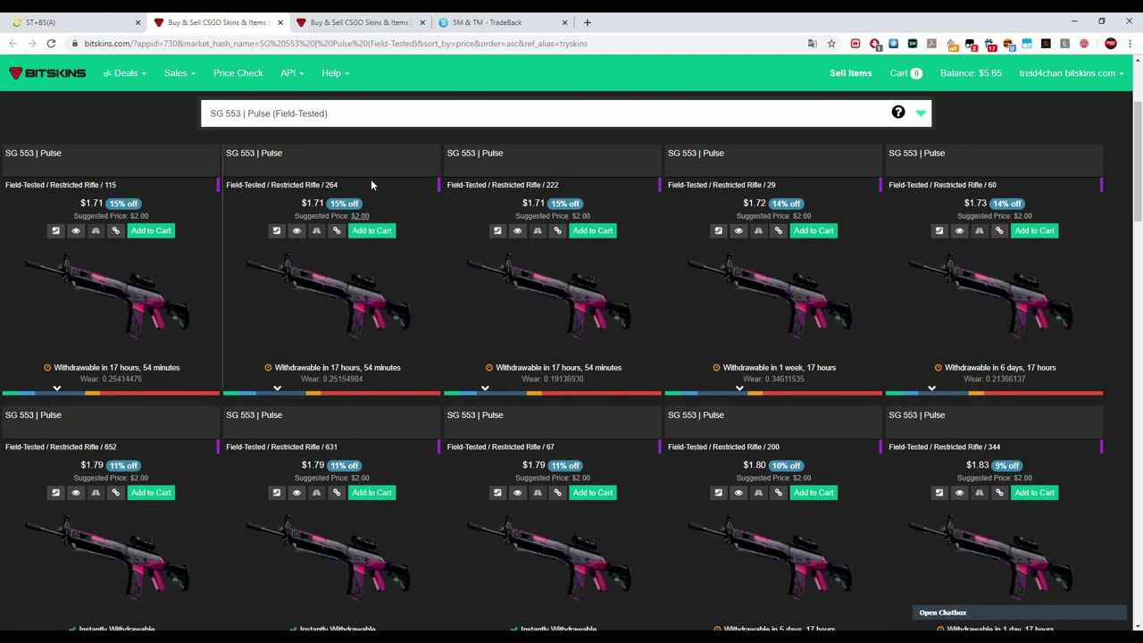
pyautogui.scroll(1, 473, 228)
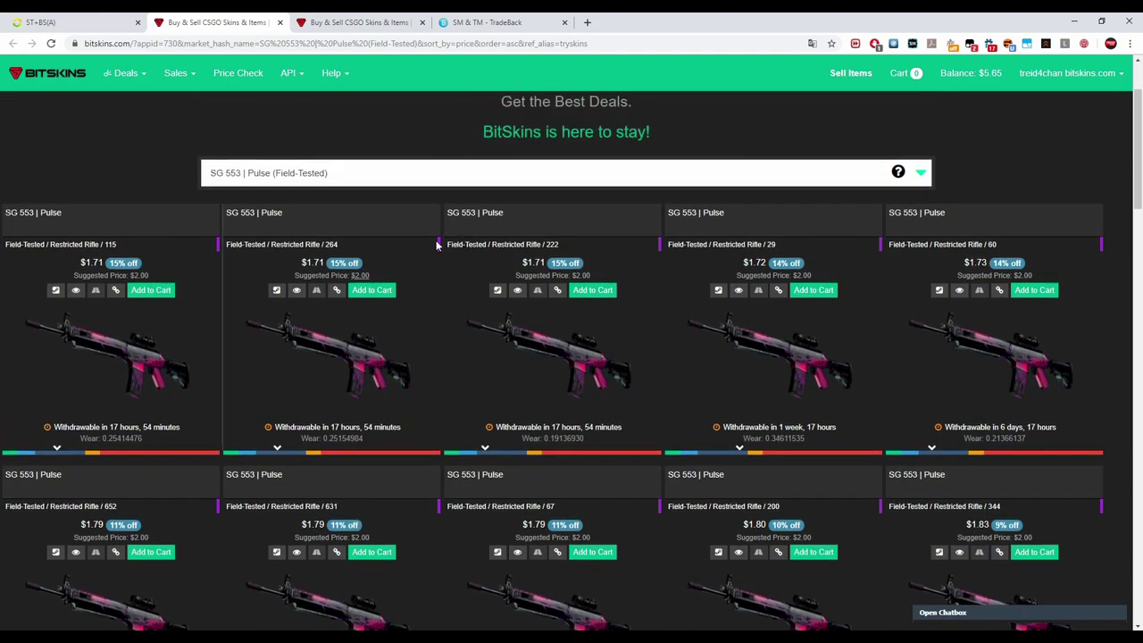
pyautogui.scroll(2, 436, 250)
pyautogui.scroll(-2, 375, 294)
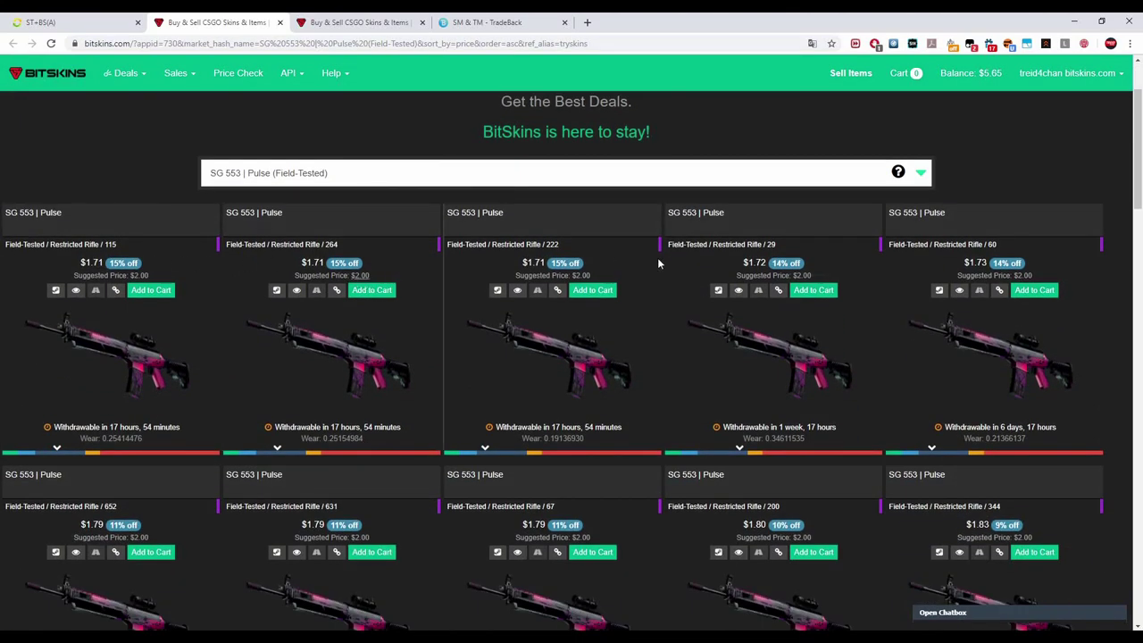
pyautogui.scroll(-2, 614, 210)
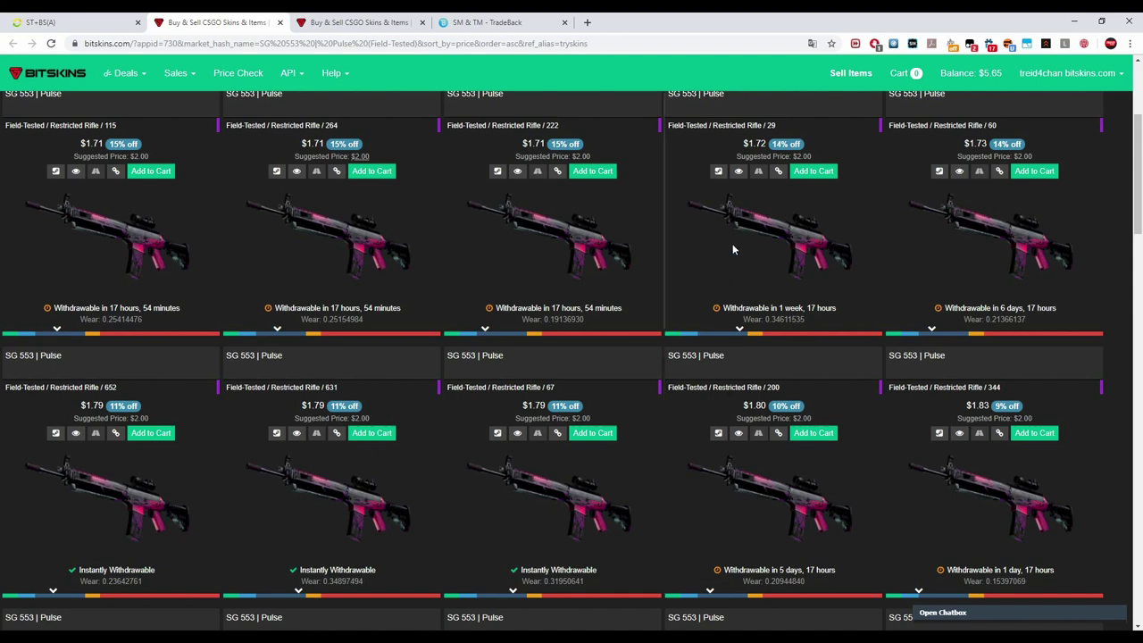
pyautogui.scroll(2, 738, 111)
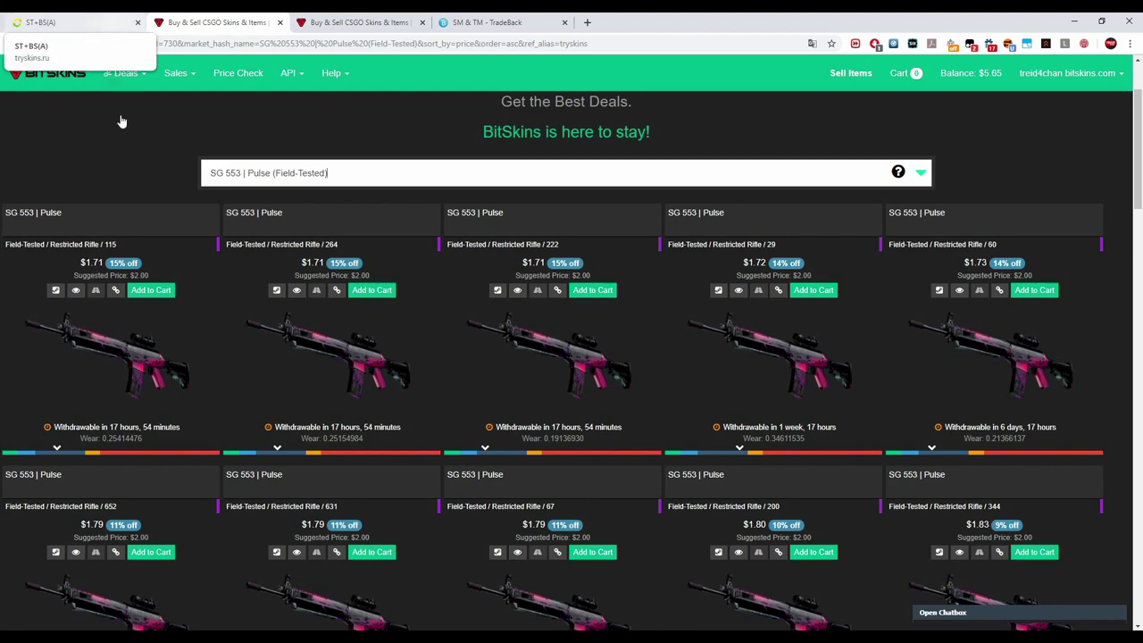
# Recheck the recent BitSkins sale prices and dates of SG 553 | Pulse (Field-Tested) against its price graph
pyautogui.click(358, 21)
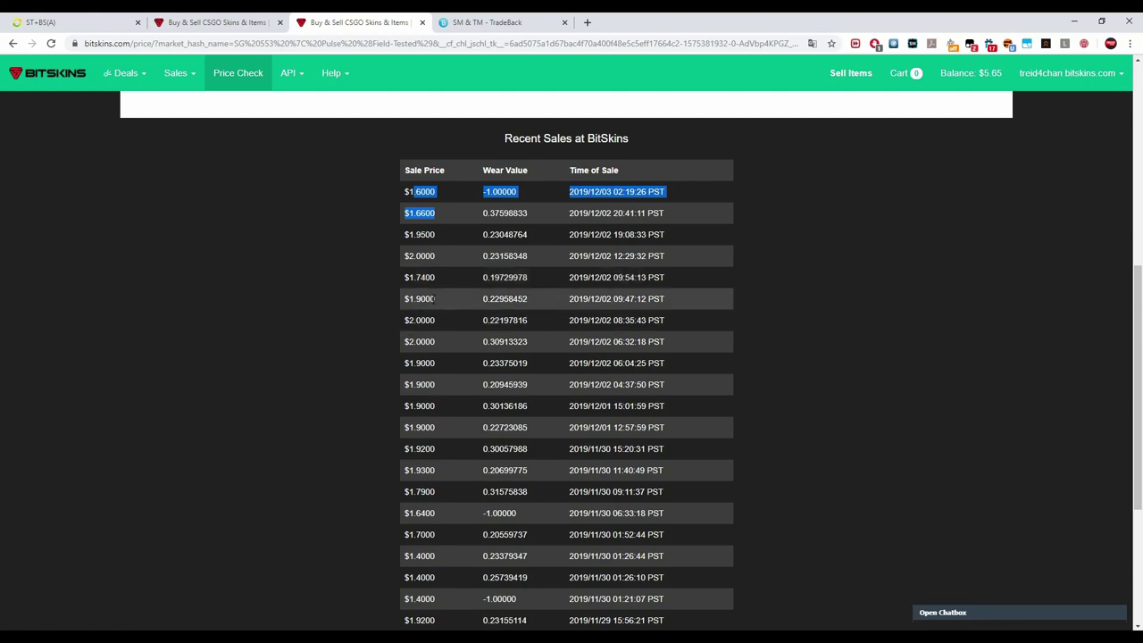
pyautogui.scroll(-2, 436, 212)
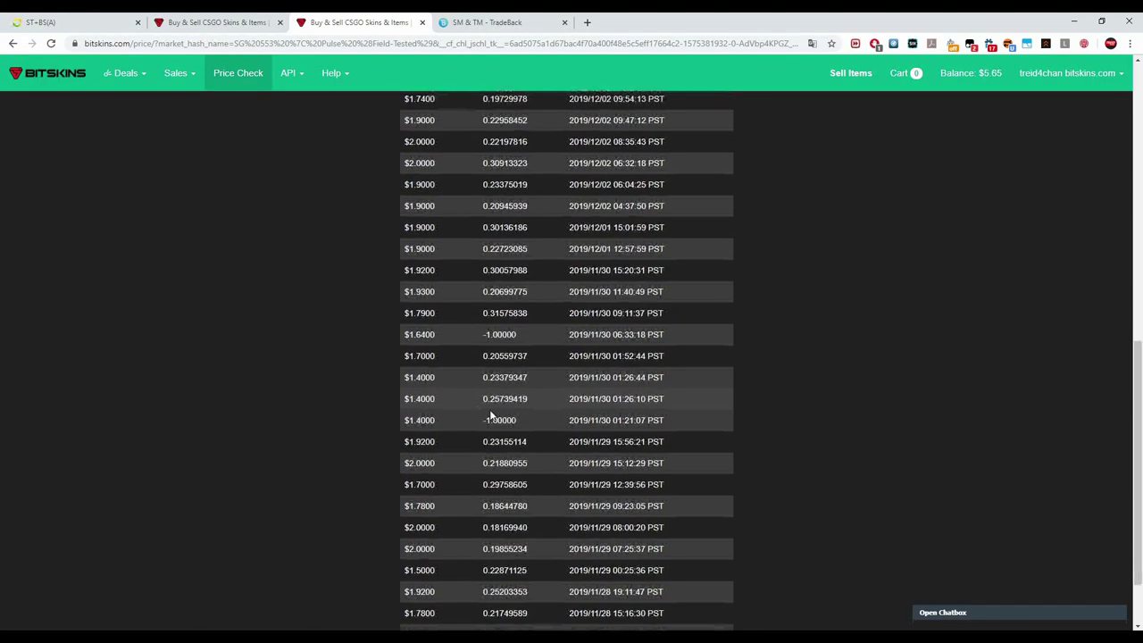
pyautogui.scroll(3, 431, 416)
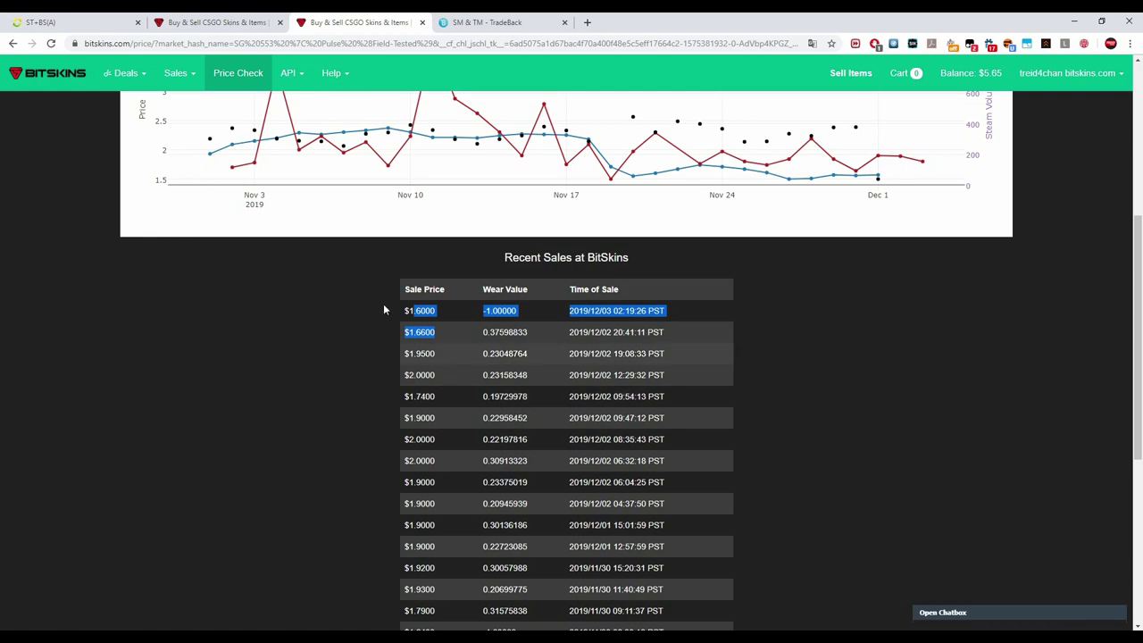
# Return to the ST+BS(A) comparison and open a fresh, unfiltered item table in a separate tab
pyautogui.hotkey('ctrl', 'shift', 'Tab')
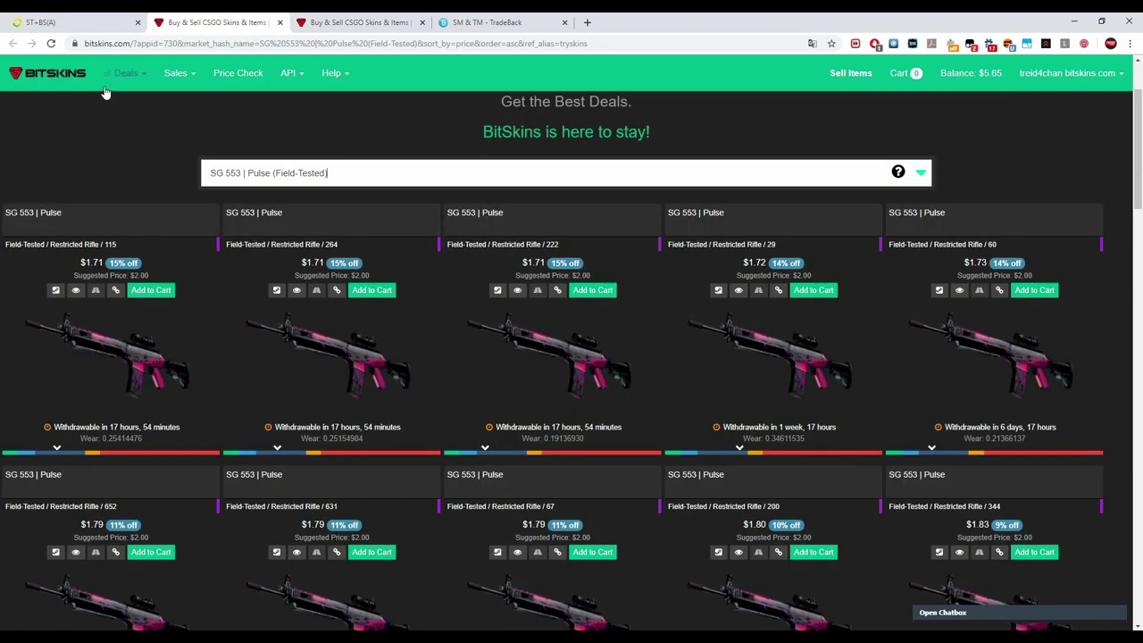
pyautogui.hotkey('ctrl', 'shift', 'Tab')
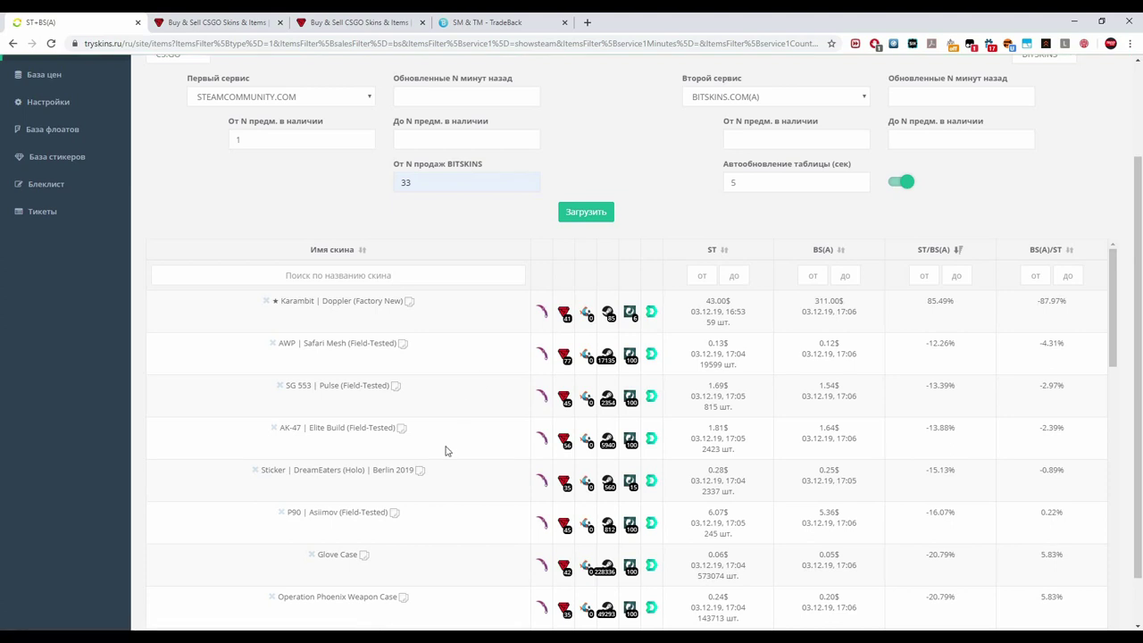
pyautogui.moveTo(564, 403)
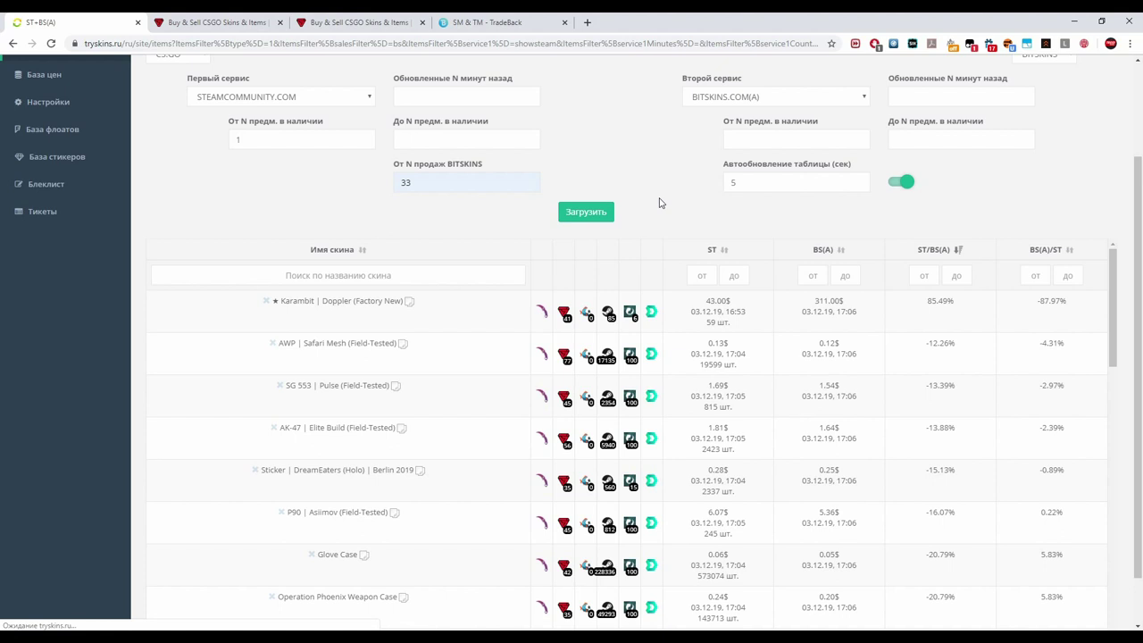
pyautogui.scroll(1, 631, 206)
pyautogui.scroll(1, 631, 205)
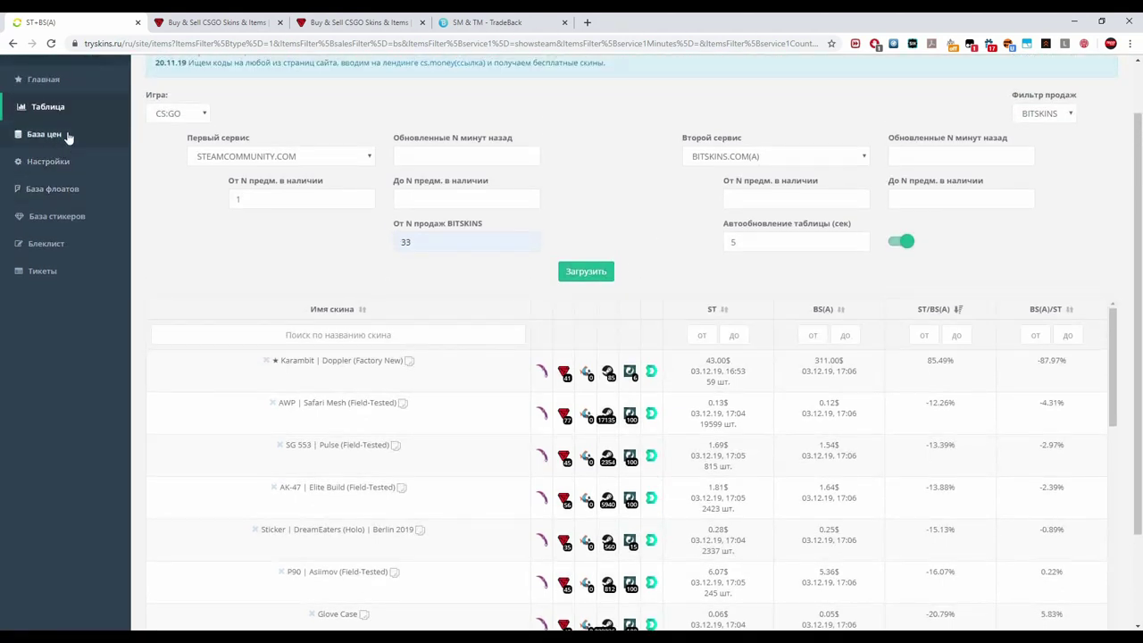
pyautogui.middleClick(45, 106)
pyautogui.click(487, 22)
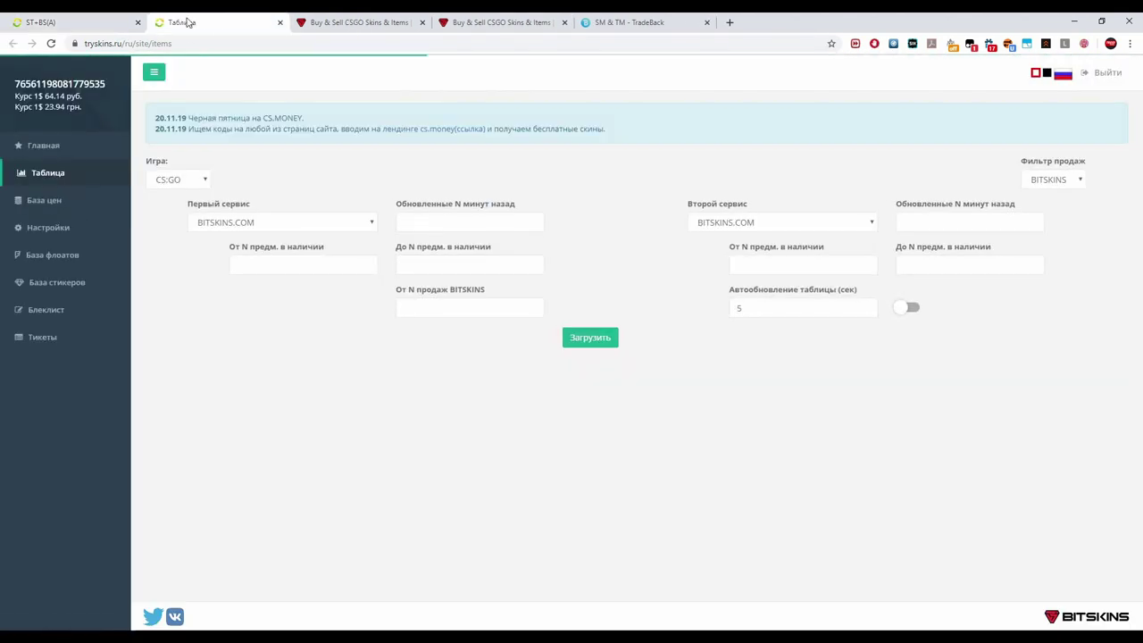
# Keep BITSKINS.COM as the first service and set the second service to STEAMCOMMUNITY.COM(A) for CS:GO items
pyautogui.click(177, 184)
pyautogui.click(280, 222)
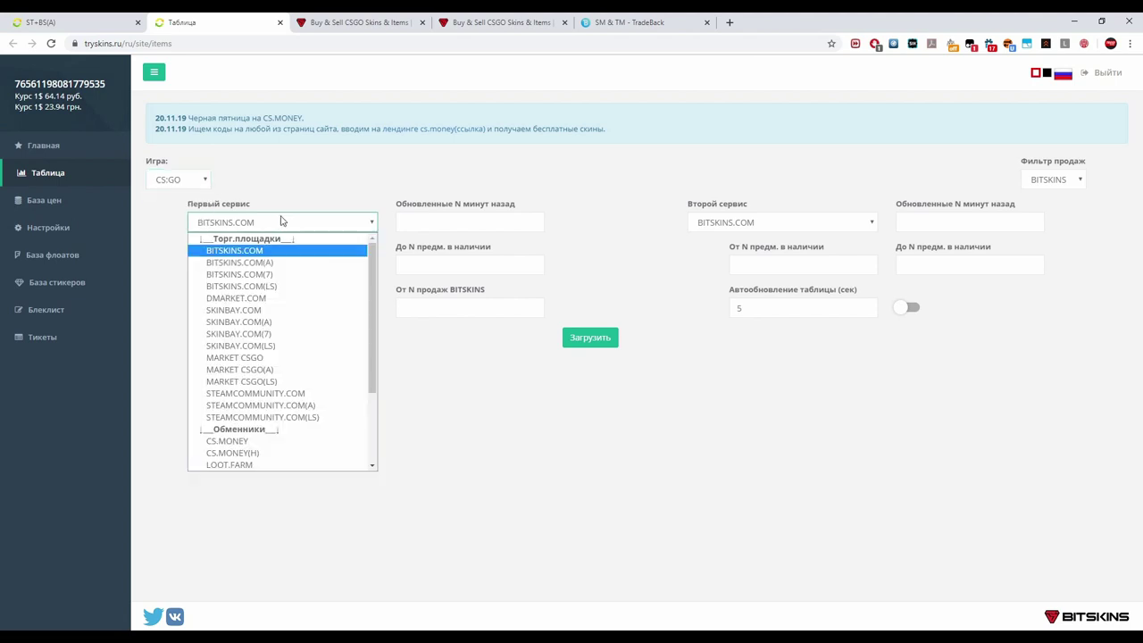
pyautogui.click(304, 198)
pyautogui.click(713, 227)
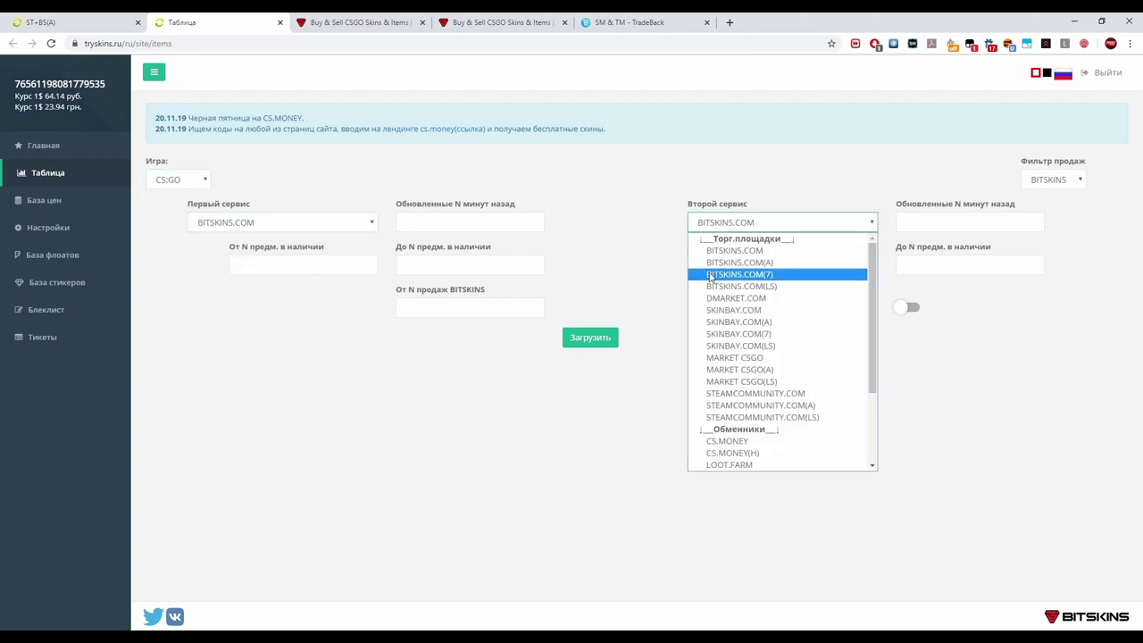
pyautogui.click(759, 406)
pyautogui.click(755, 225)
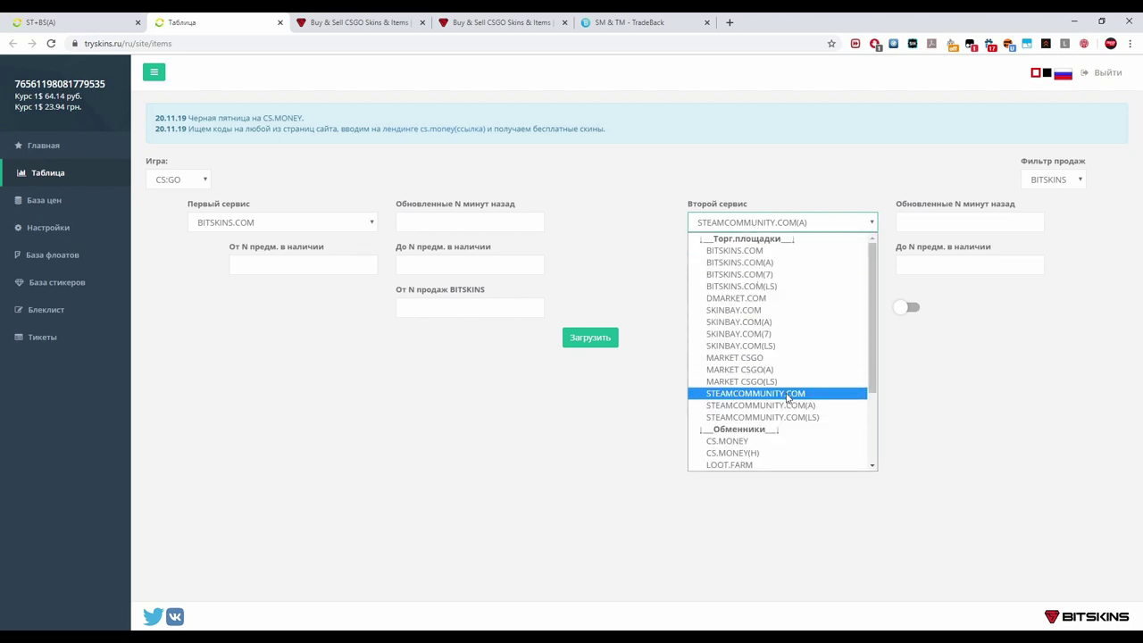
pyautogui.click(636, 300)
# Set the sales filter to STEAM and require at least 111 Steam sales
pyautogui.click(1049, 180)
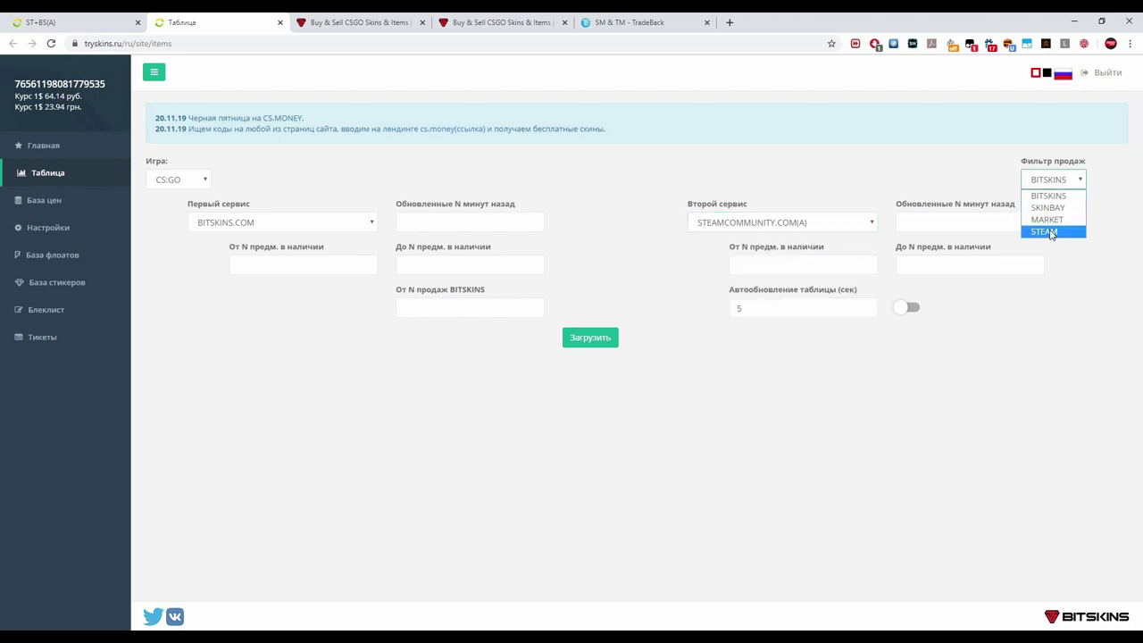
pyautogui.click(1051, 232)
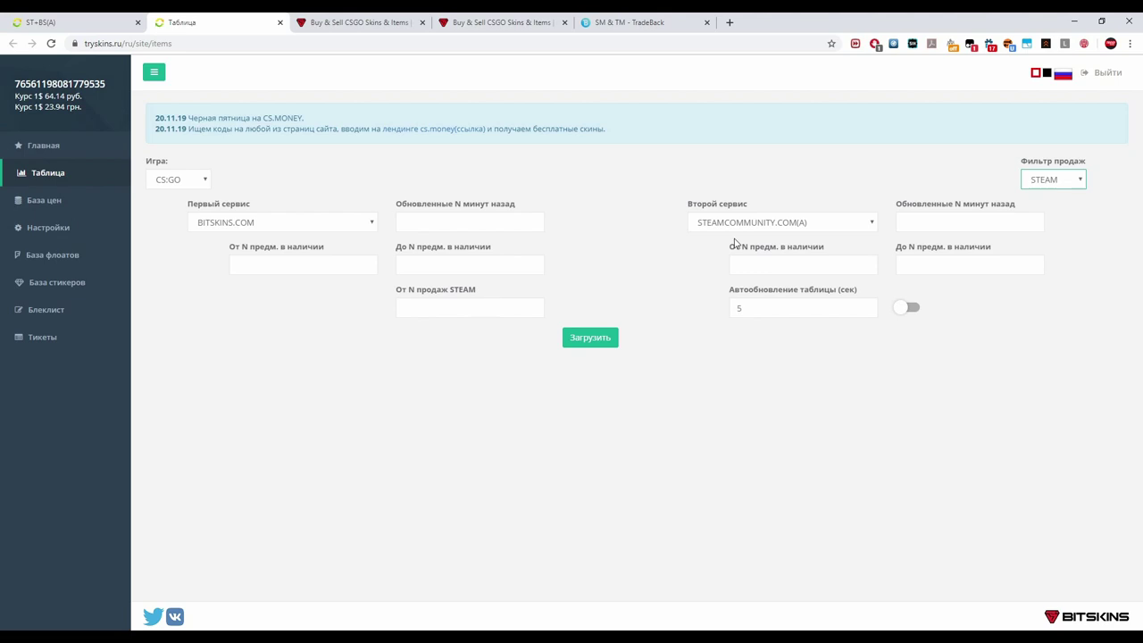
pyautogui.click(810, 222)
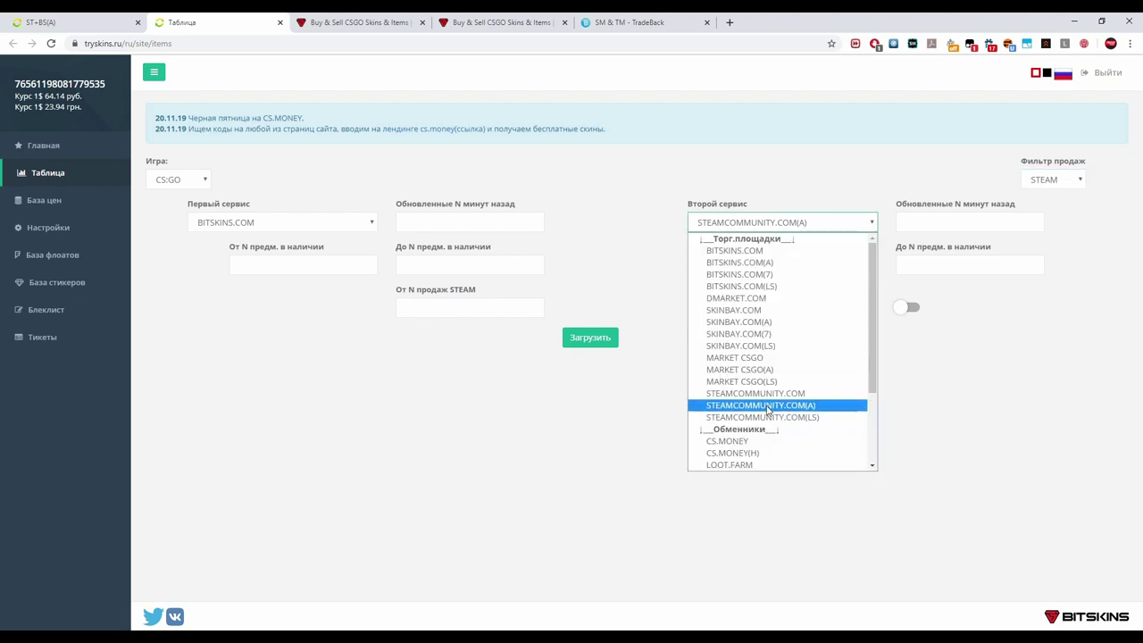
pyautogui.click(639, 275)
pyautogui.click(404, 313)
pyautogui.click(461, 382)
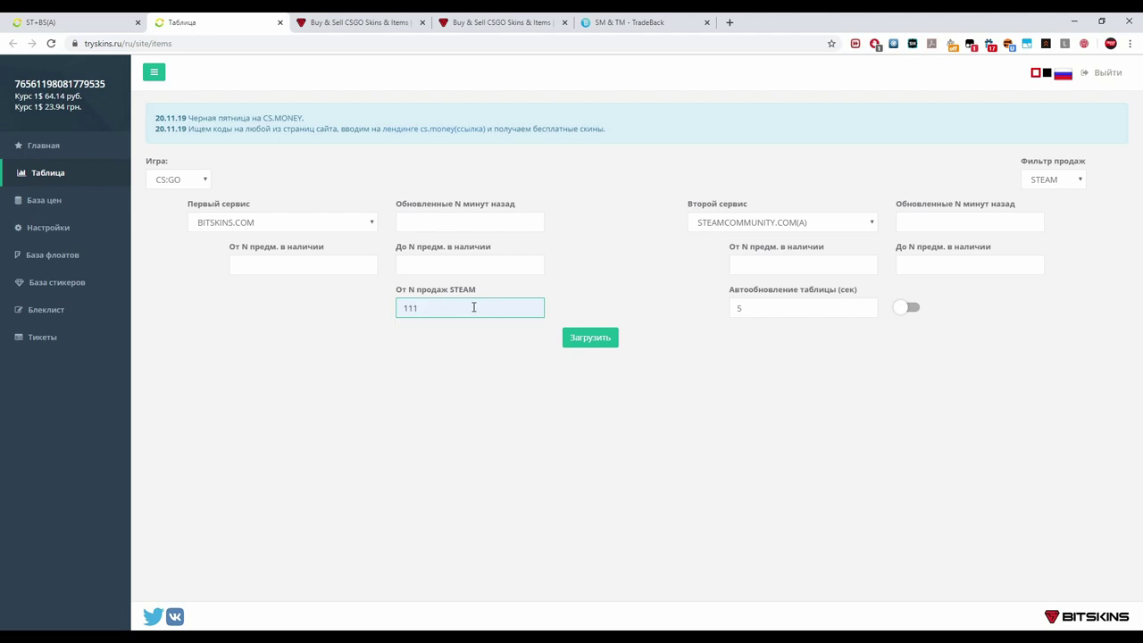
# Require at least 1 item in stock on the first service and load the comparison table
pyautogui.click(305, 265)
pyautogui.click(265, 290)
pyautogui.click(603, 339)
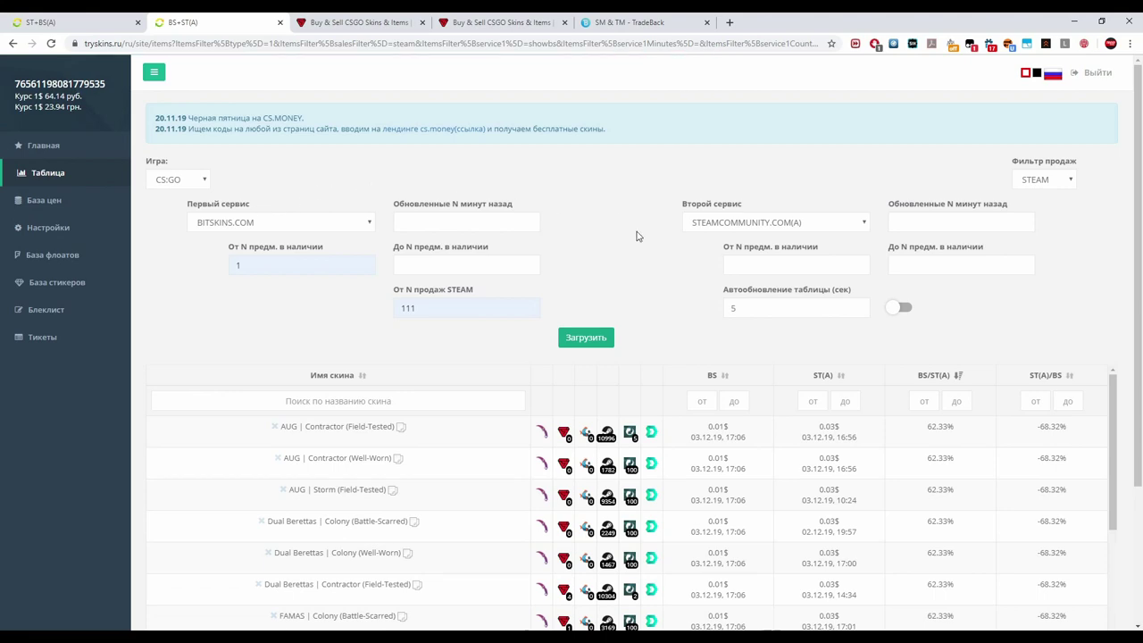
# Set the minimum BS price to 0.3 and reload the BS+ST(A) table
pyautogui.scroll(-4, 712, 266)
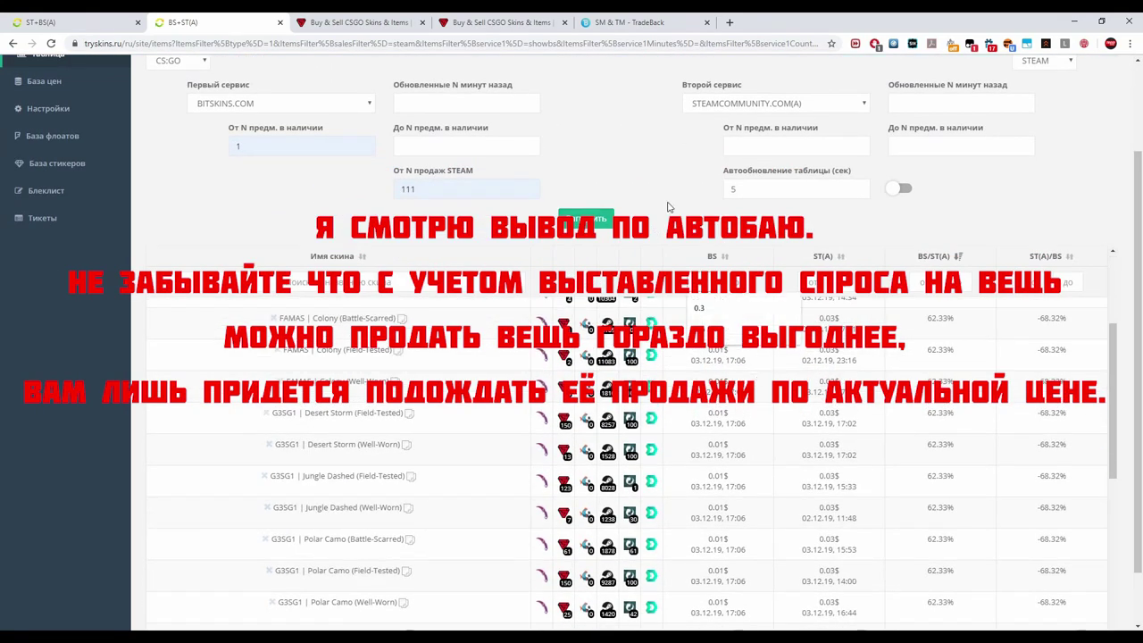
pyautogui.scroll(4, 641, 343)
pyautogui.click(607, 339)
# Examine the BS/ST(A) profit percentages of the items in the filtered BitSkins-to-Steam table
pyautogui.scroll(-4, 651, 259)
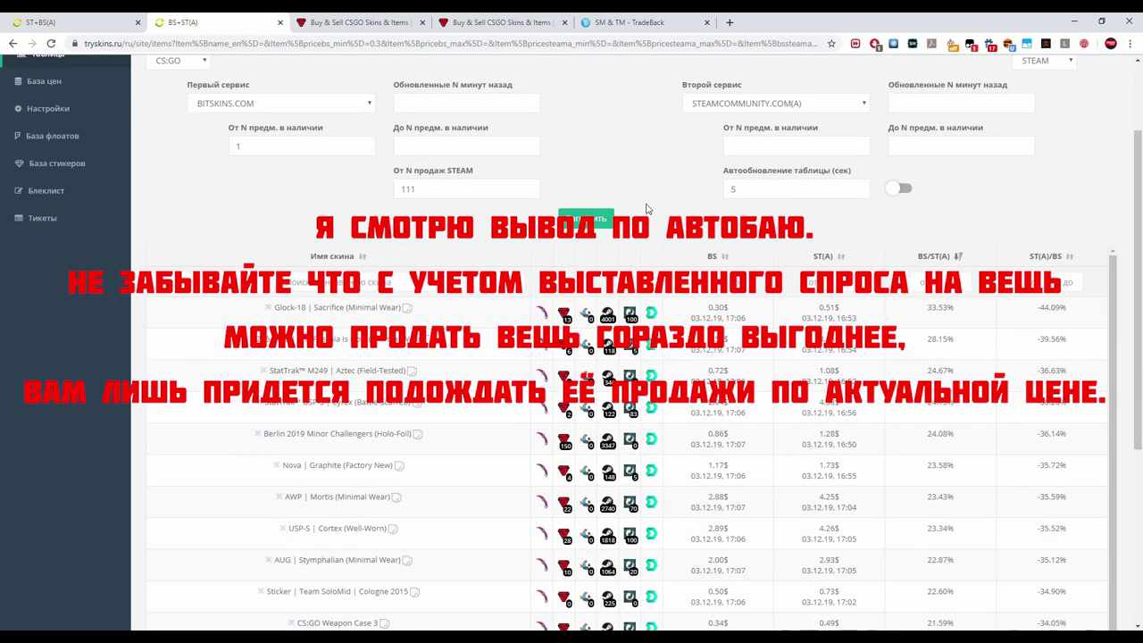
pyautogui.scroll(-2, 648, 207)
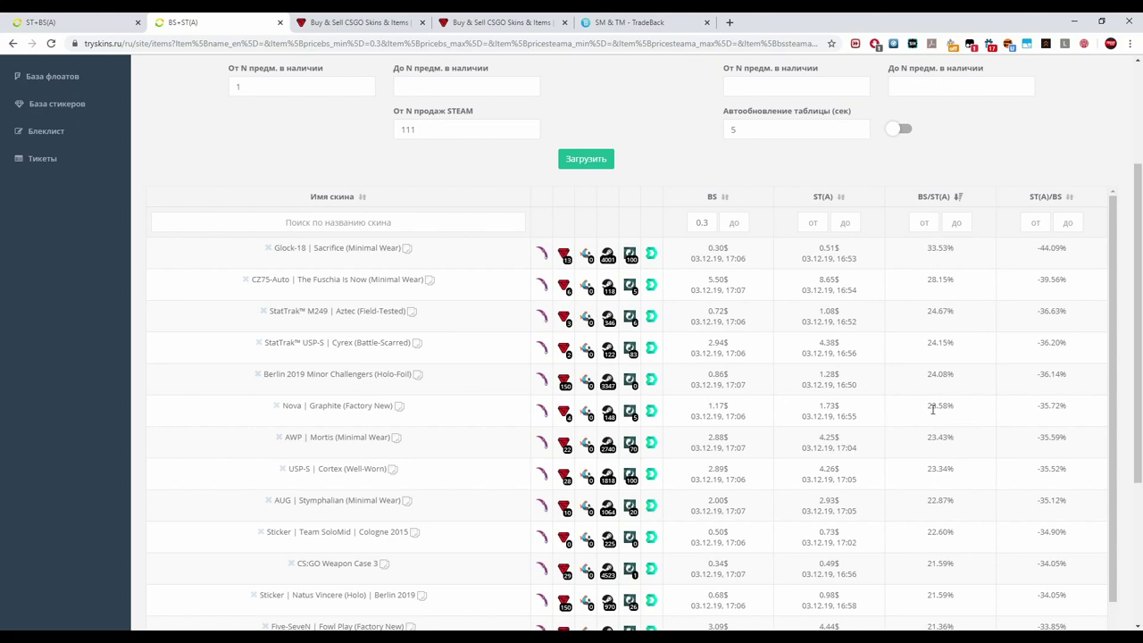
pyautogui.scroll(-3, 913, 403)
pyautogui.scroll(5, 916, 402)
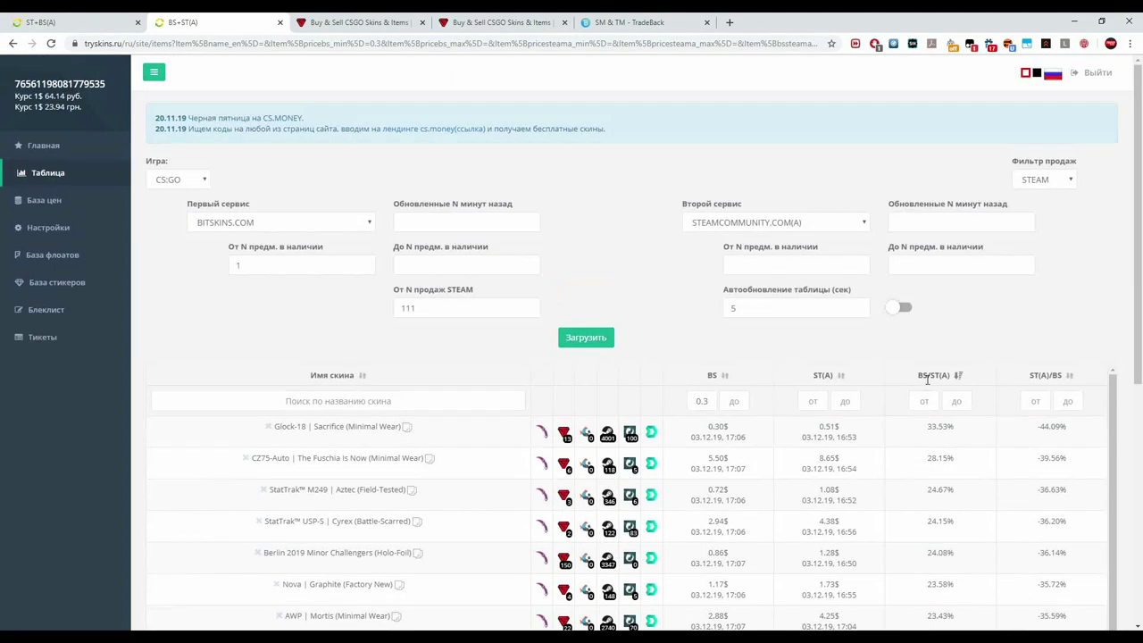
# Review the ST/BS(A) percentages and filter settings of the Steam-to-BitSkins table
pyautogui.click(72, 21)
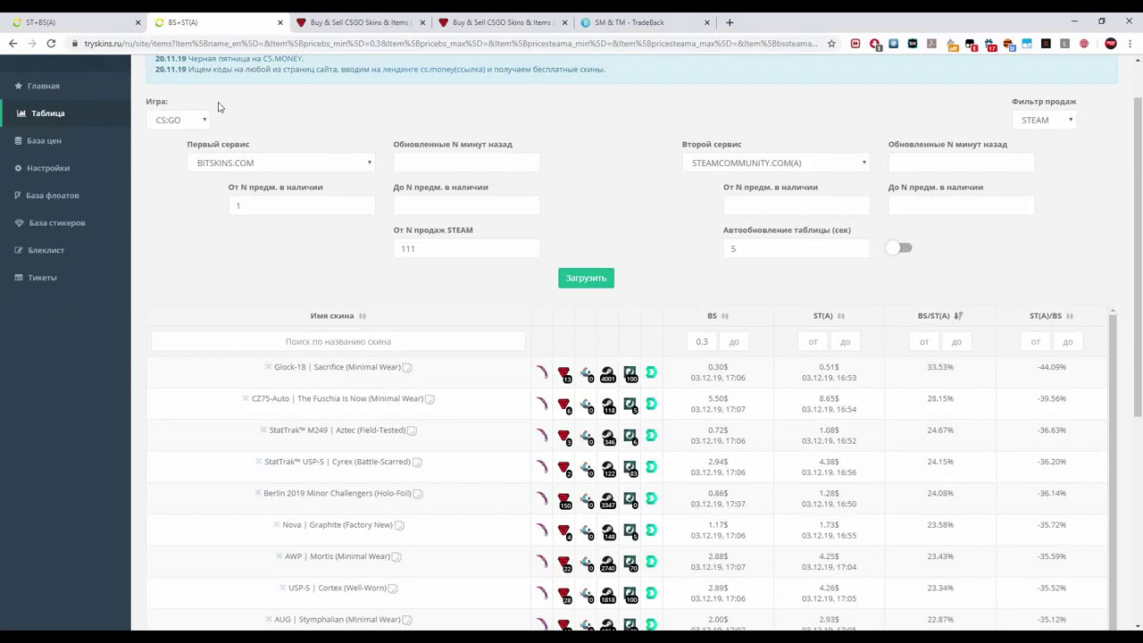
pyautogui.scroll(-2, 857, 278)
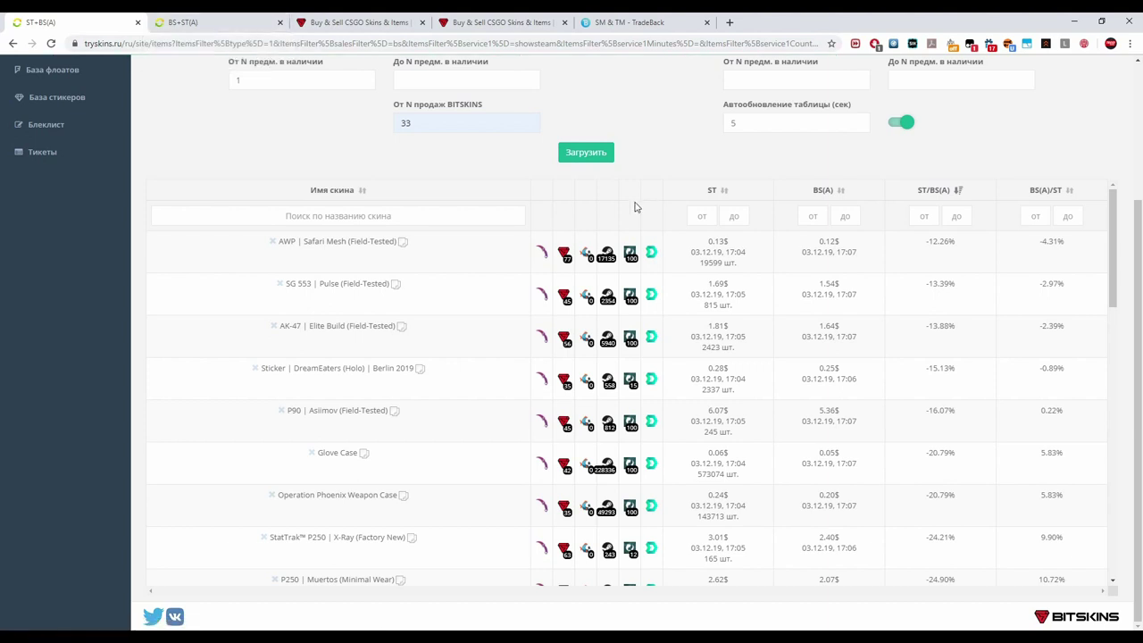
pyautogui.scroll(1, 635, 207)
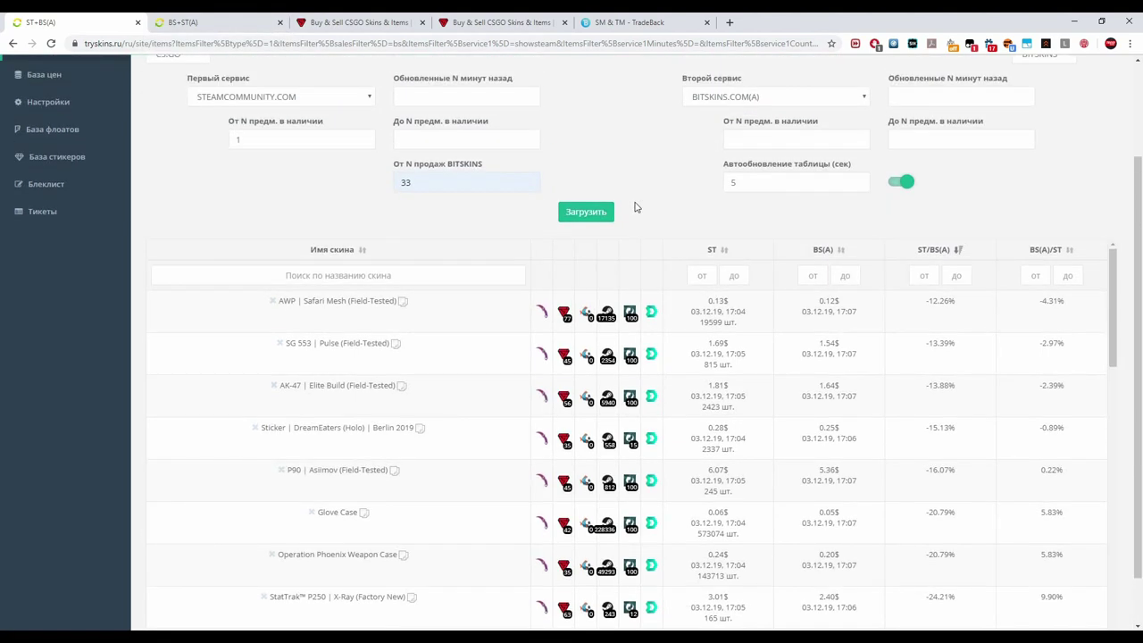
pyautogui.scroll(1, 634, 207)
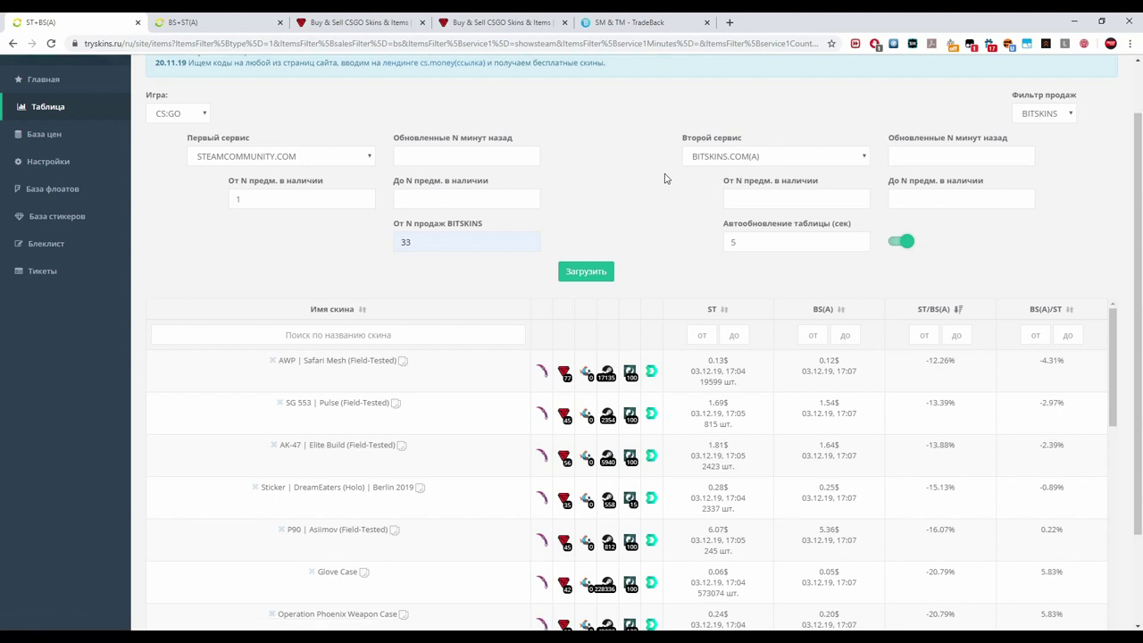
# Compare the ST/BS(A) percentages of the Steam-to-BitSkins table with the BS/ST(A) percentages of the BitSkins-to-Steam table
pyautogui.click(259, 21)
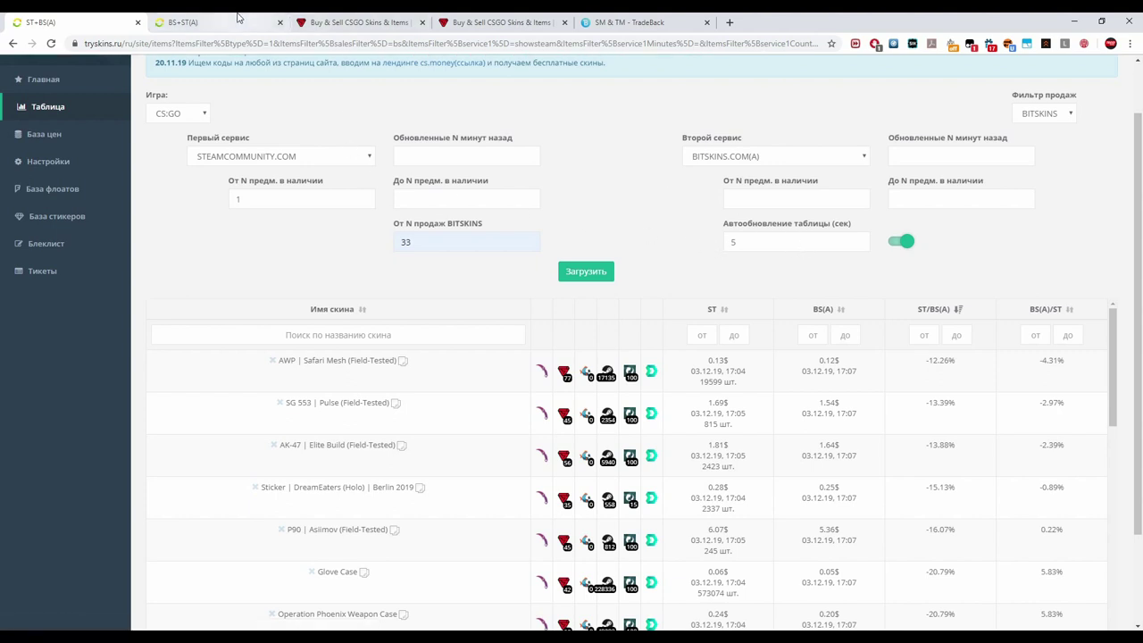
pyautogui.click(135, 20)
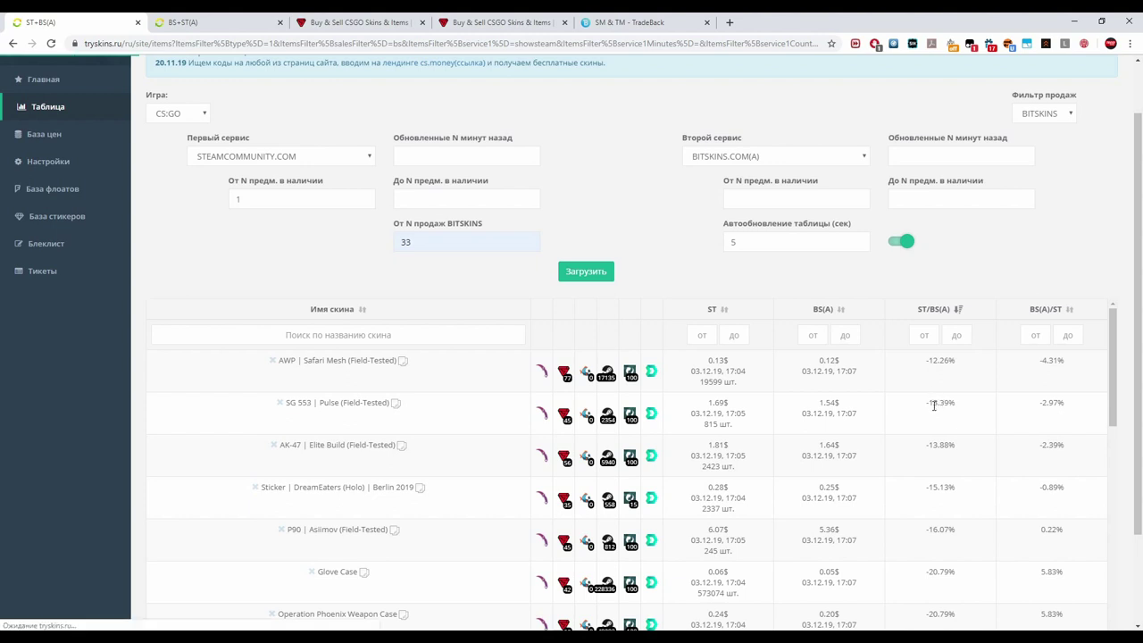
pyautogui.click(216, 20)
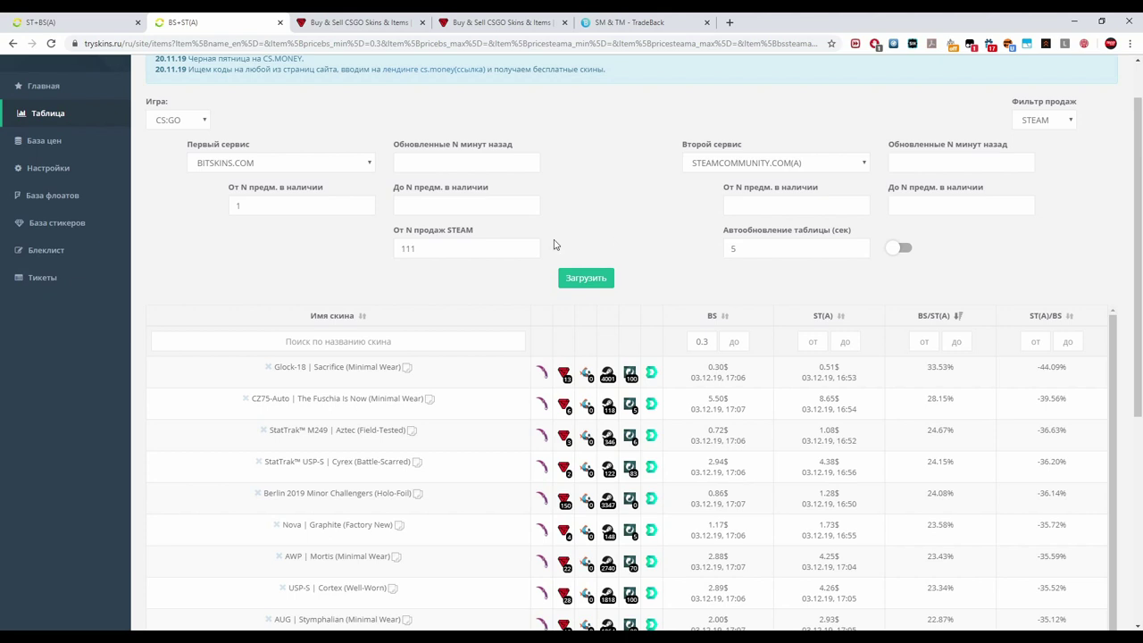
pyautogui.click(125, 21)
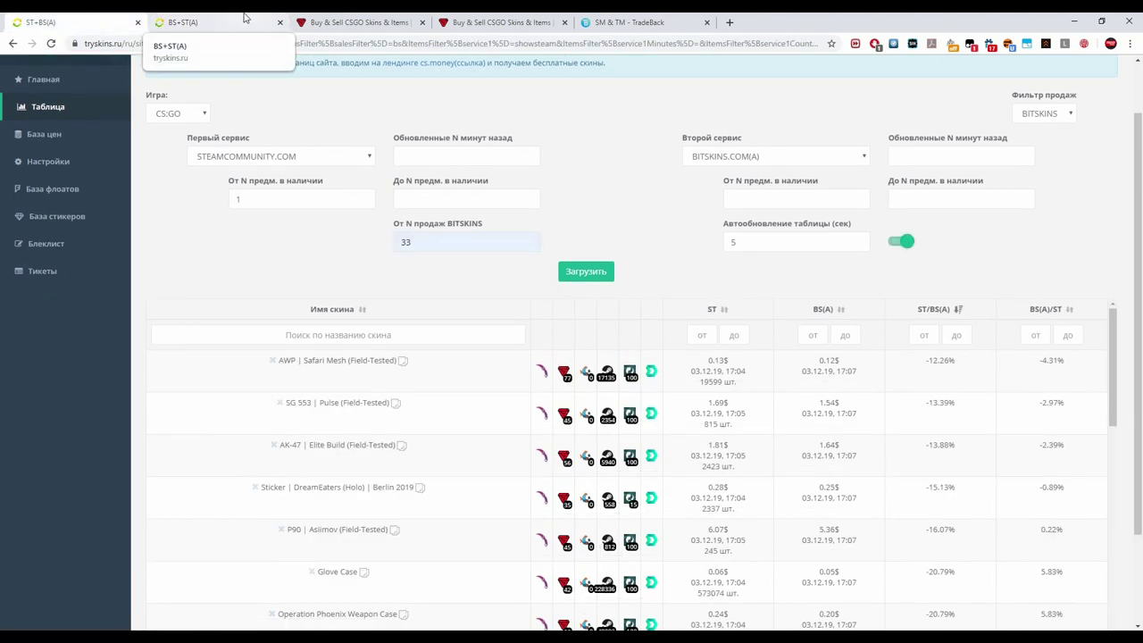
pyautogui.click(246, 18)
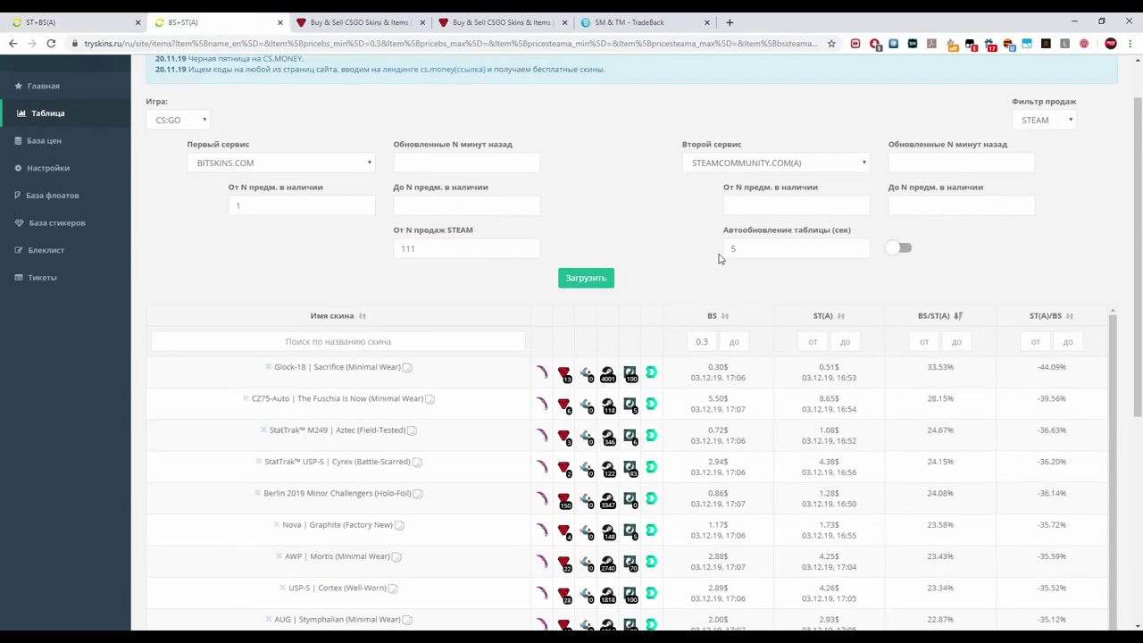
pyautogui.scroll(-1, 706, 282)
pyautogui.scroll(-1, 931, 326)
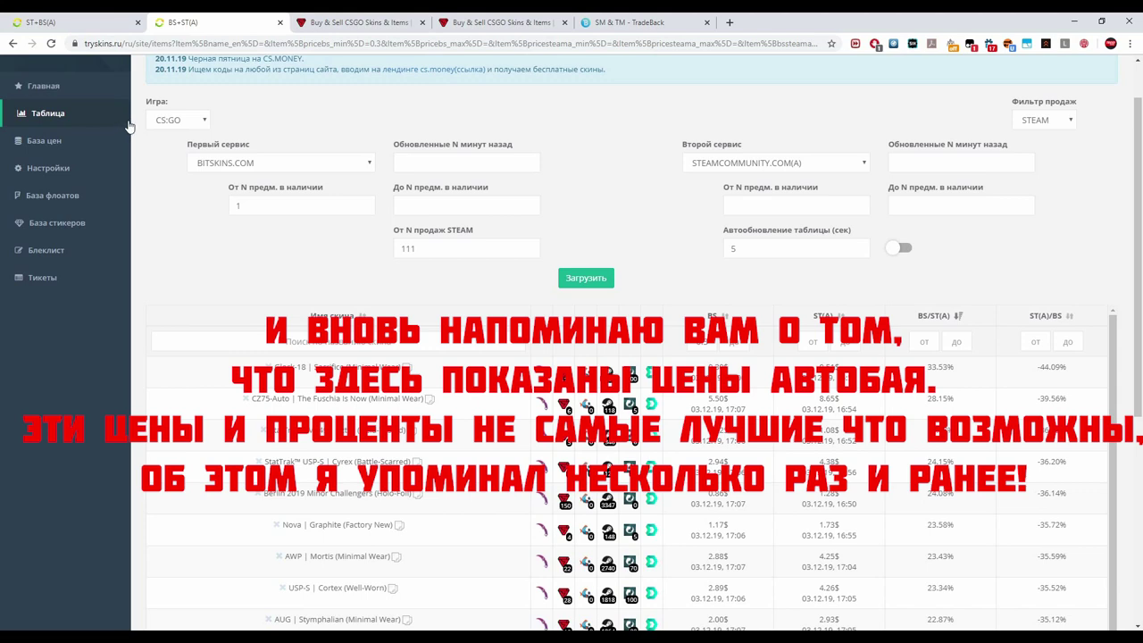
pyautogui.click(188, 123)
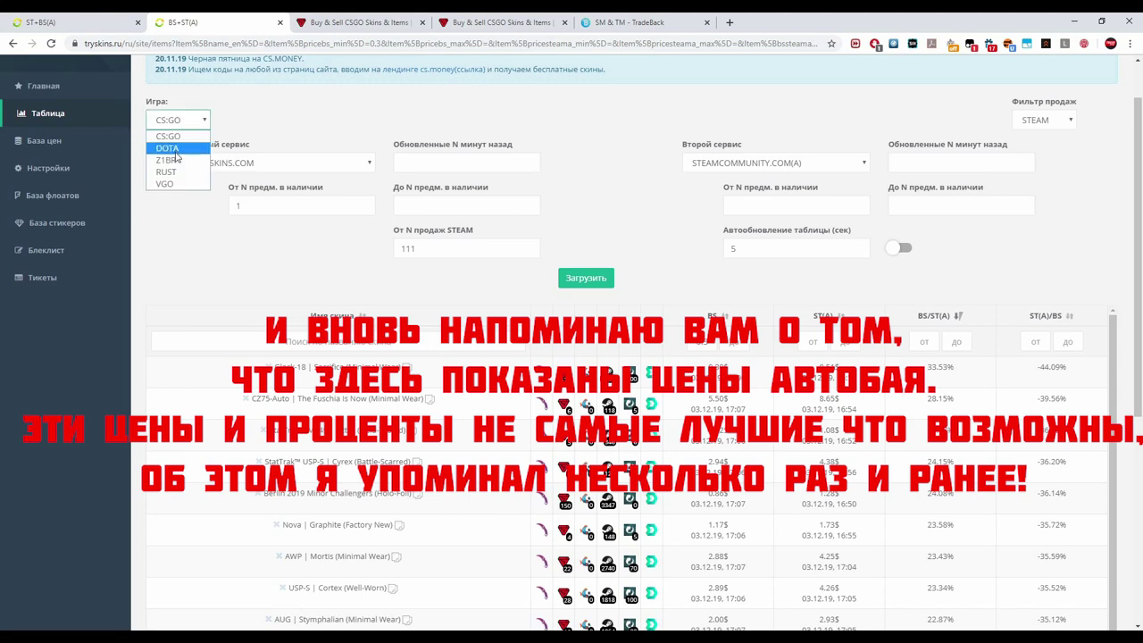
pyautogui.click(286, 136)
pyautogui.scroll(1, 286, 137)
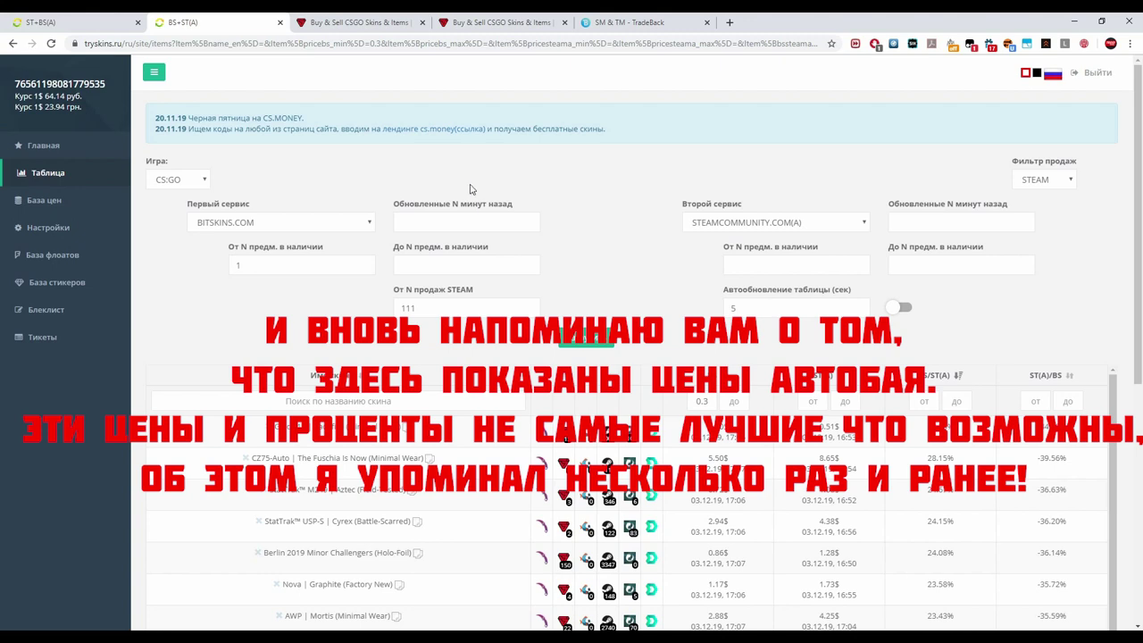
pyautogui.scroll(-1, 358, 187)
# In the ST+BS(A) table, set the first service to STEAMCOMMUNITY.COM(A) and reload the table
pyautogui.click(80, 22)
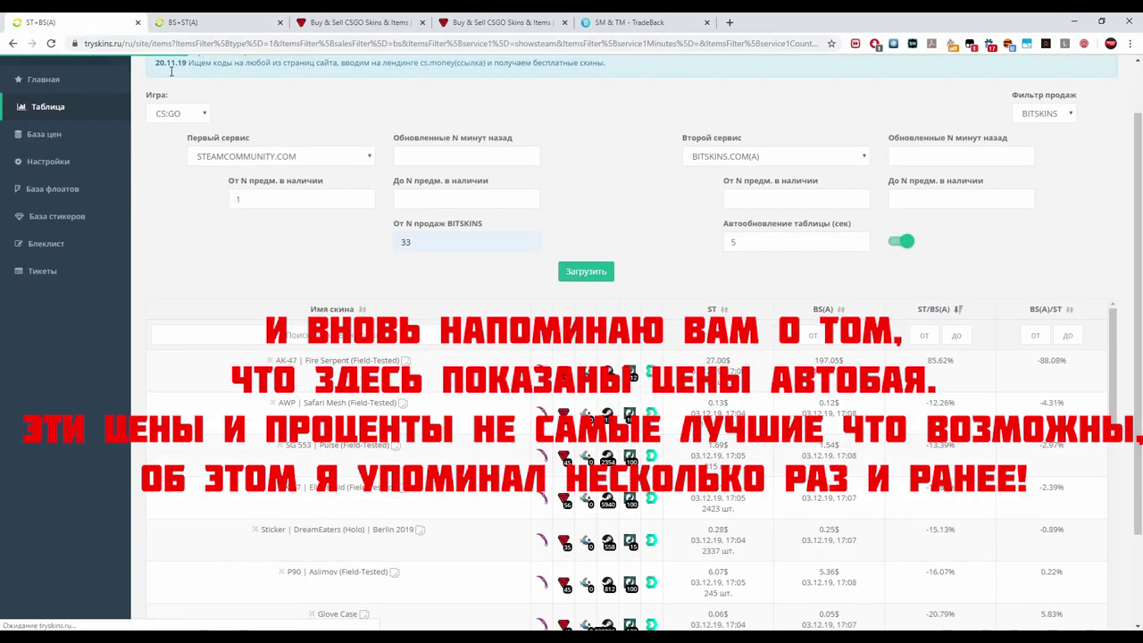
pyautogui.scroll(-2, 774, 375)
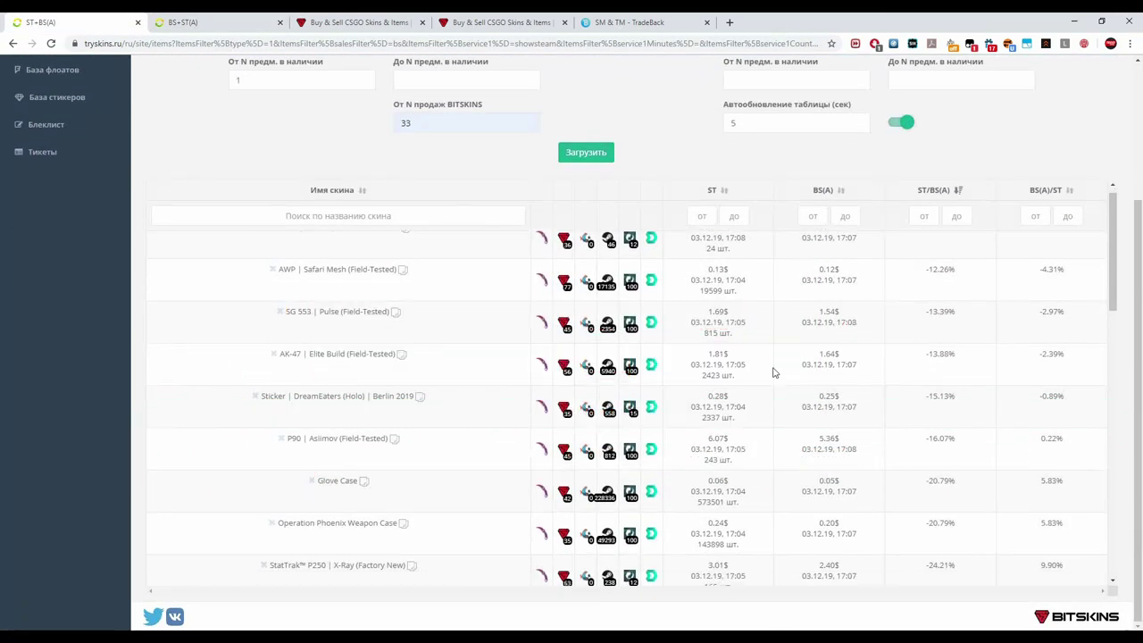
pyautogui.scroll(2, 652, 217)
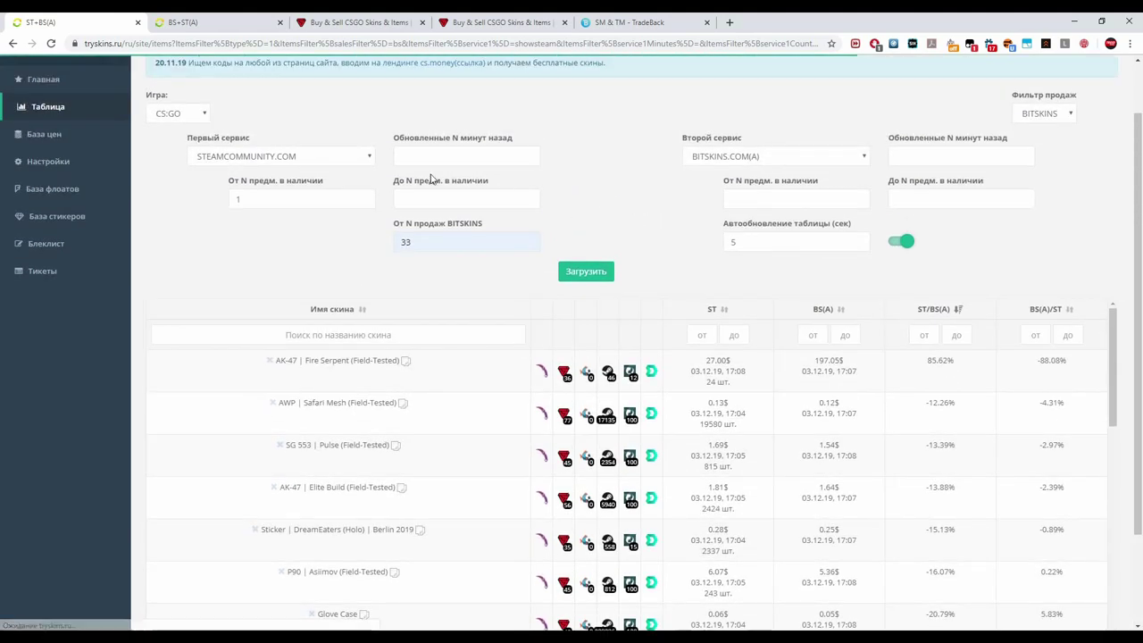
pyautogui.click(301, 157)
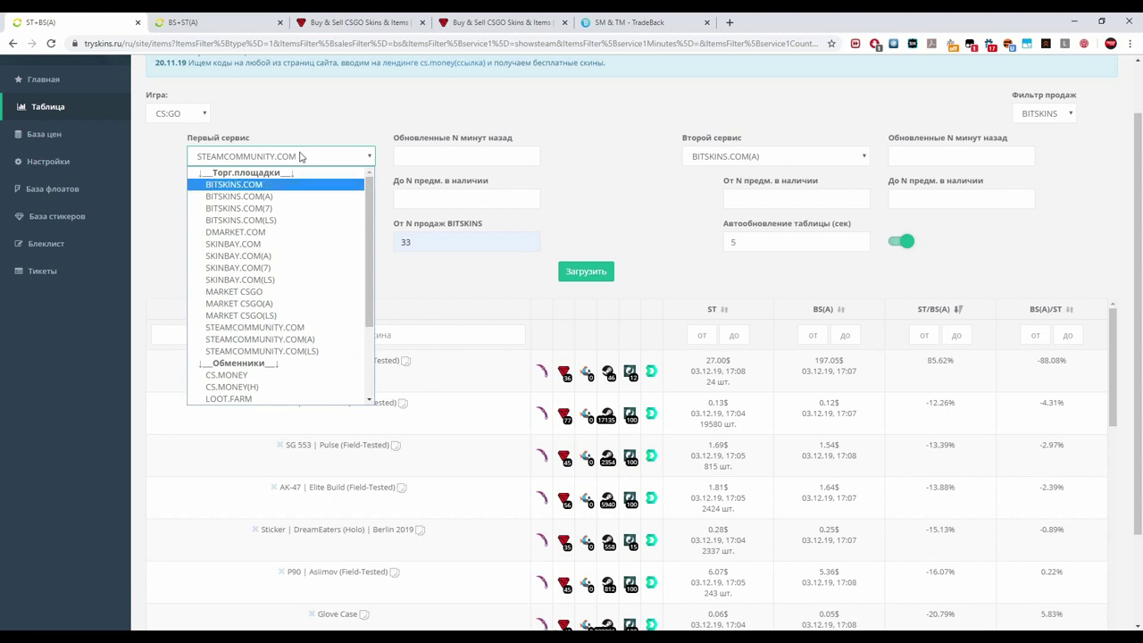
pyautogui.click(268, 340)
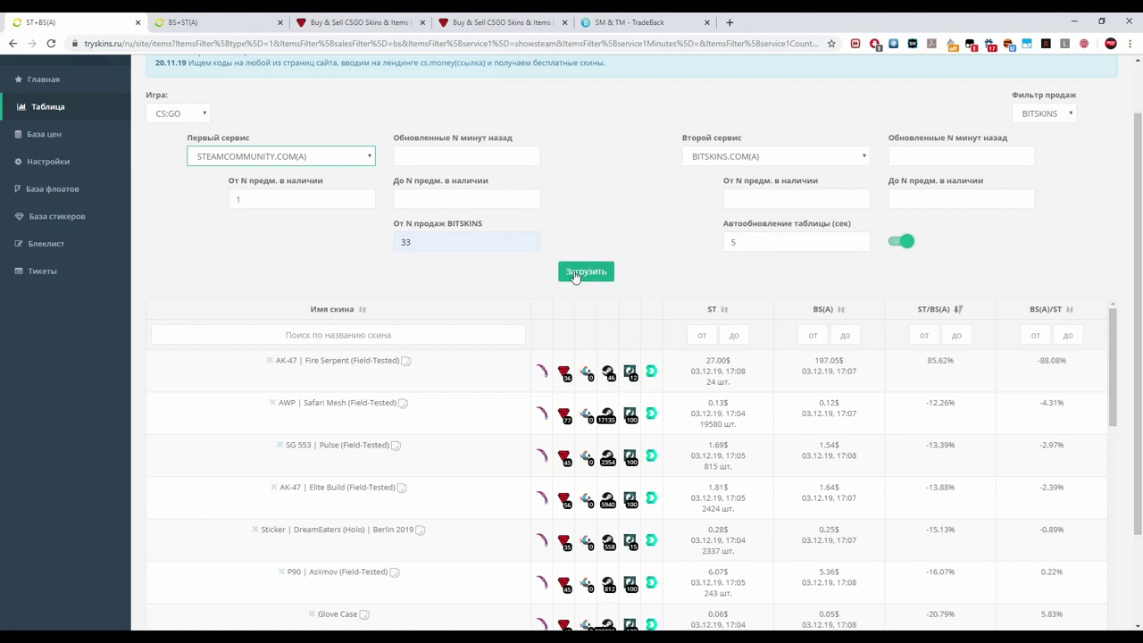
pyautogui.click(597, 278)
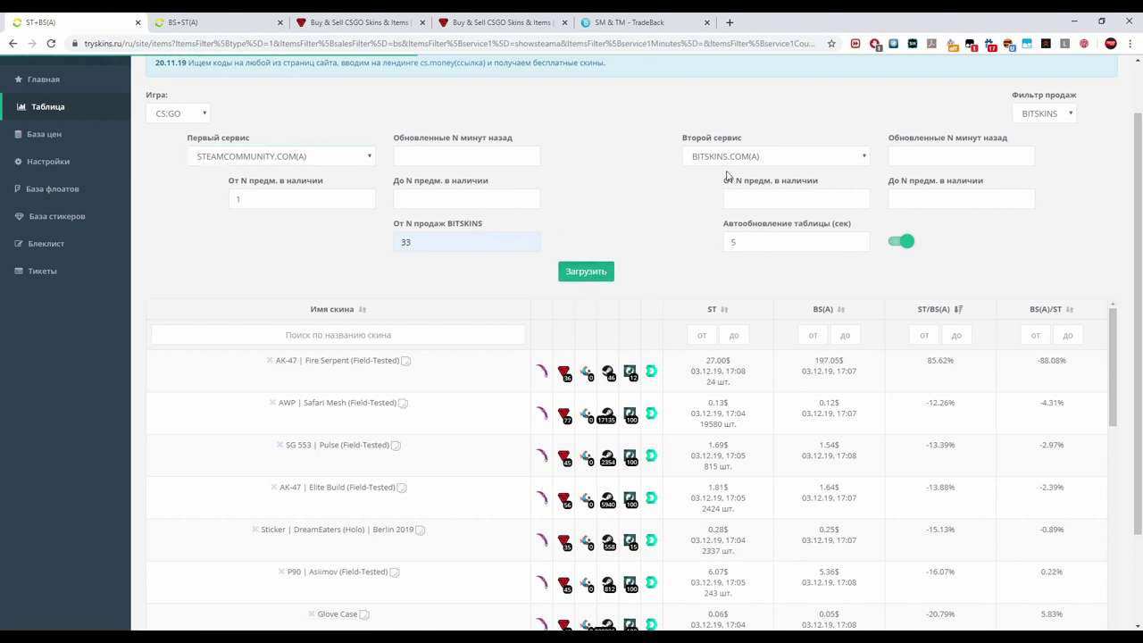
# Examine the ST(A)/BS(A) percentages and the recent sales of SG 553 | Pulse (Field-Tested)
pyautogui.scroll(-1, 803, 286)
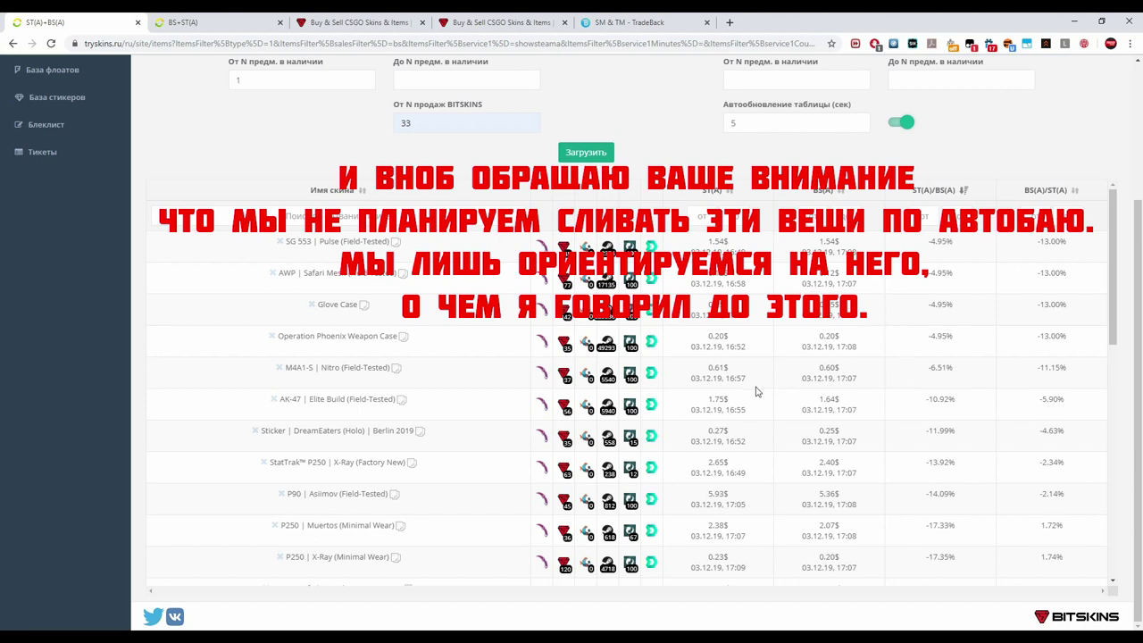
pyautogui.scroll(2, 662, 242)
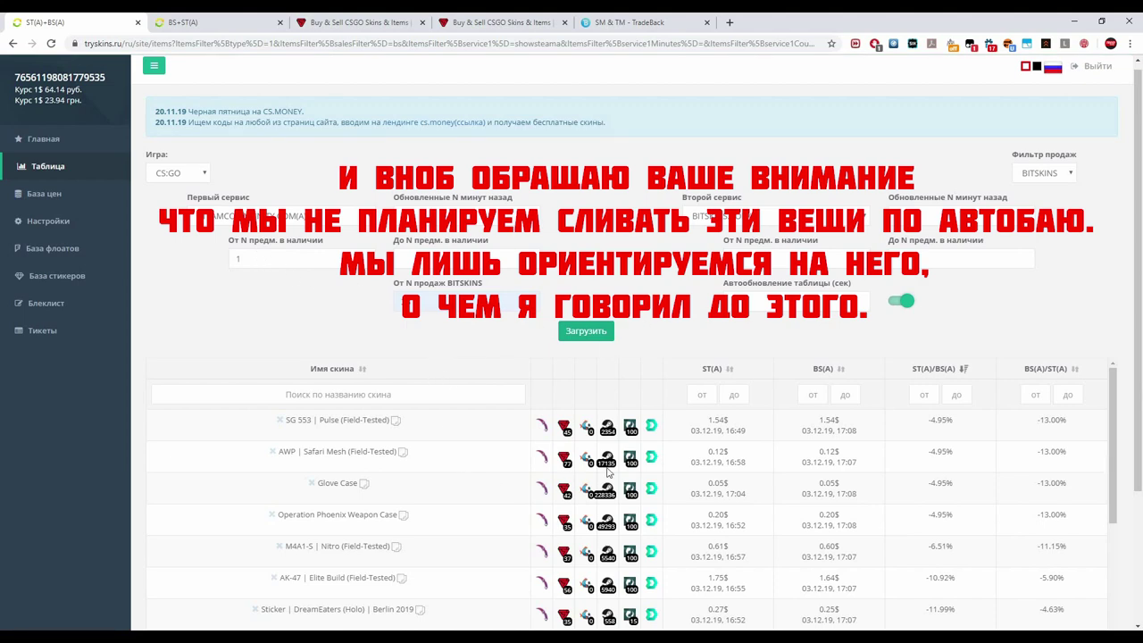
pyautogui.scroll(-1, 442, 372)
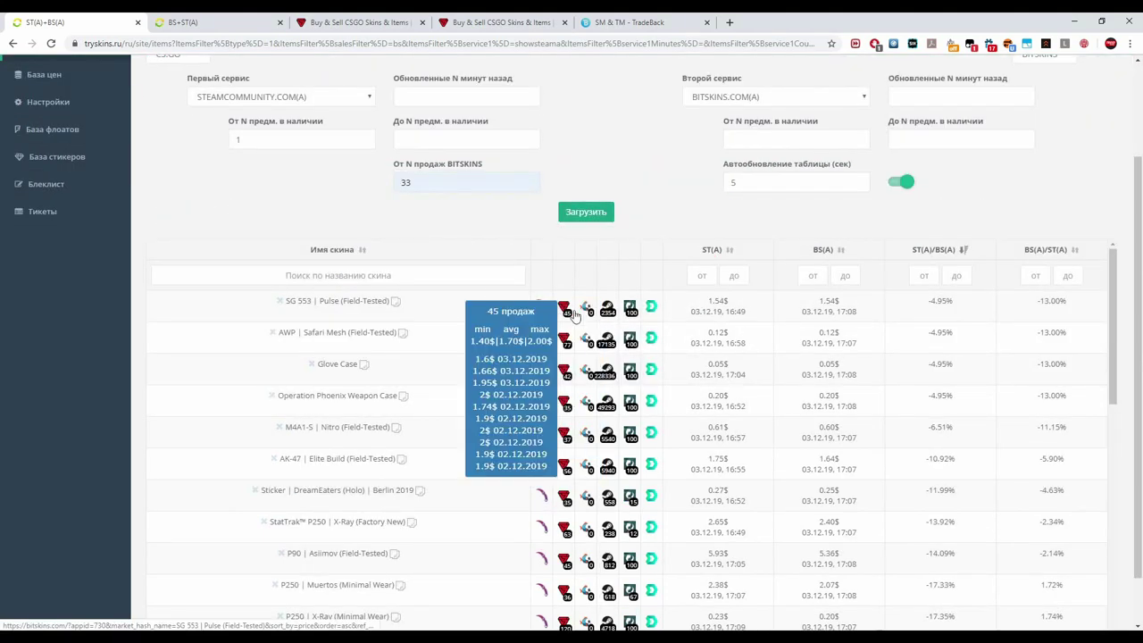
pyautogui.moveTo(607, 317)
pyautogui.moveTo(423, 187); pyautogui.dragTo(355, 184)
pyautogui.scroll(1, 446, 250)
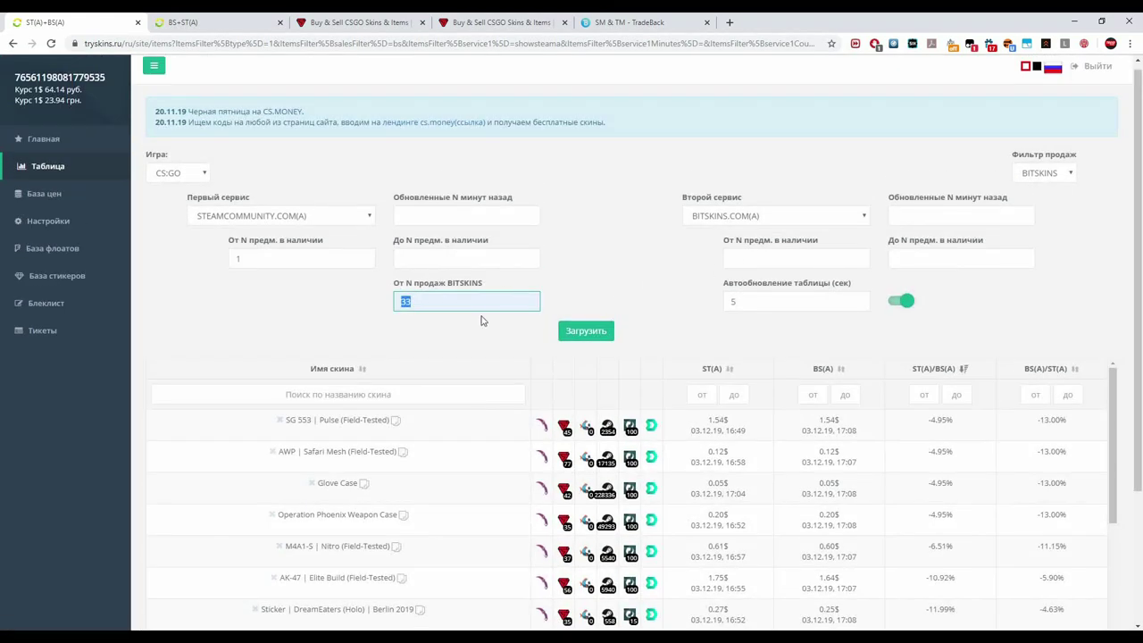
# Review the sales filter, minimum BitSkins sales and second-service options of the ST(A)+BS(A) table
pyautogui.click(1055, 174)
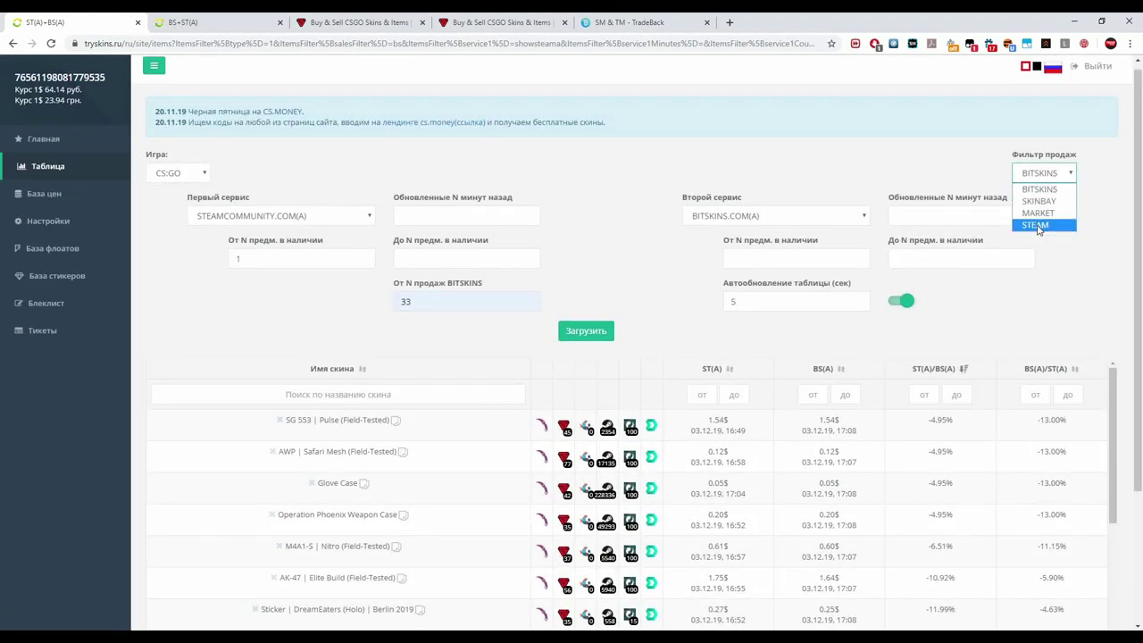
pyautogui.click(541, 253)
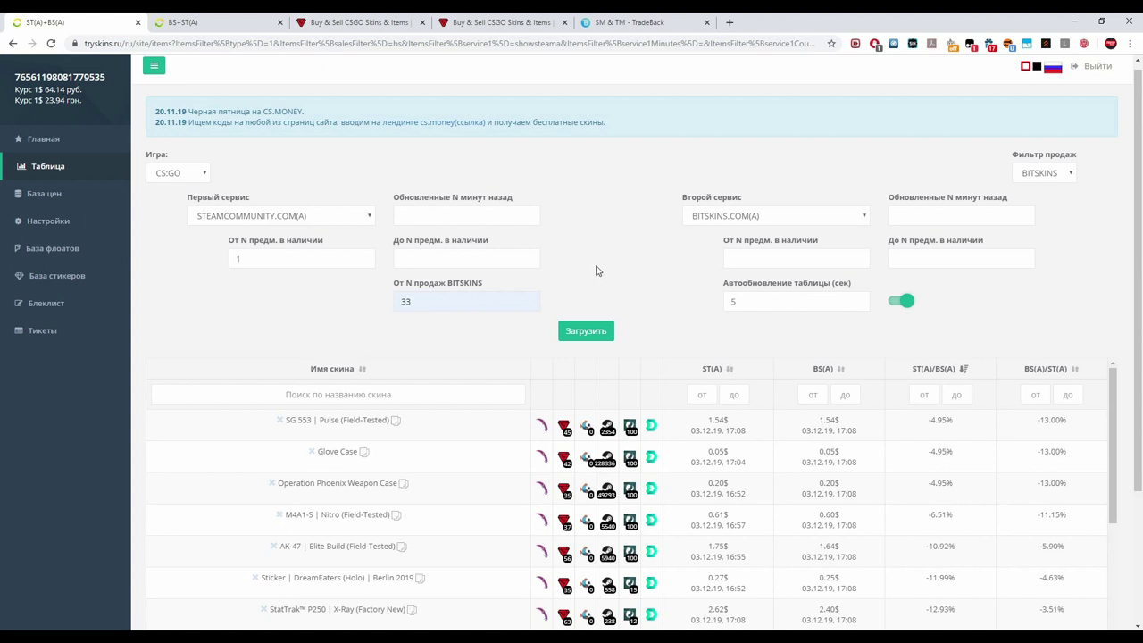
pyautogui.scroll(-1, 598, 271)
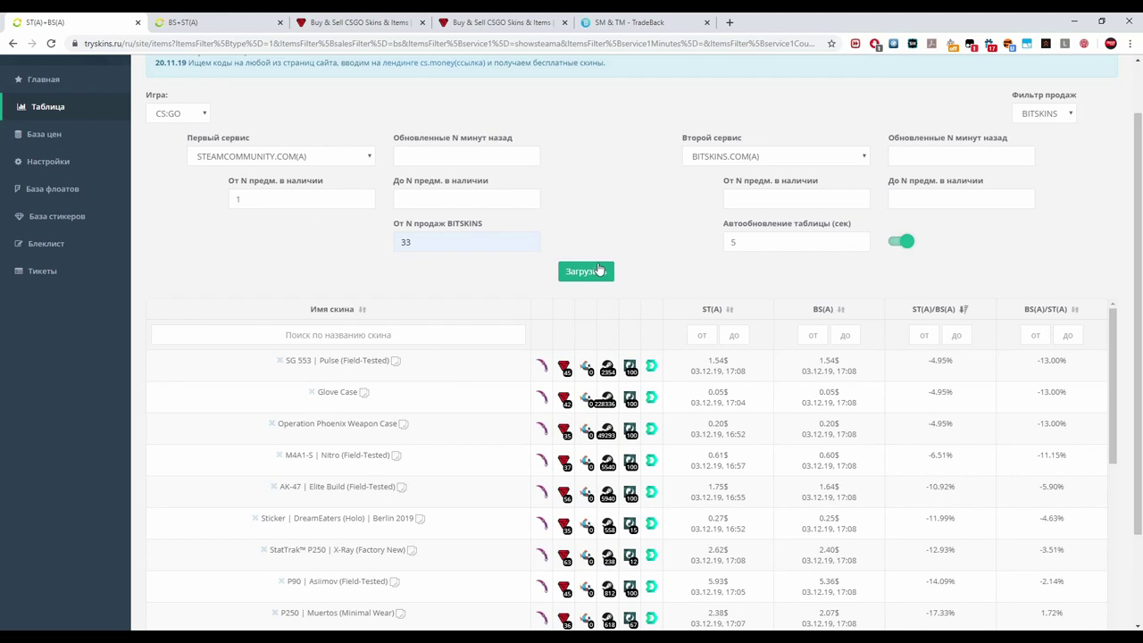
pyautogui.doubleClick(406, 243)
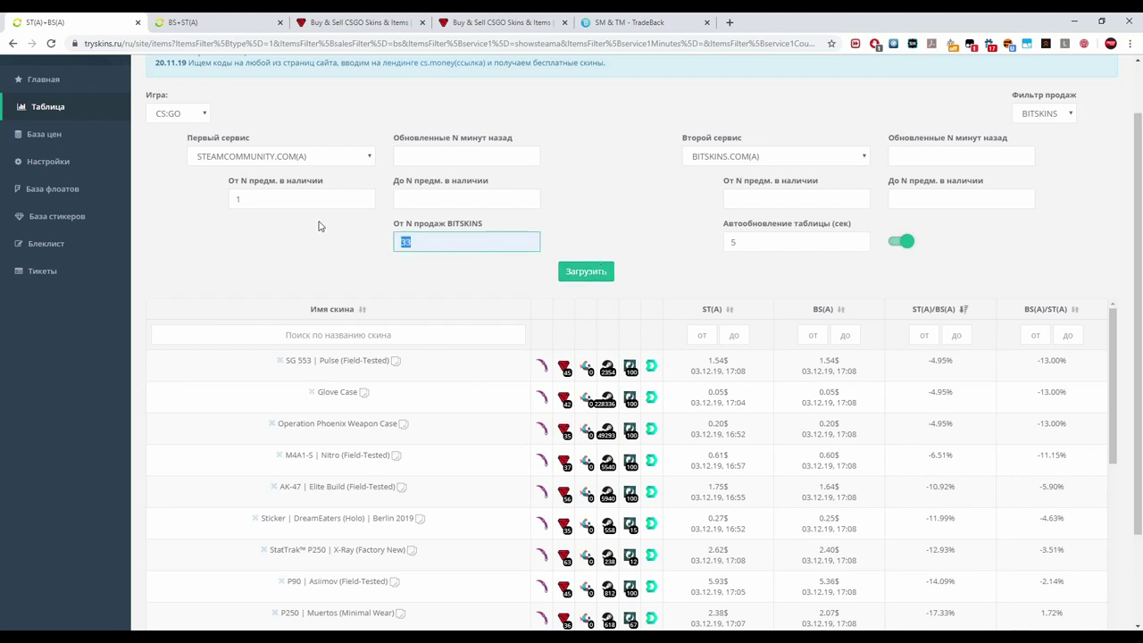
pyautogui.click(427, 243)
pyautogui.click(568, 242)
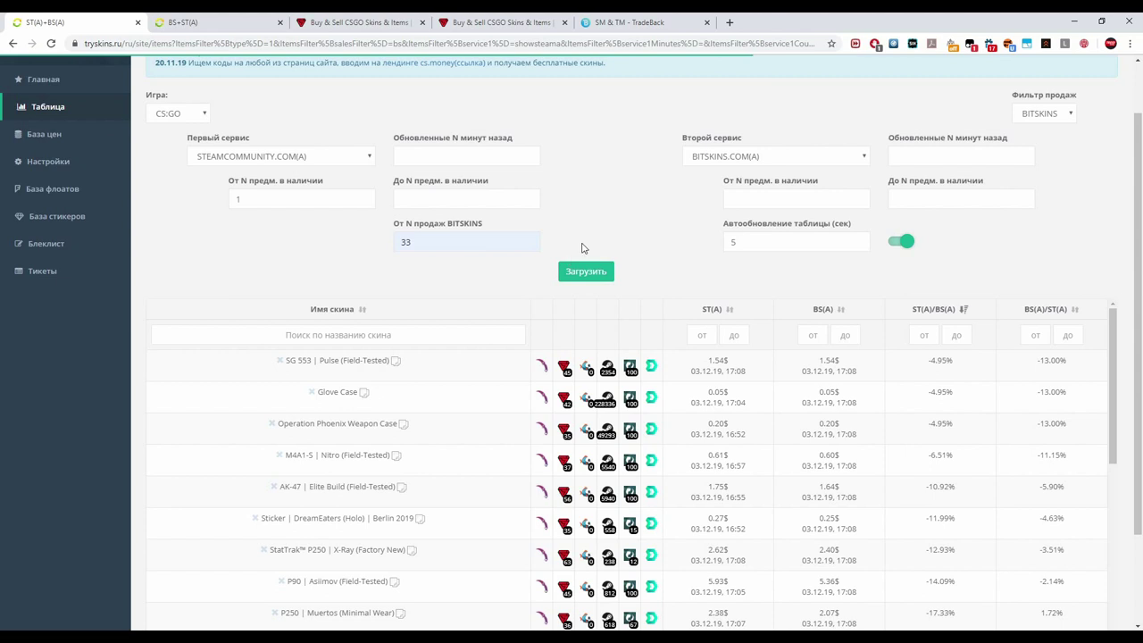
pyautogui.click(764, 156)
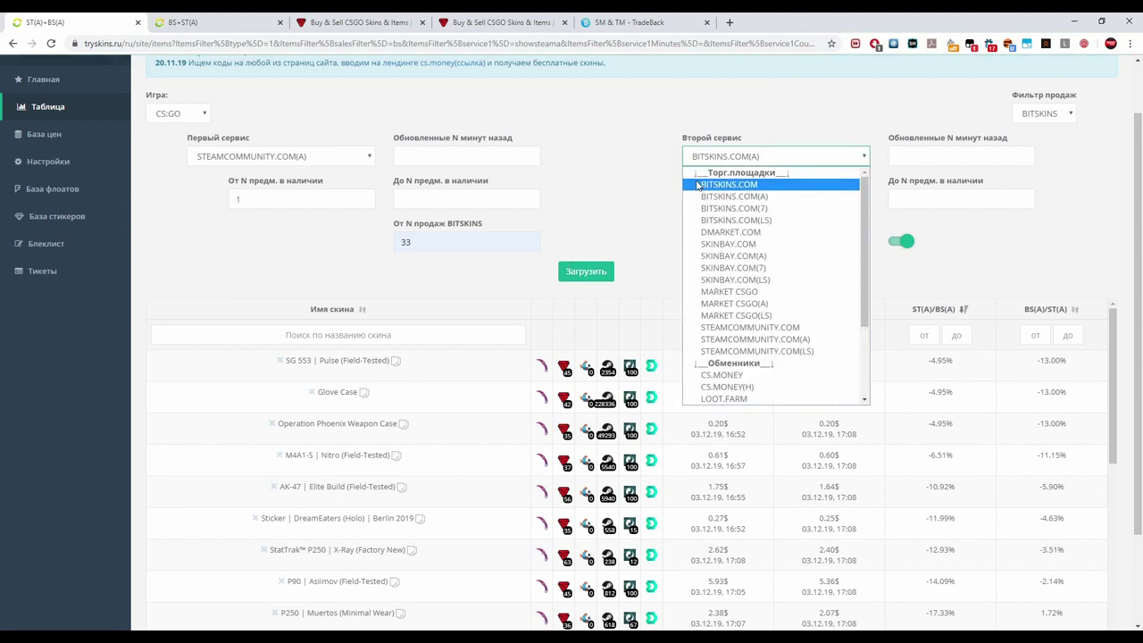
pyautogui.click(628, 189)
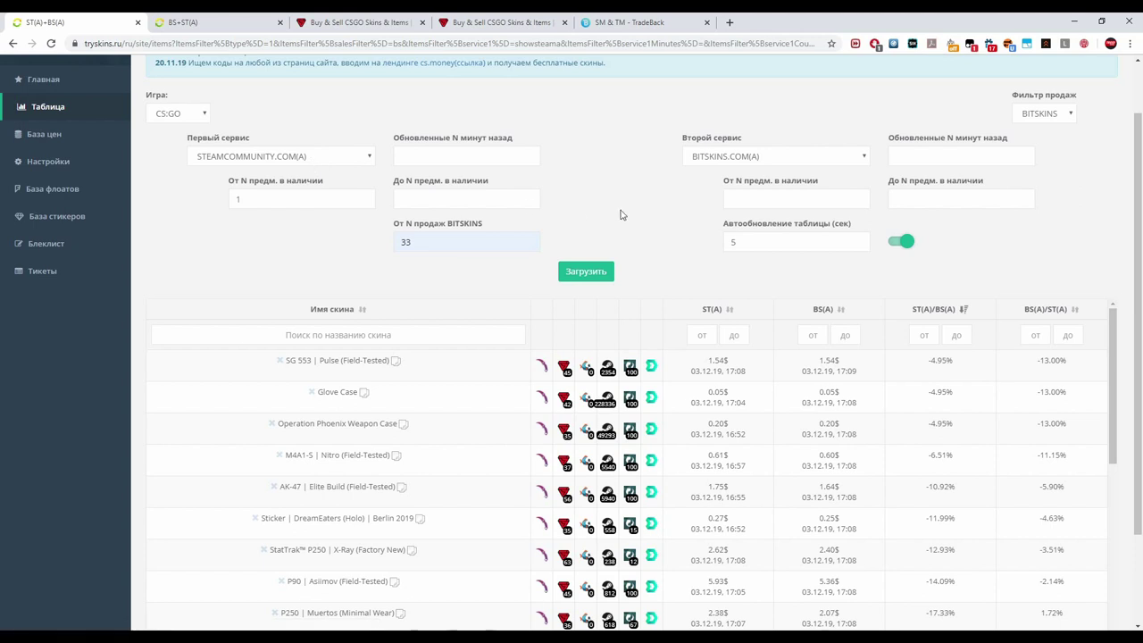
pyautogui.scroll(1, 706, 225)
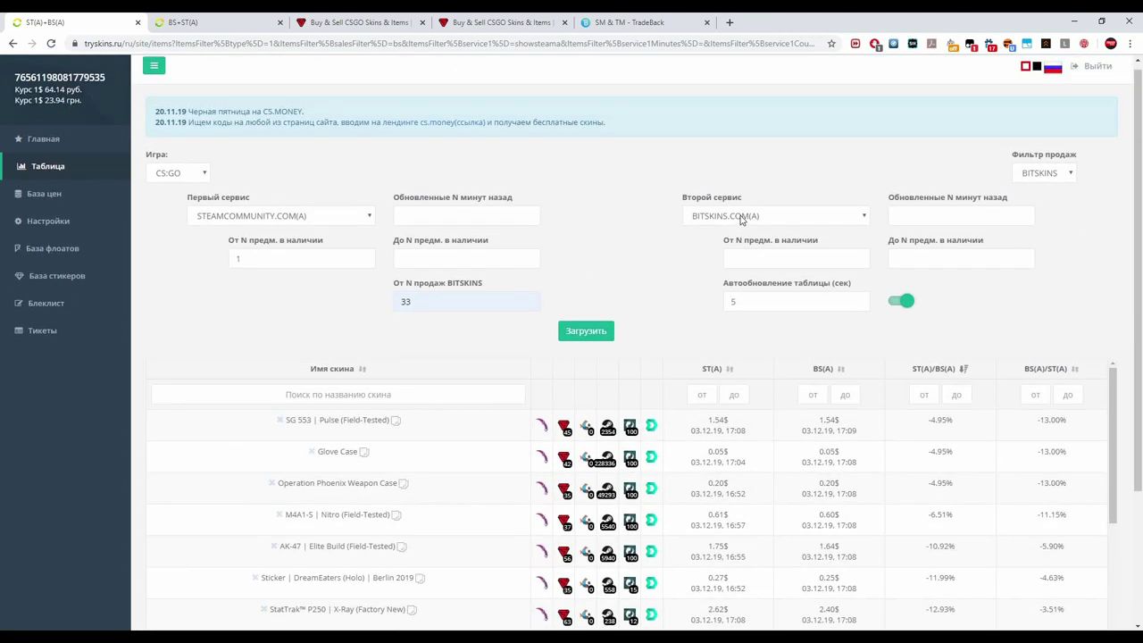
pyautogui.click(740, 219)
pyautogui.click(765, 253)
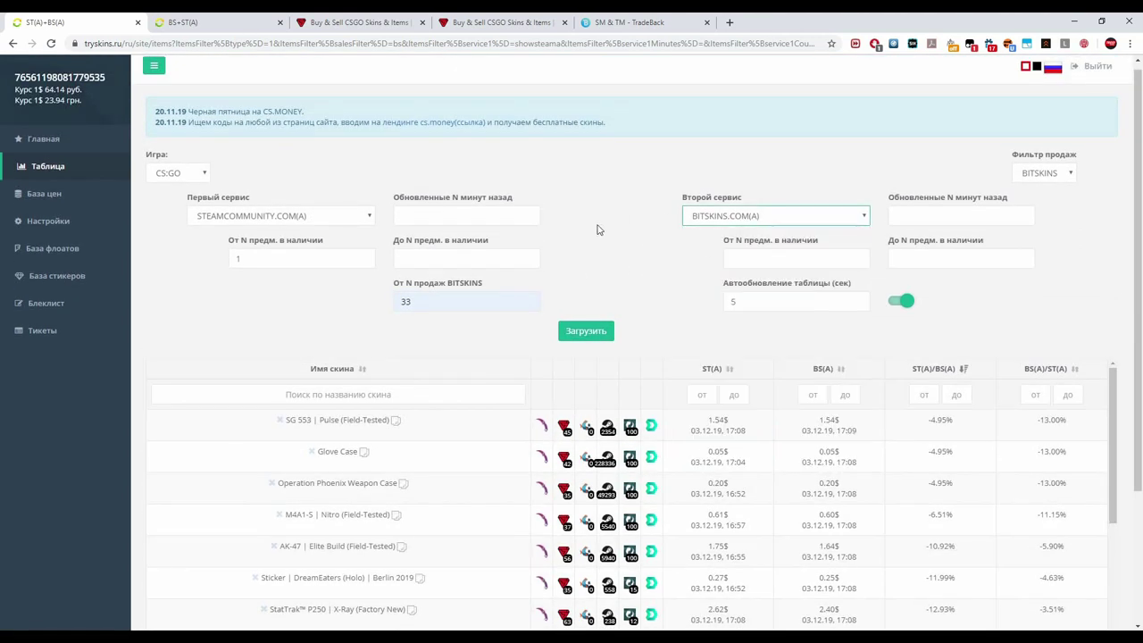
# Set the second service to BITSKINS.COM(LS) and reload the table
pyautogui.click(742, 221)
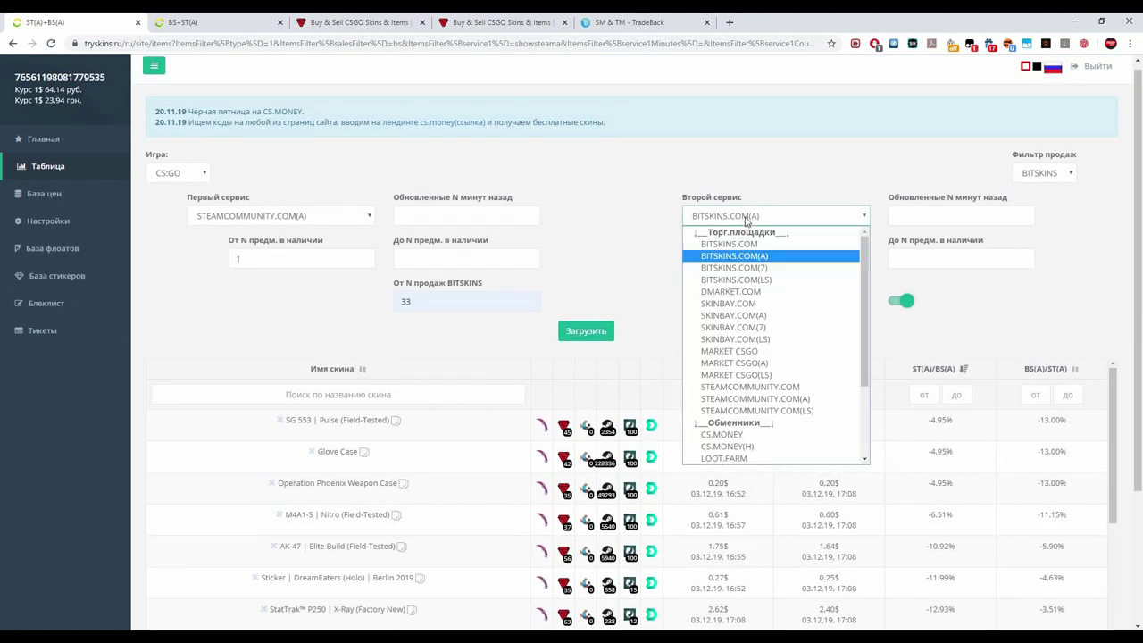
pyautogui.click(777, 281)
pyautogui.click(254, 217)
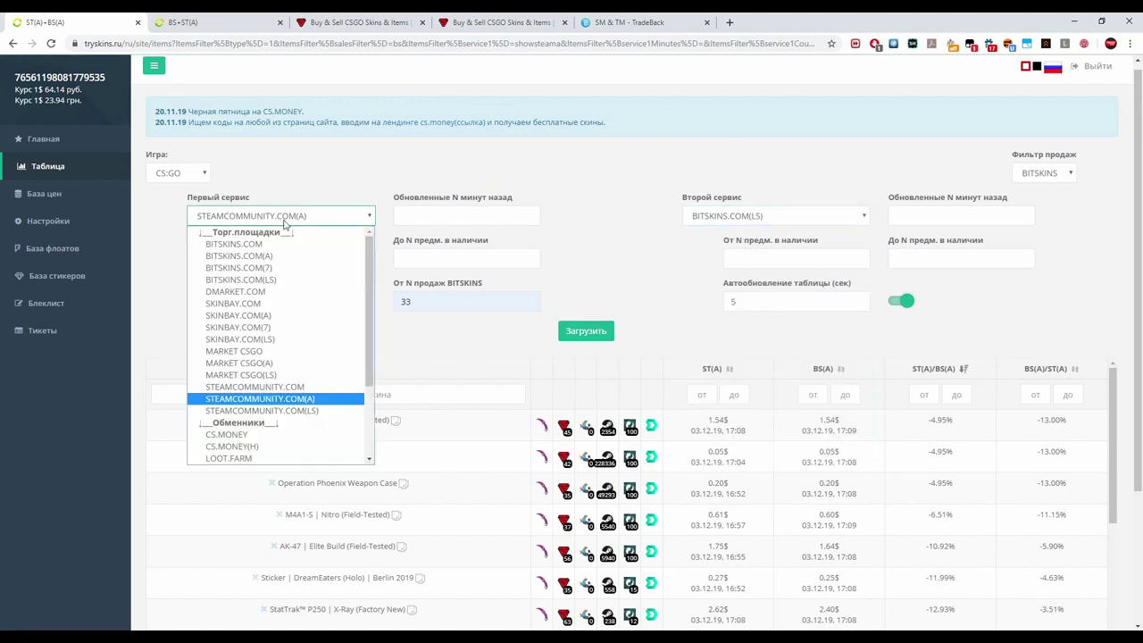
pyautogui.click(702, 219)
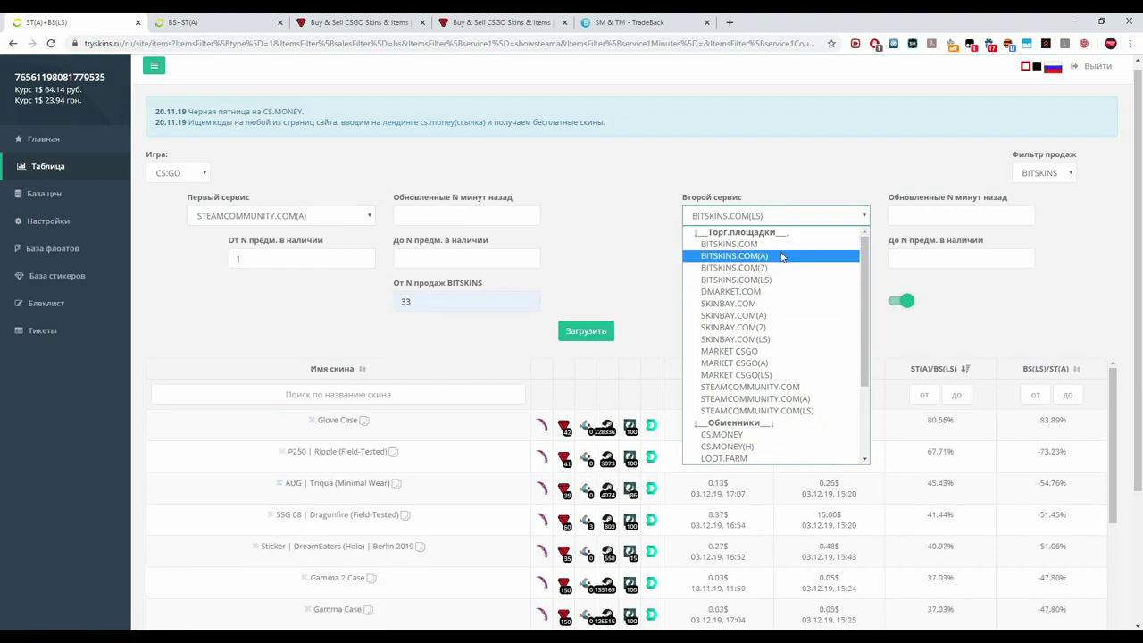
pyautogui.click(616, 221)
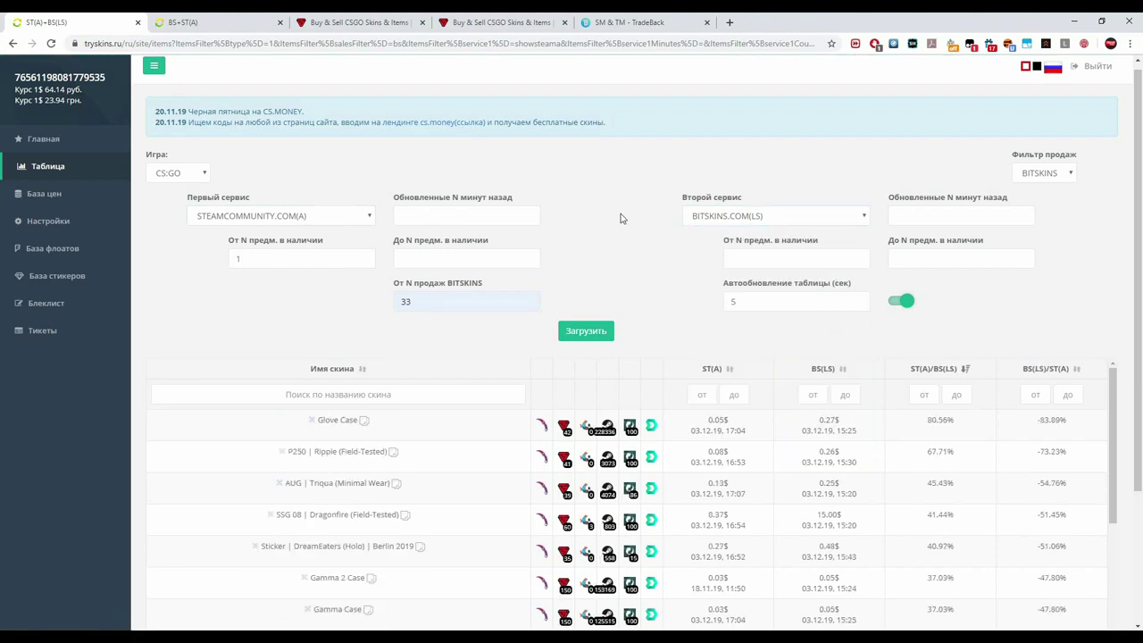
# Set the first service to STEAMCOMMUNITY.COM and reload the table
pyautogui.click(287, 218)
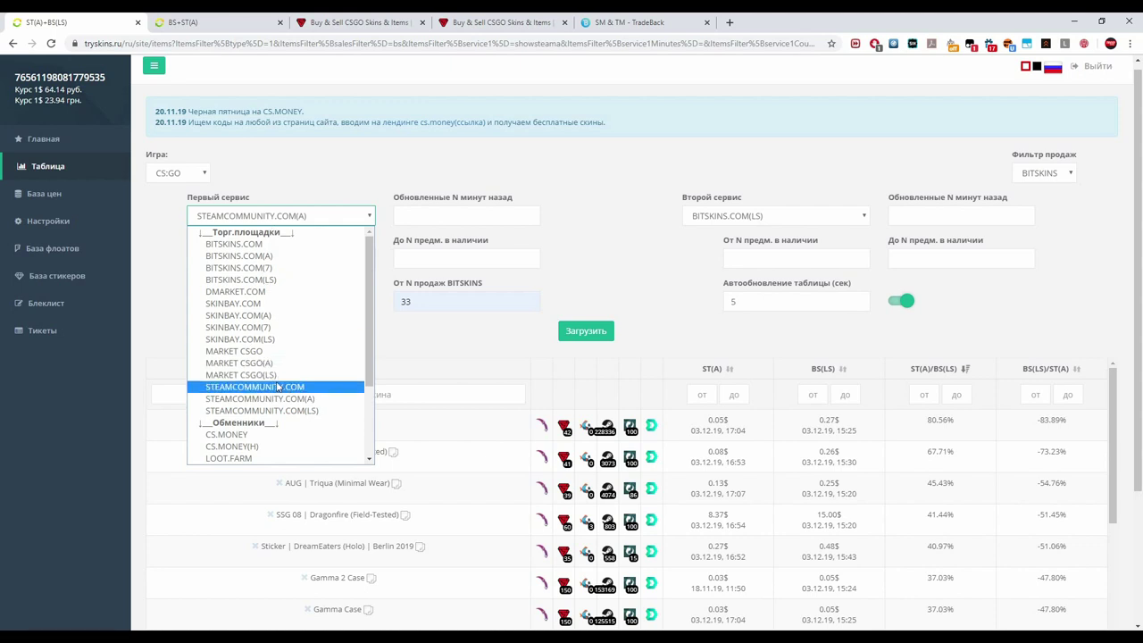
pyautogui.click(288, 386)
pyautogui.click(576, 262)
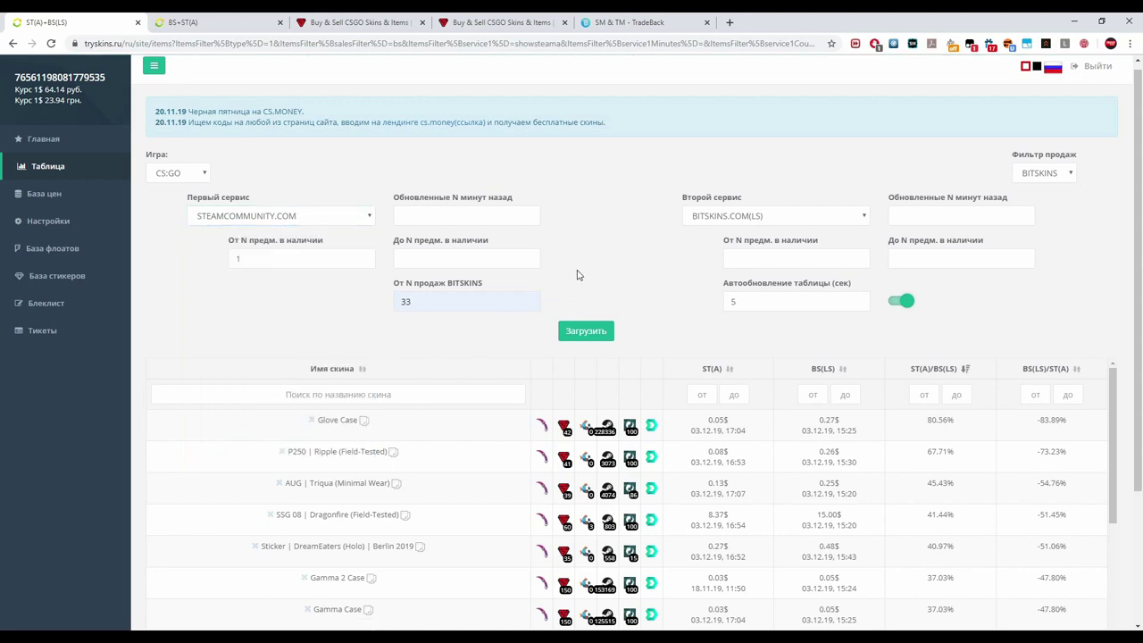
pyautogui.click(578, 333)
# Set the minimum ST price to 1, reload the ST+BS(LS) table and look through its ST/BS(LS) percentages
pyautogui.click(701, 395)
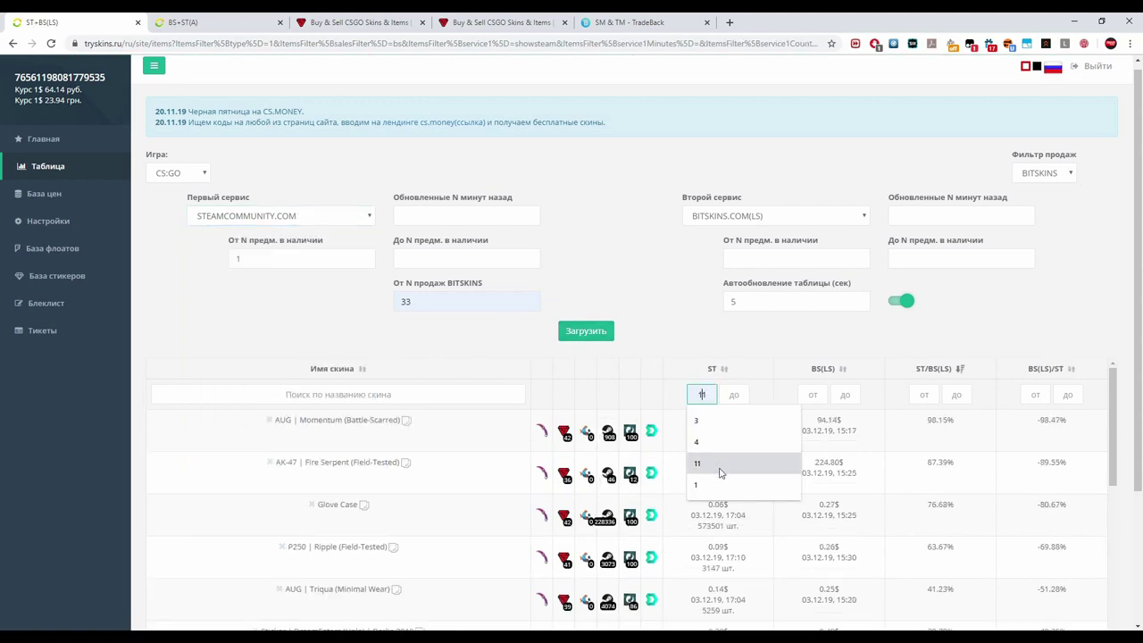
pyautogui.click(715, 493)
pyautogui.click(586, 332)
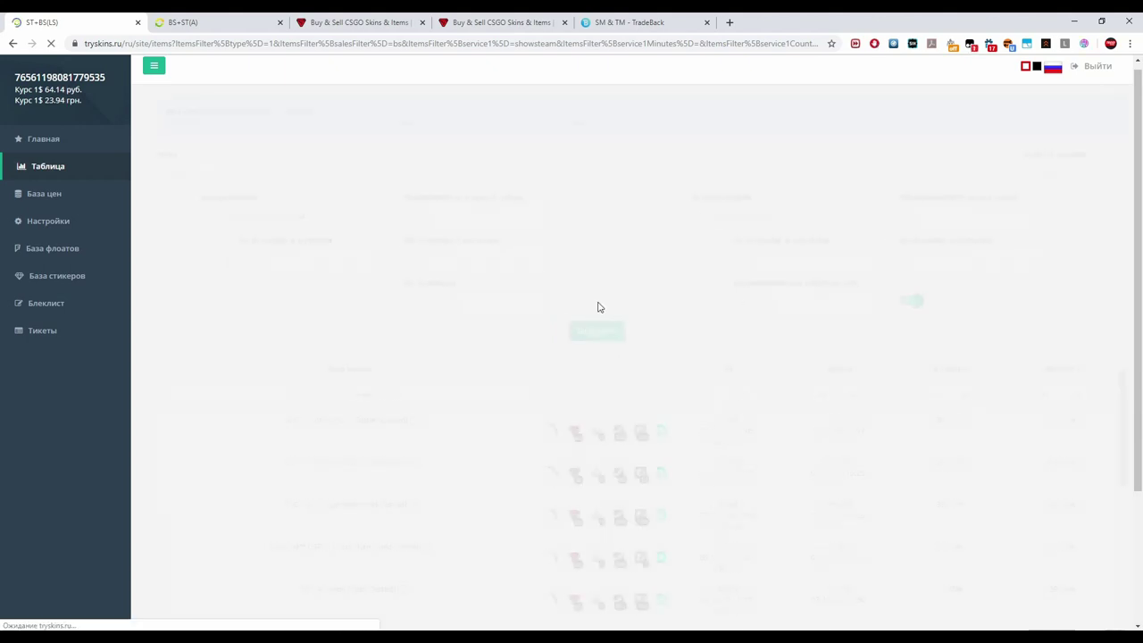
pyautogui.scroll(-2, 598, 300)
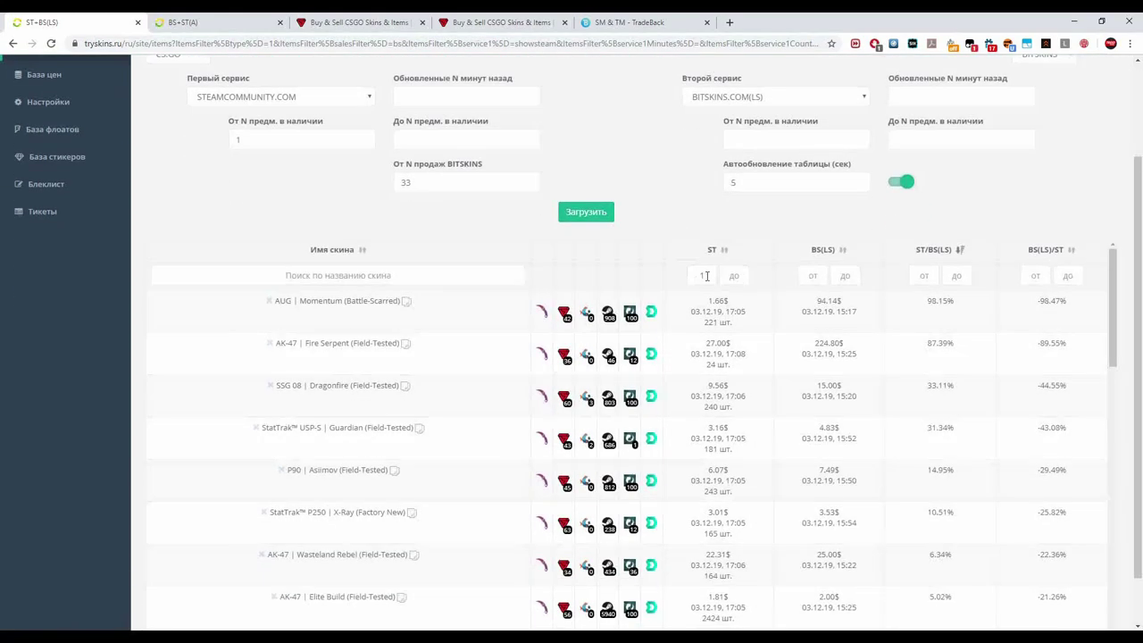
pyautogui.scroll(-2, 755, 428)
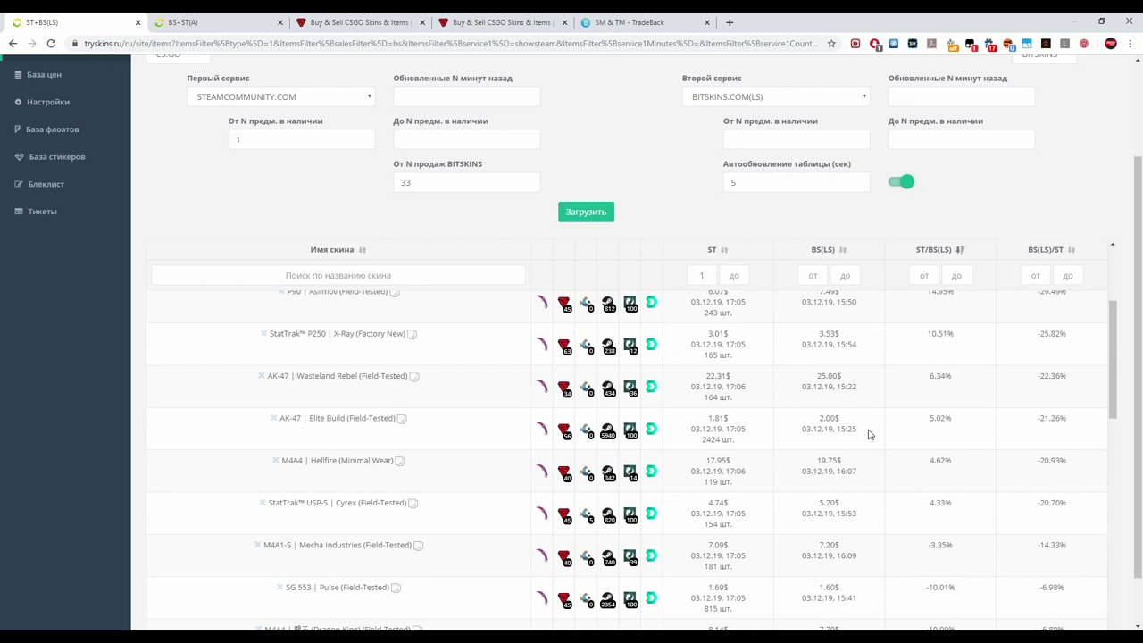
pyautogui.scroll(1, 897, 375)
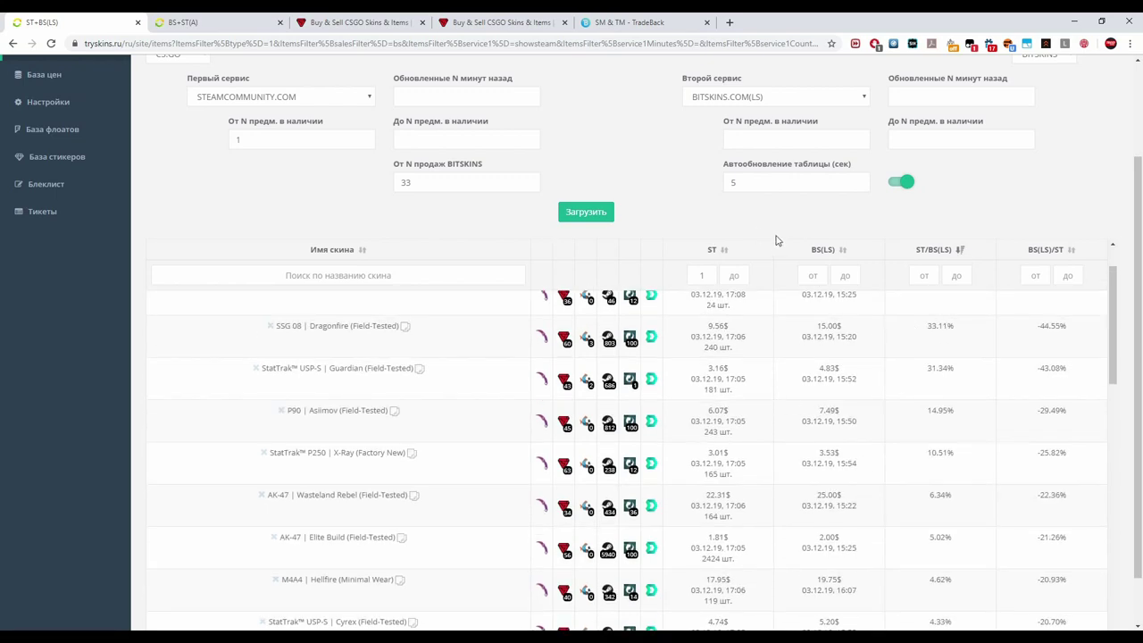
# Turn off the table's automatic refresh and check the BitSkins sales of AUG | Momentum (Battle-Scarred)
pyautogui.click(902, 183)
pyautogui.scroll(-1, 658, 185)
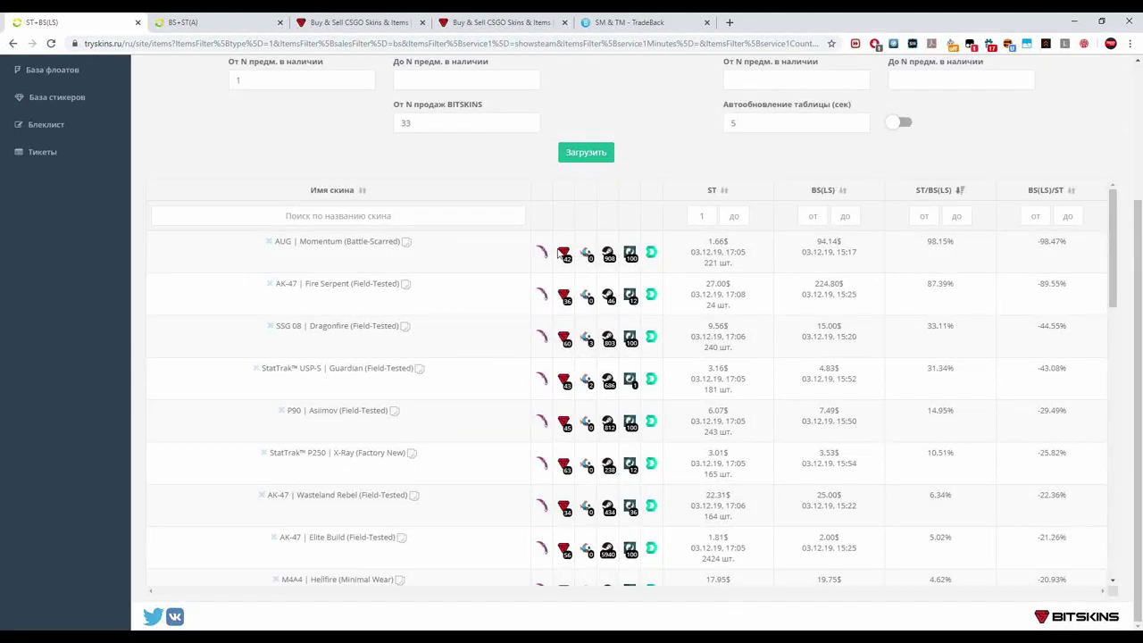
pyautogui.moveTo(564, 254)
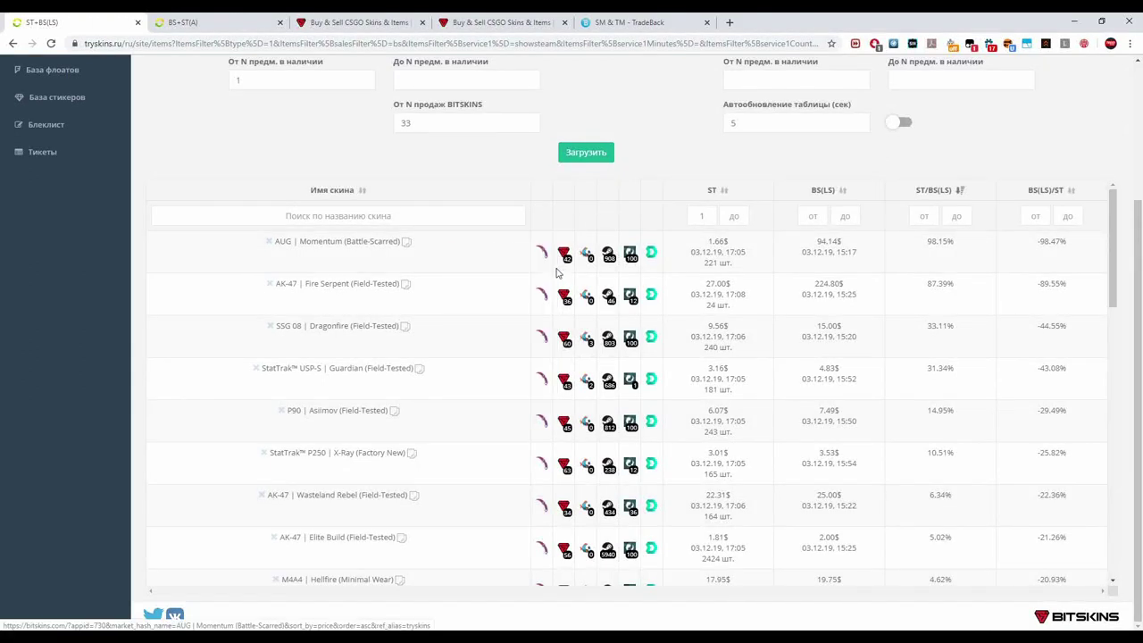
pyautogui.scroll(-2, 676, 371)
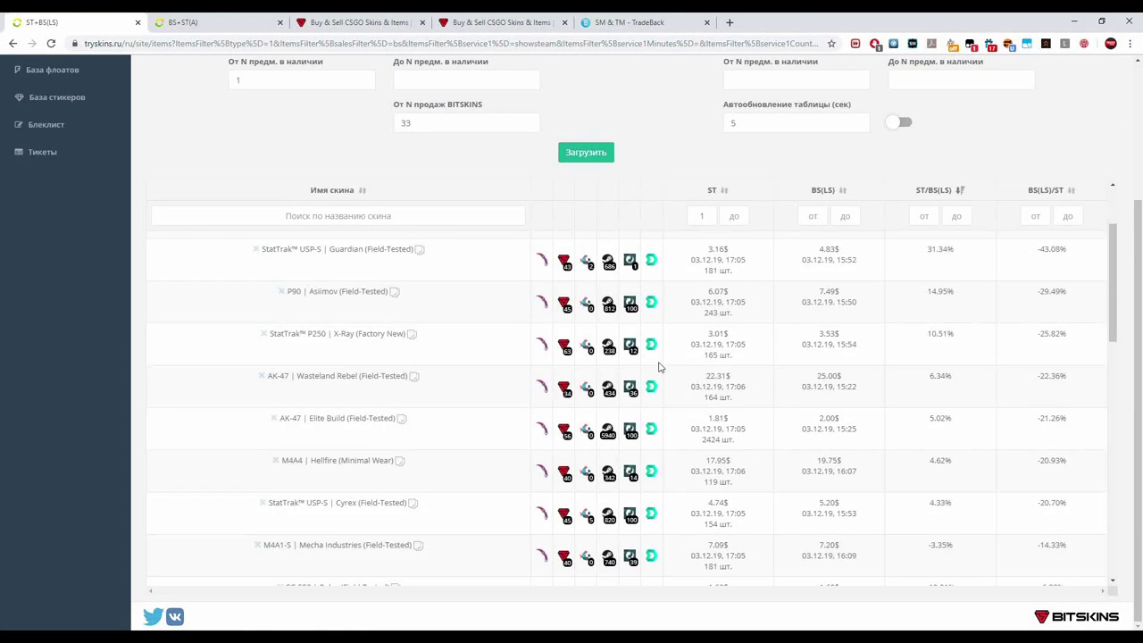
# Check the recent BitSkins sales of StatTrak P250 | X-Ray, AK-47 | Wasteland Rebel, M4A1-S | Mecha Industries and M4A4 | Dragon King
pyautogui.moveTo(564, 348)
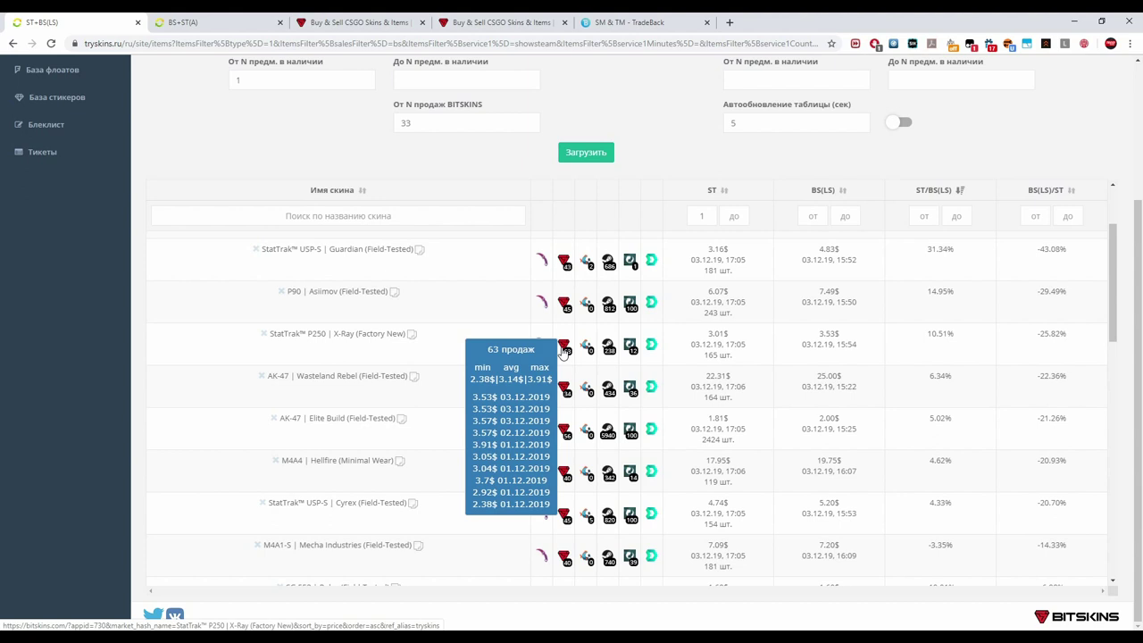
pyautogui.moveTo(562, 390)
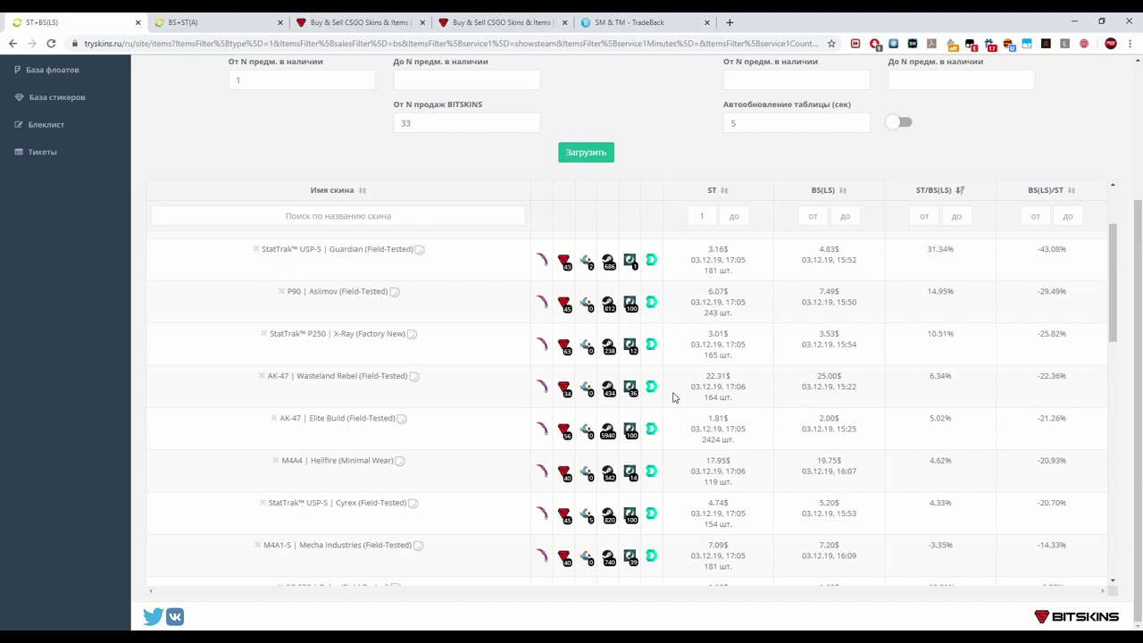
pyautogui.scroll(-2, 565, 357)
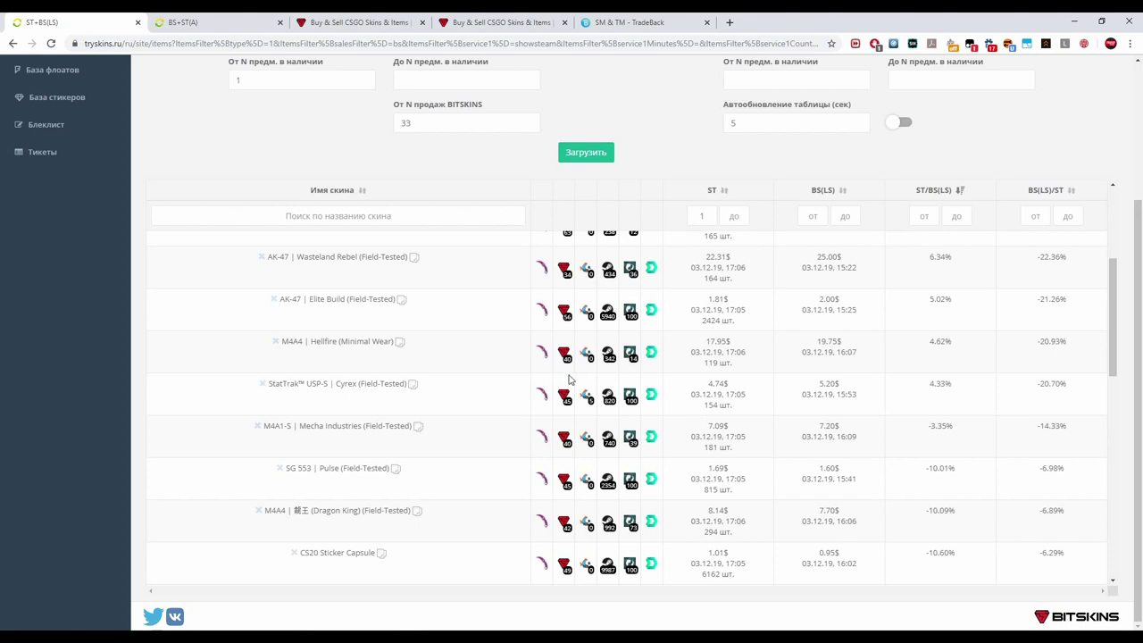
pyautogui.moveTo(564, 439)
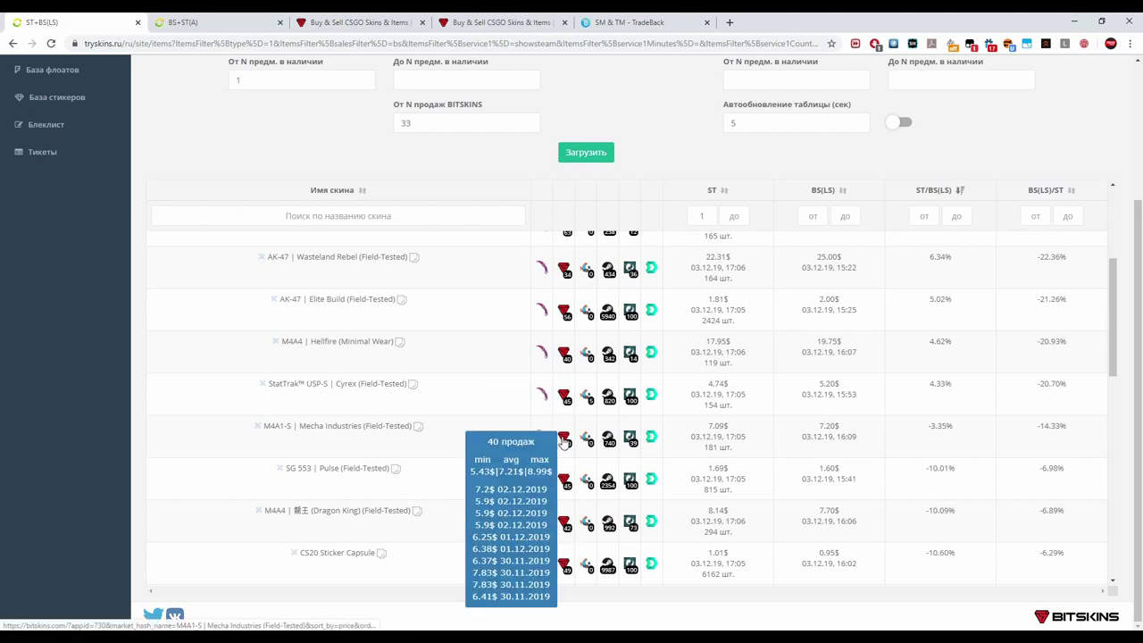
pyautogui.scroll(-1, 564, 441)
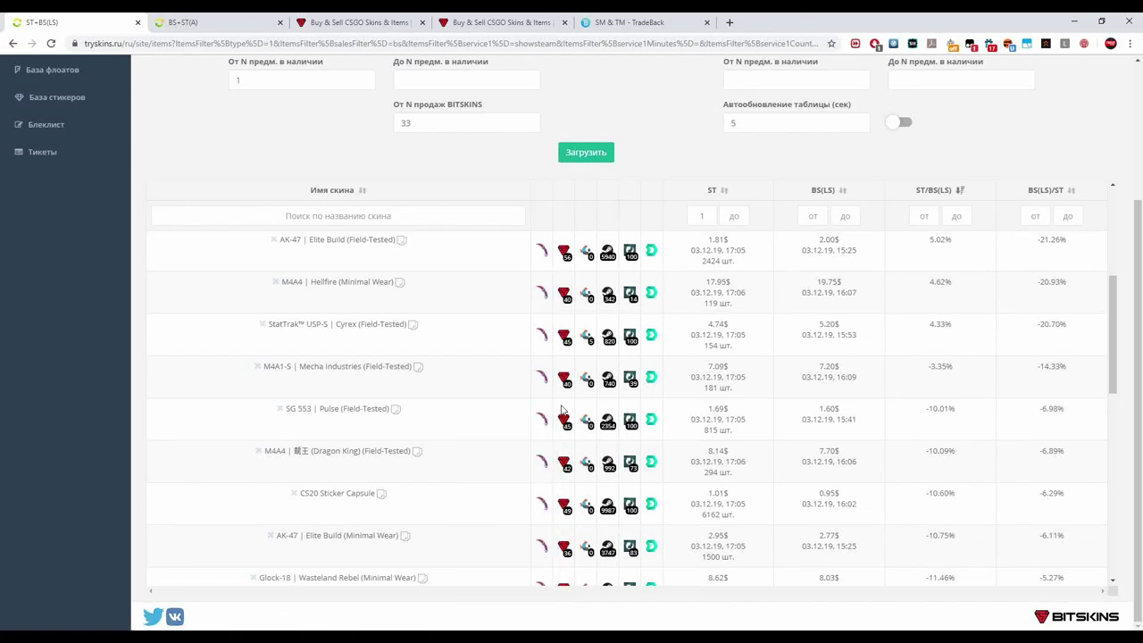
pyautogui.moveTo(564, 462)
pyautogui.scroll(-1, 573, 483)
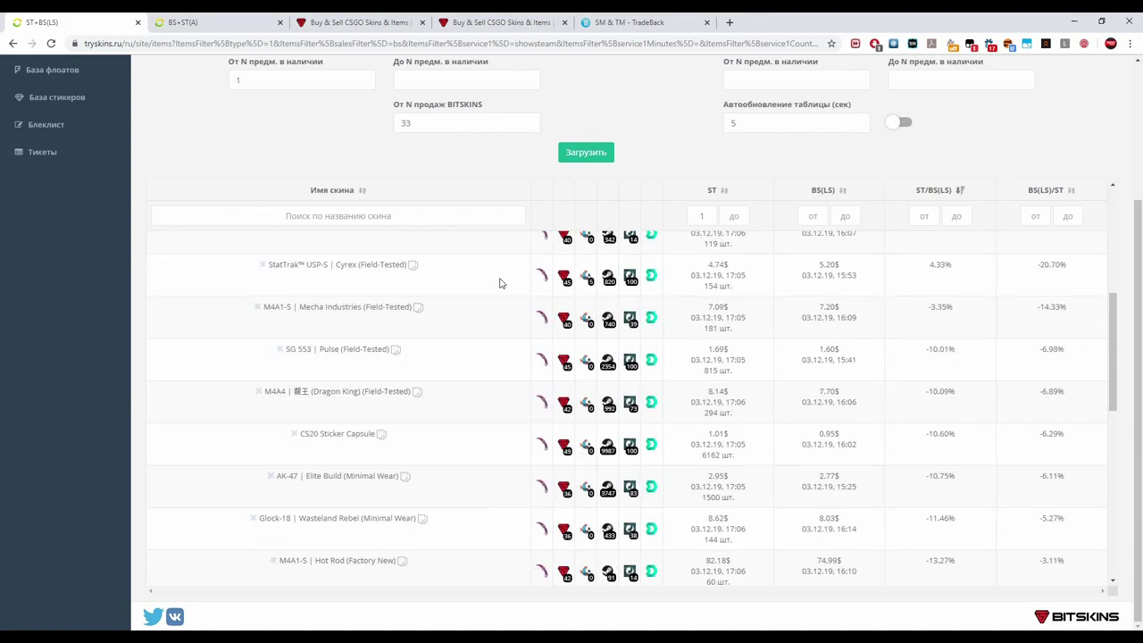
# Set the minimum number of BITSKINS sales to 15, reload the table and look through the skins listed
pyautogui.doubleClick(434, 124)
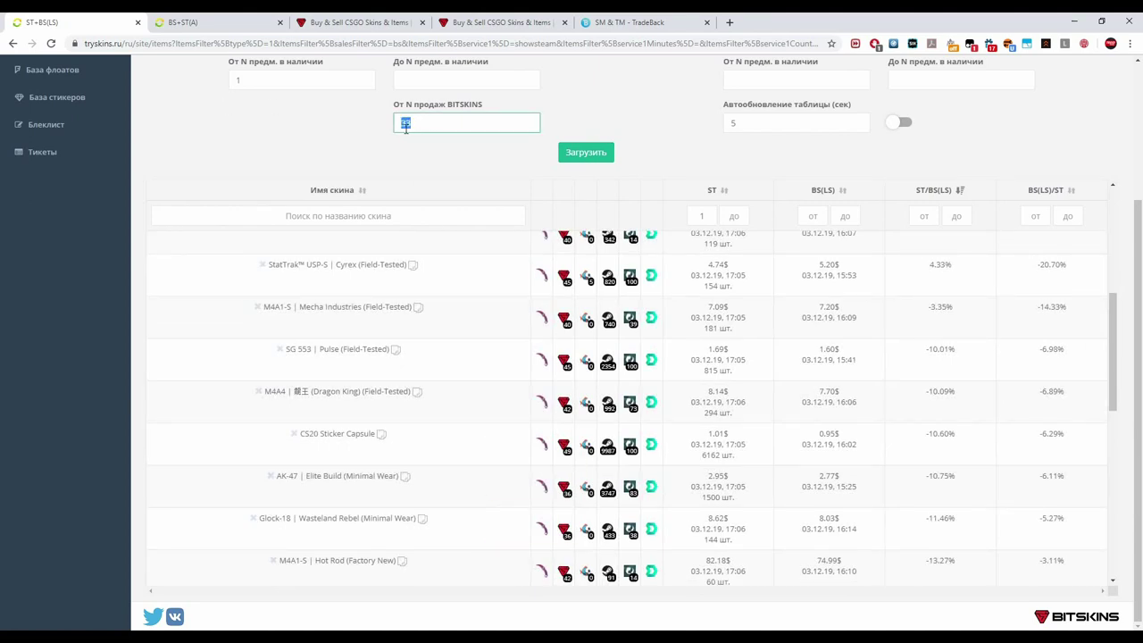
pyautogui.write('15')
pyautogui.click(603, 158)
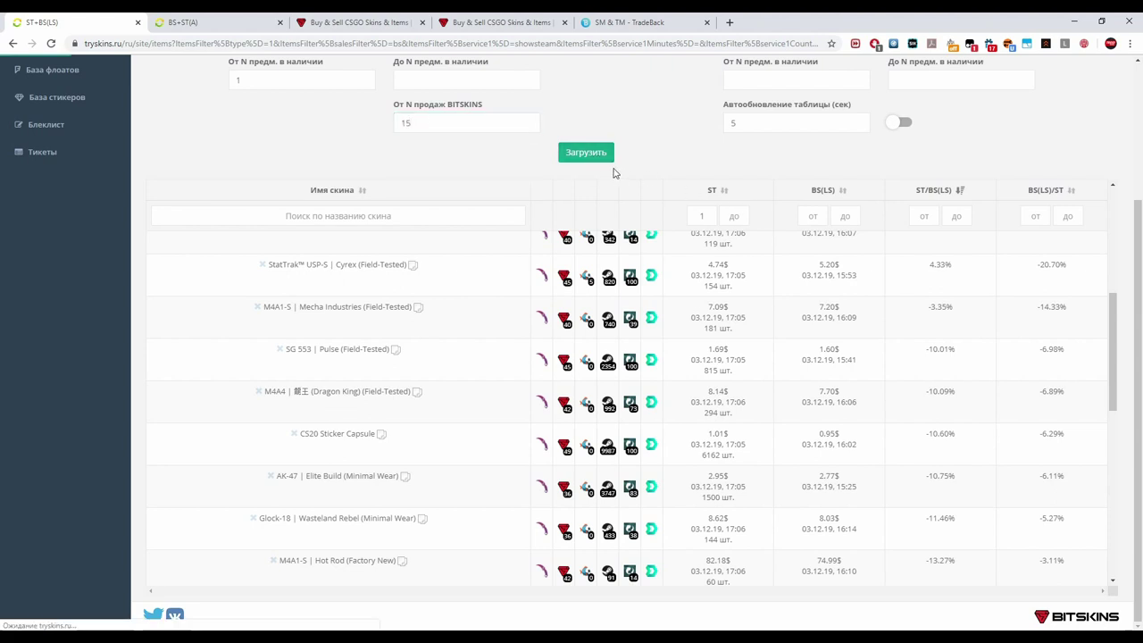
pyautogui.scroll(-3, 612, 368)
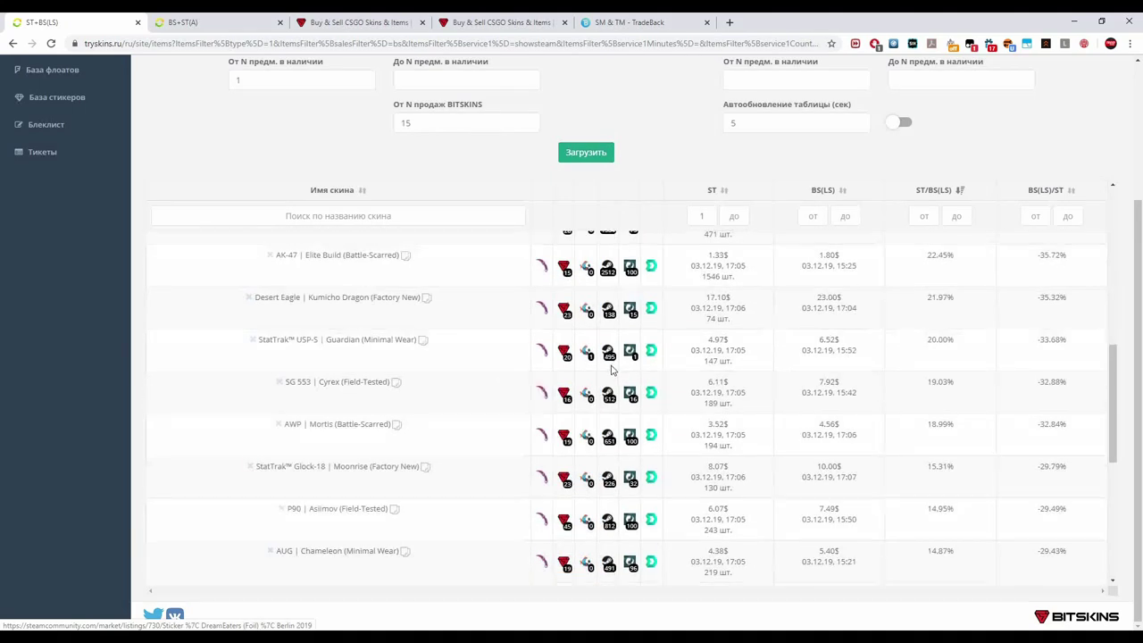
pyautogui.scroll(2, 612, 369)
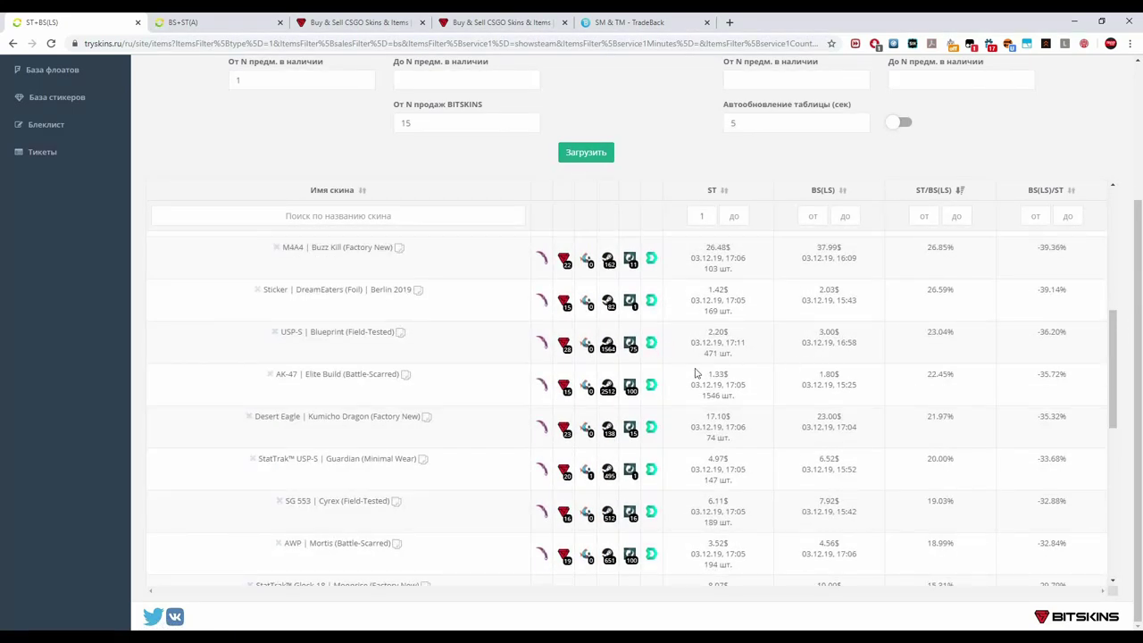
# Check the recent BitSkins sales of Five-SeveN | Case Hardened (Field-Tested) and AUG | Chameleon (Minimal Wear)
pyautogui.scroll(-6, 701, 369)
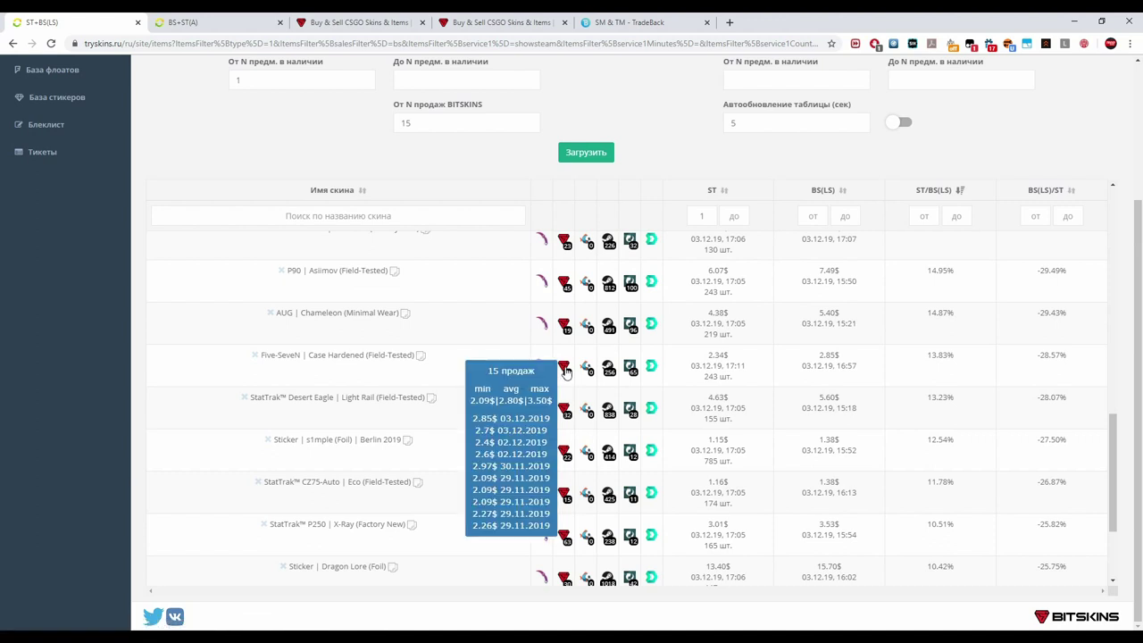
pyautogui.moveTo(568, 330)
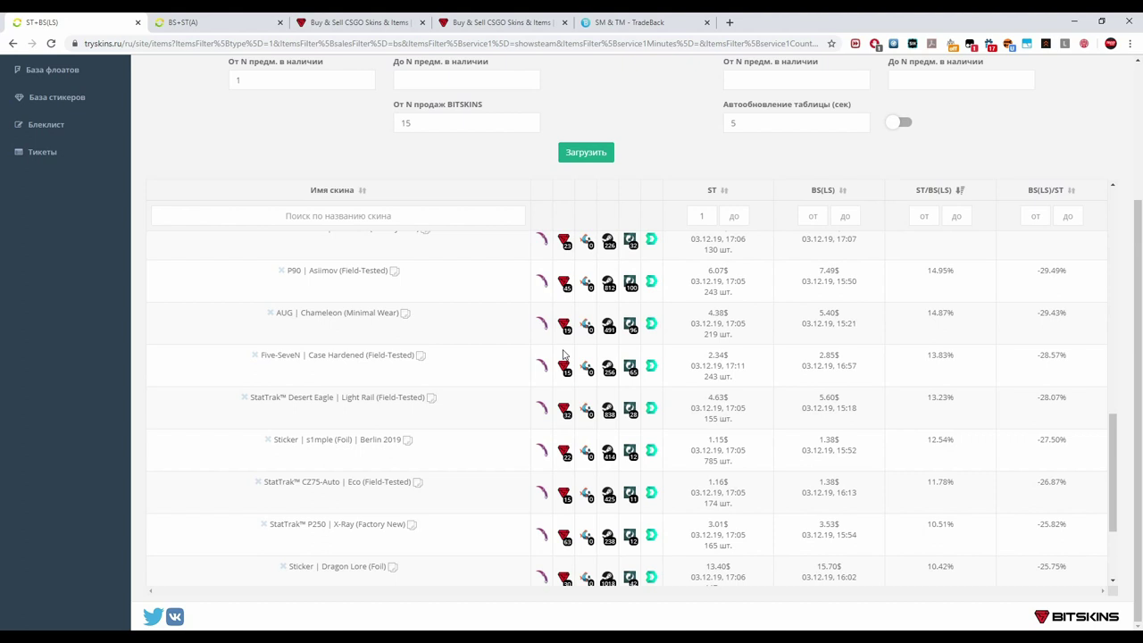
pyautogui.doubleClick(446, 123)
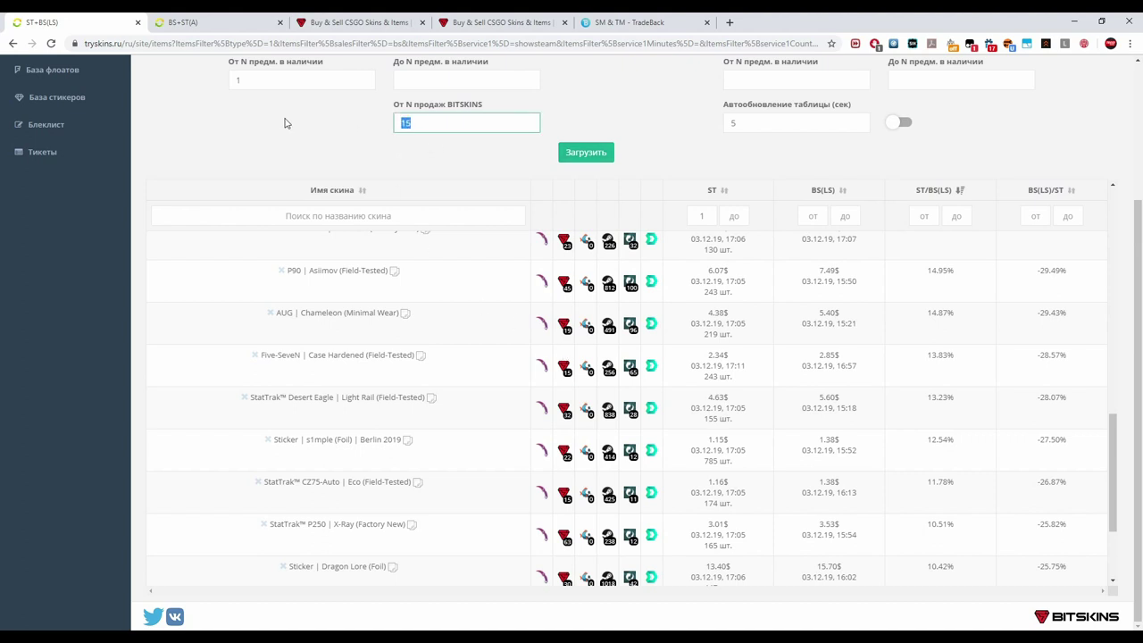
pyautogui.click(430, 123)
# Open the Steam market listing of Five-SeveN | Case Hardened (Field-Tested) and examine its median price graph for the past week
pyautogui.middleClick(586, 367)
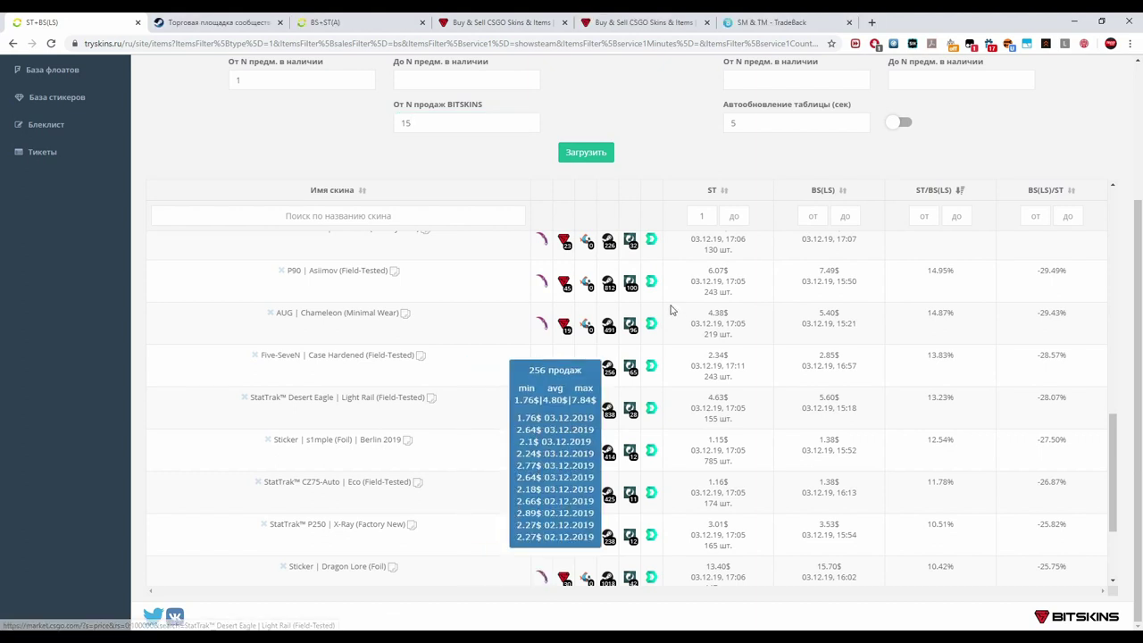
pyautogui.click(219, 22)
pyautogui.scroll(5, 547, 399)
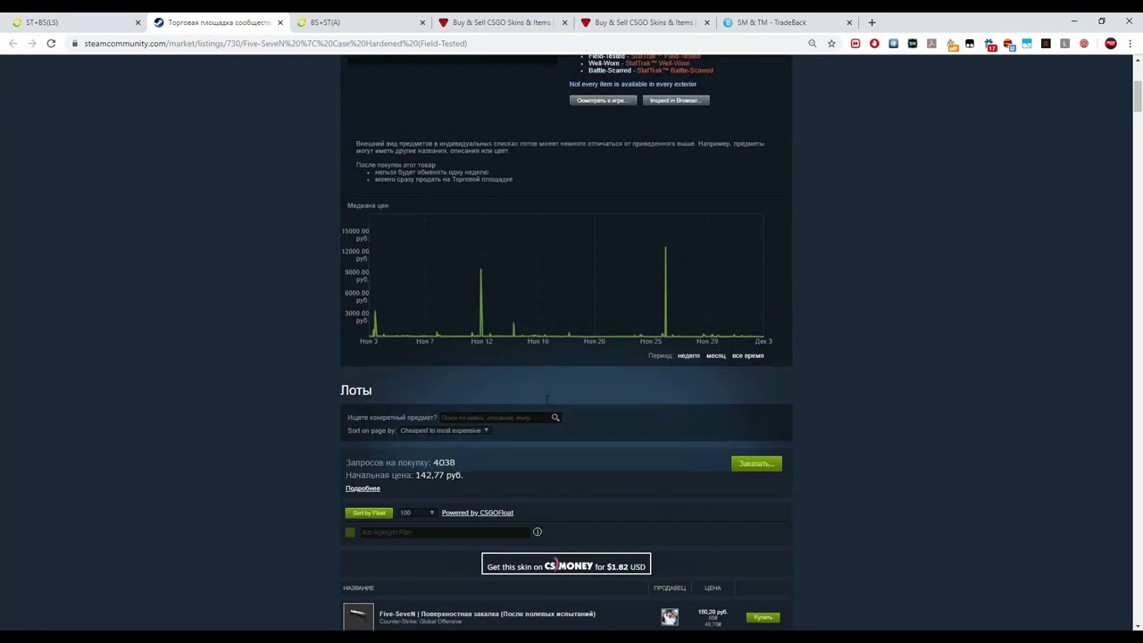
pyautogui.scroll(1, 548, 399)
pyautogui.moveTo(738, 421)
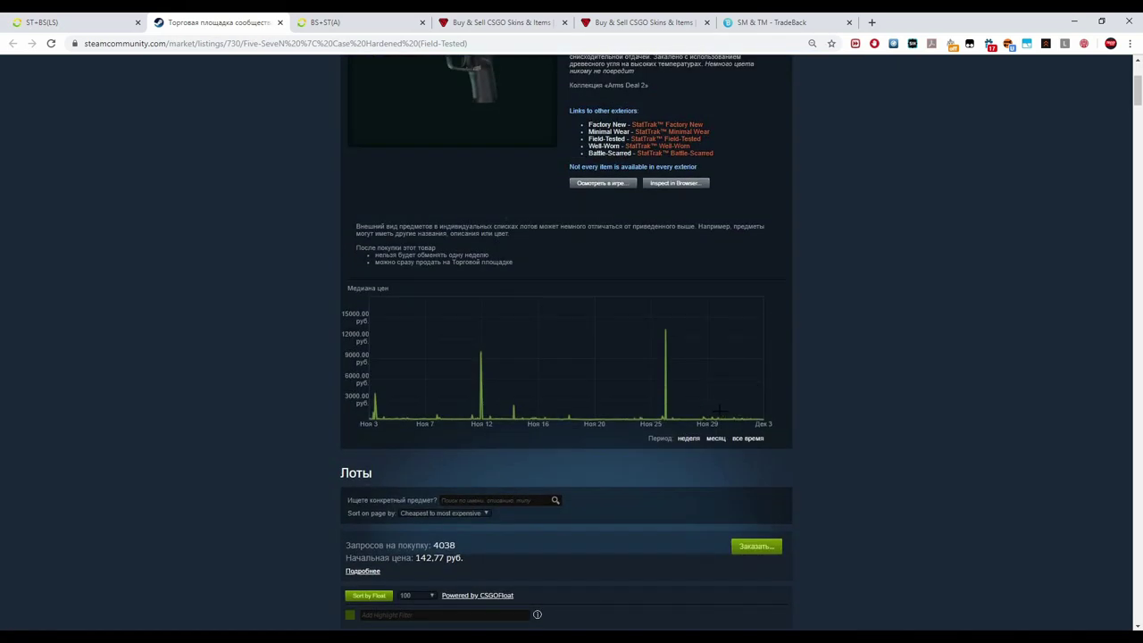
pyautogui.click(688, 437)
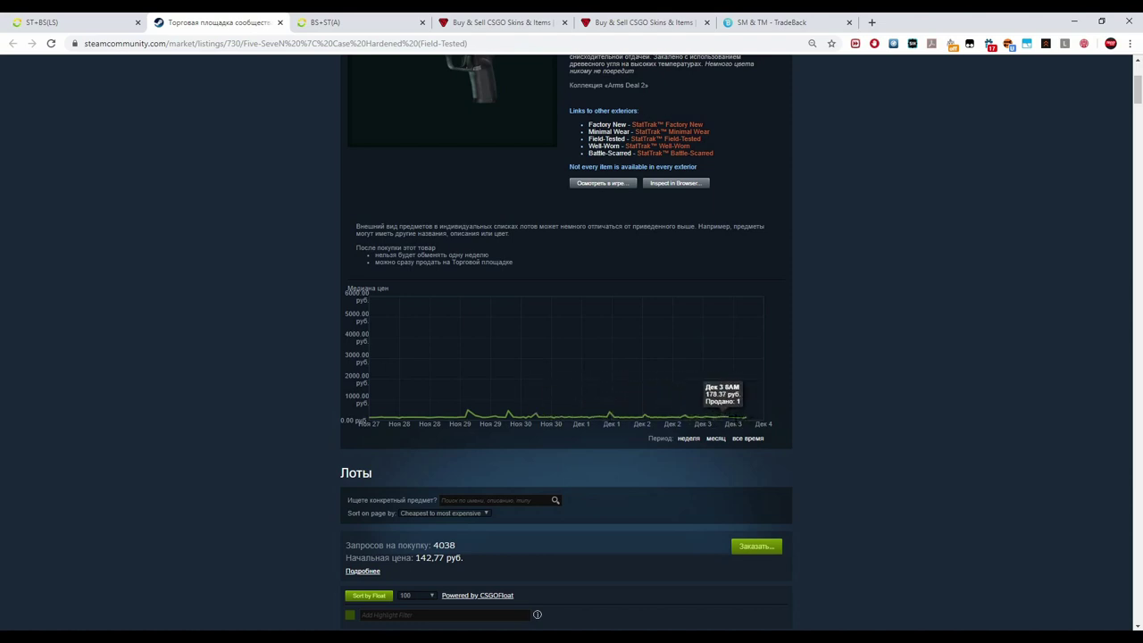
pyautogui.scroll(3, 537, 373)
pyautogui.moveTo(750, 217); pyautogui.dragTo(568, 241)
pyautogui.scroll(-2, 679, 438)
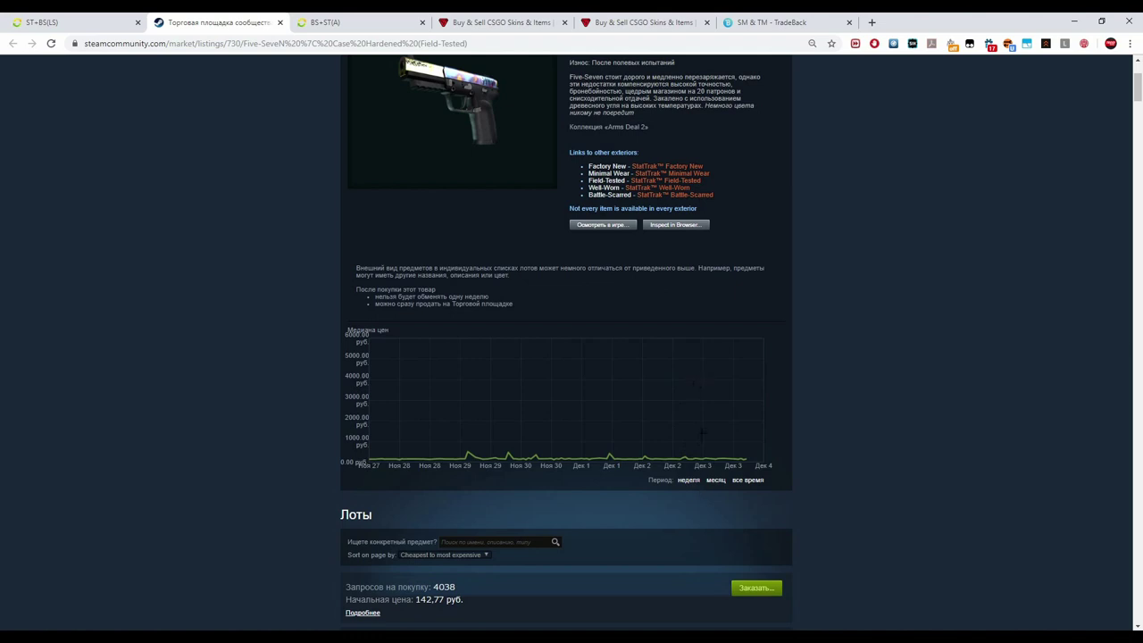
pyautogui.scroll(2, 637, 390)
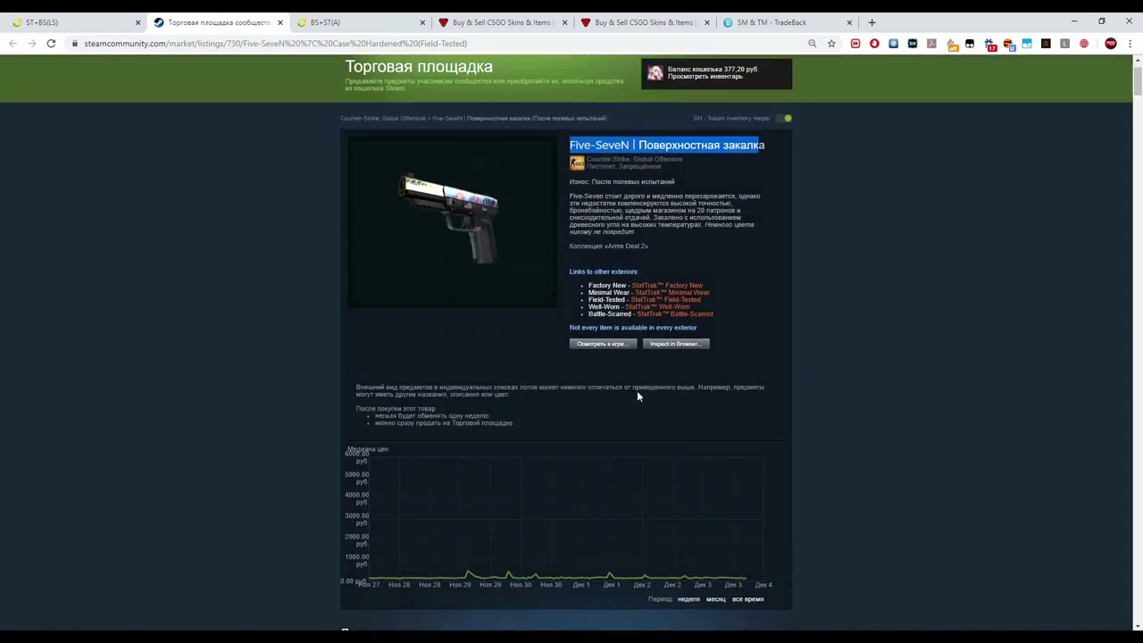
# Return to the ST+BS(LS) table, check the BitSkins sales of StatTrak Desert Eagle | Light Rail and go back to the table filters
pyautogui.click(65, 18)
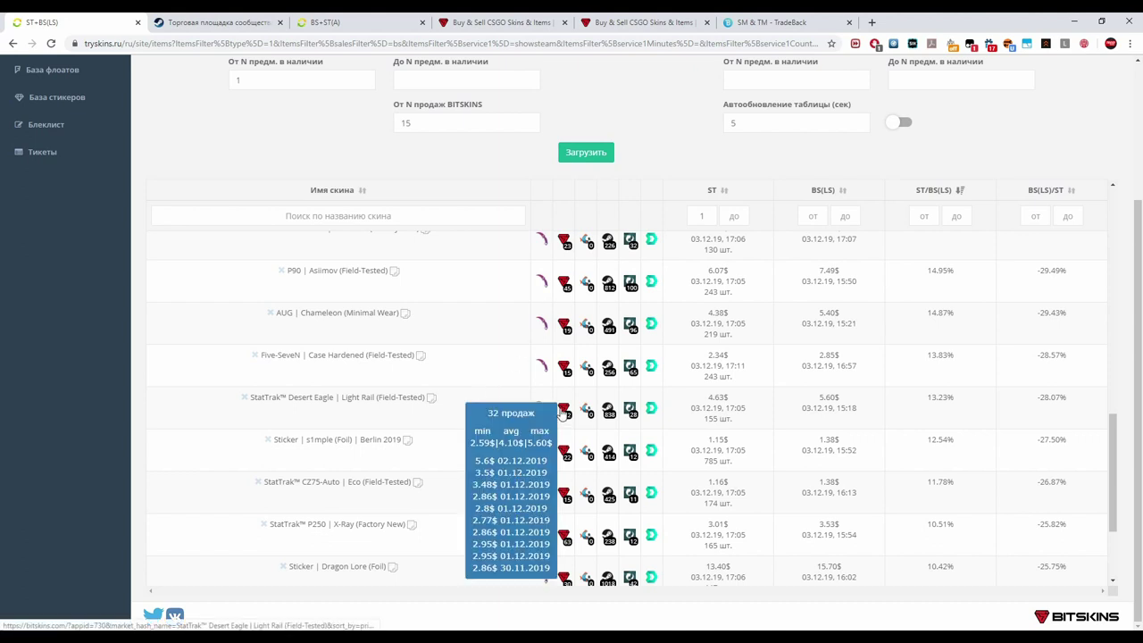
pyautogui.scroll(8, 451, 395)
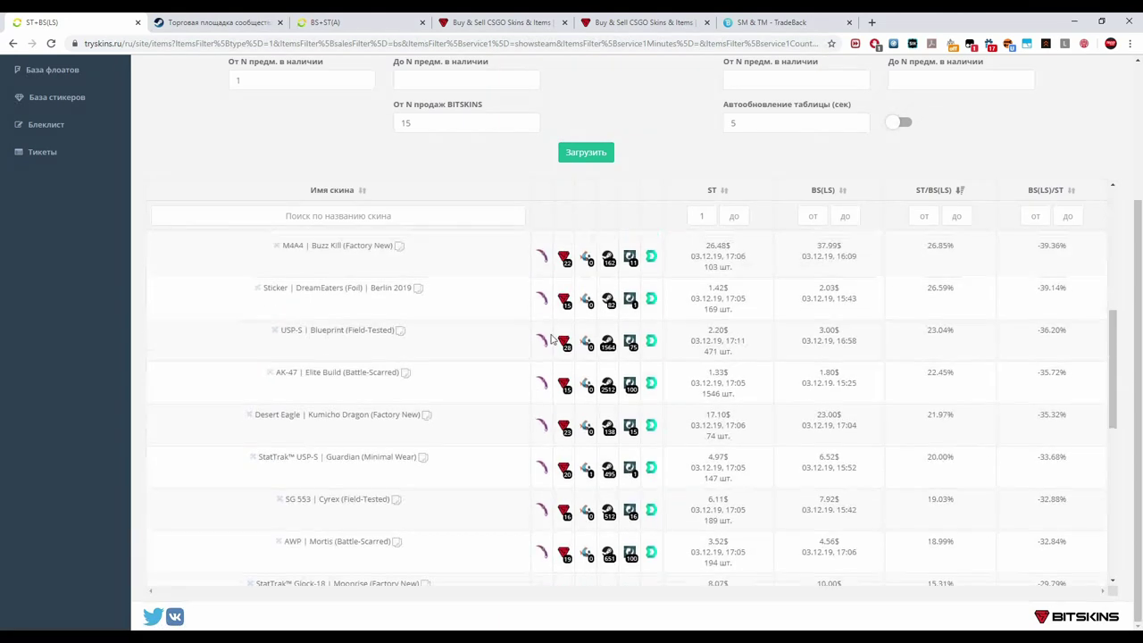
pyautogui.moveTo(601, 354)
pyautogui.scroll(5, 602, 354)
pyautogui.scroll(2, 528, 364)
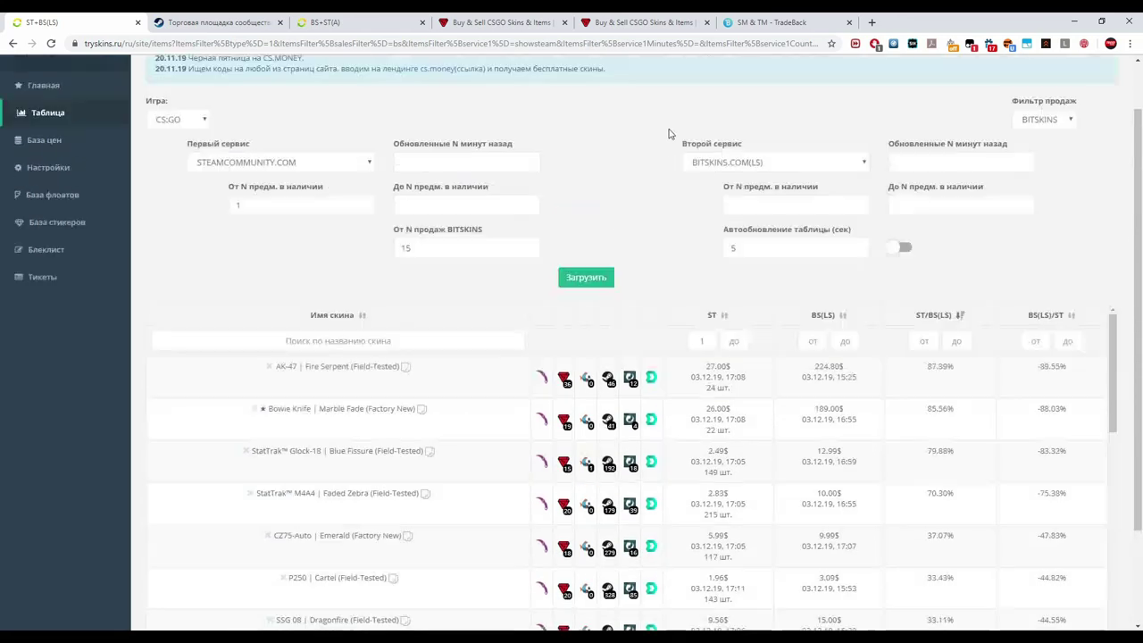
# Look through the marketplaces and exchangers offered for the first and second service, keeping STEAMCOMMUNITY.COM and BITSKINS.COM(LS) selected
pyautogui.click(769, 215)
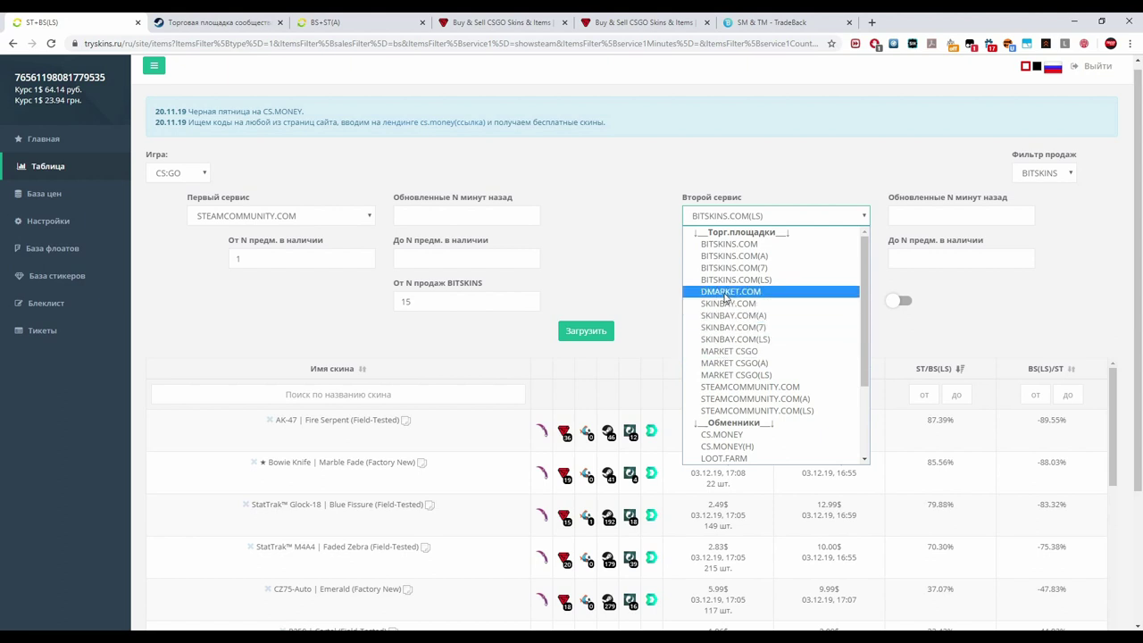
pyautogui.scroll(-3, 748, 314)
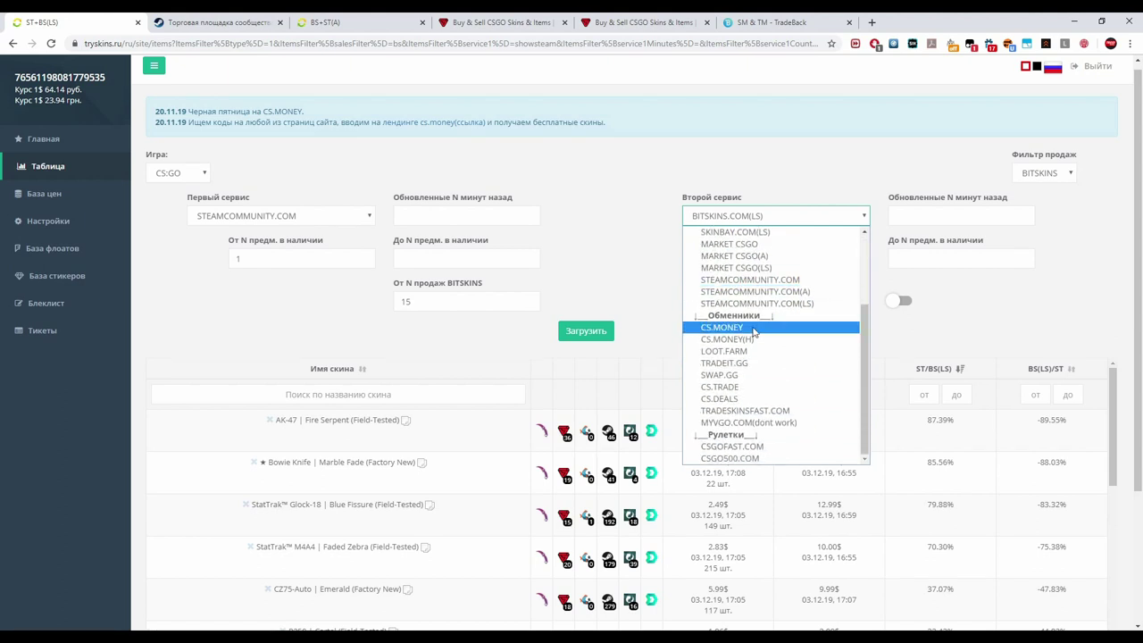
pyautogui.click(602, 239)
pyautogui.click(746, 218)
pyautogui.click(622, 254)
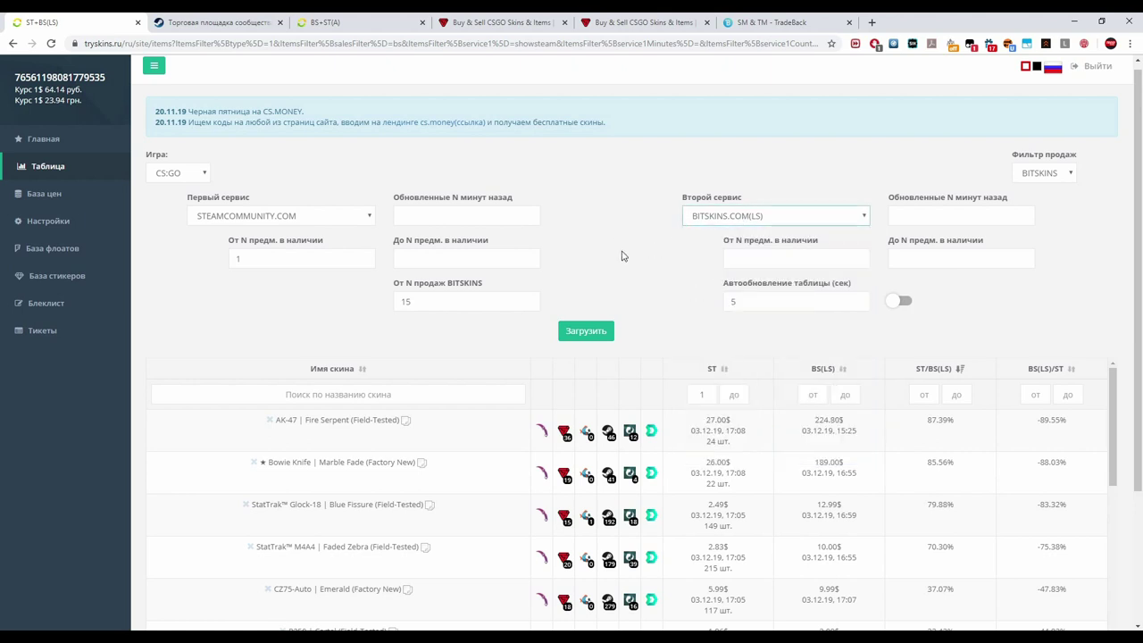
pyautogui.click(754, 219)
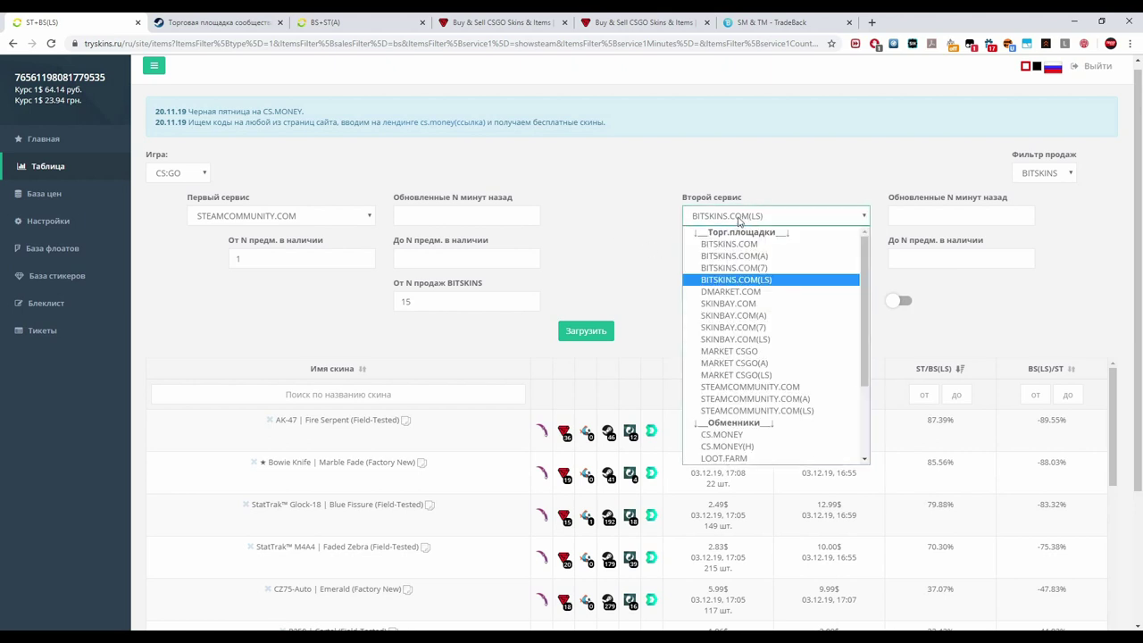
pyautogui.click(337, 215)
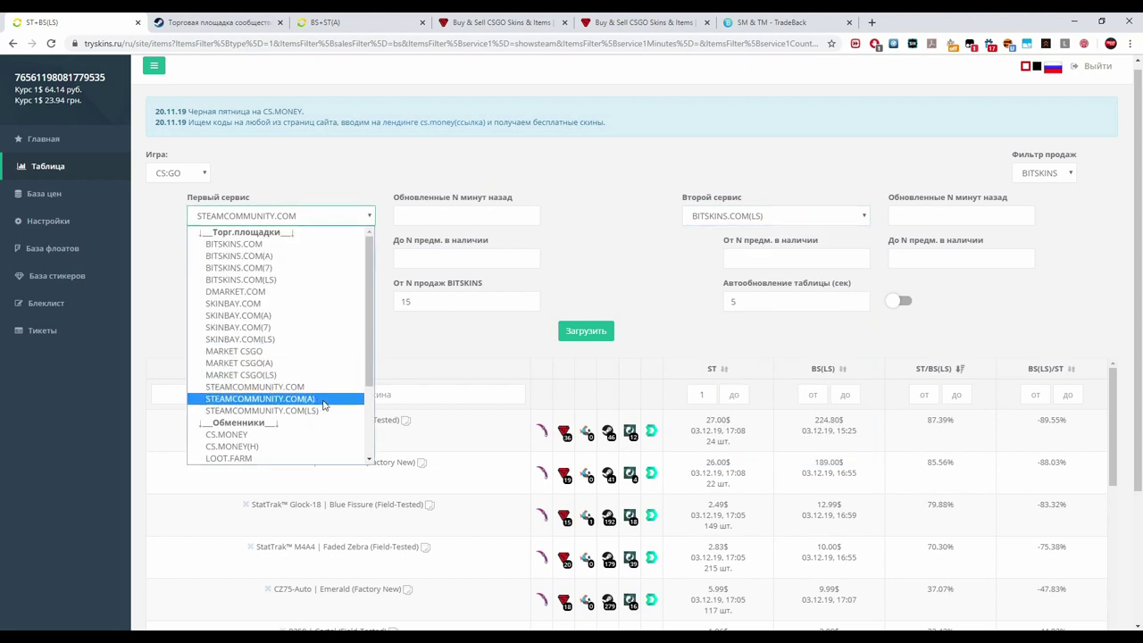
pyautogui.click(461, 355)
pyautogui.doubleClick(458, 296)
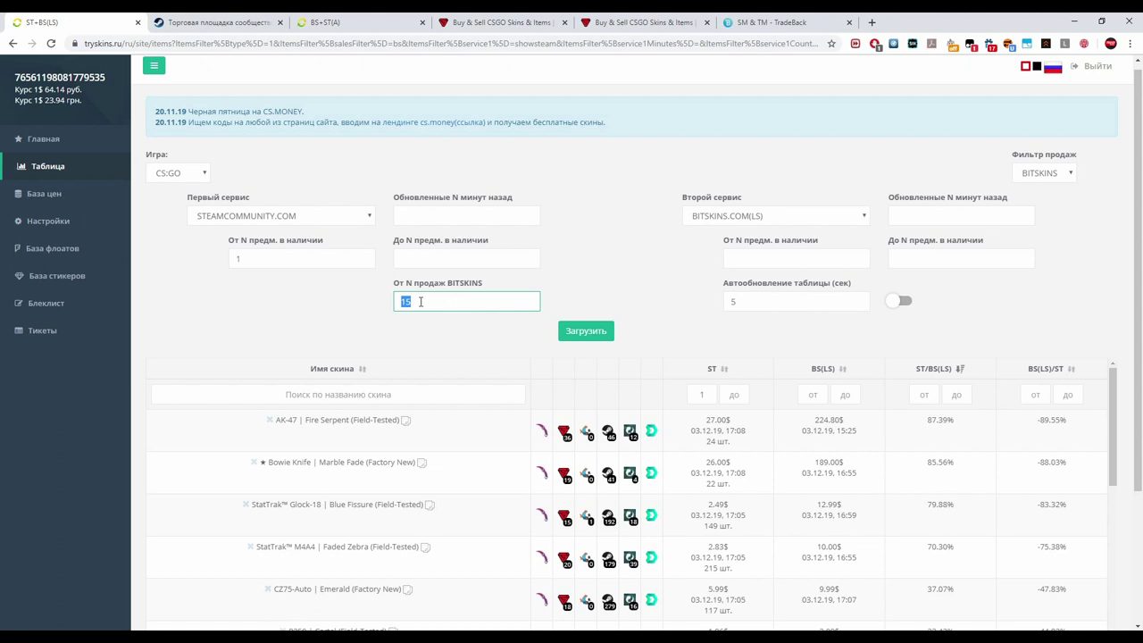
pyautogui.click(758, 219)
pyautogui.scroll(-3, 750, 347)
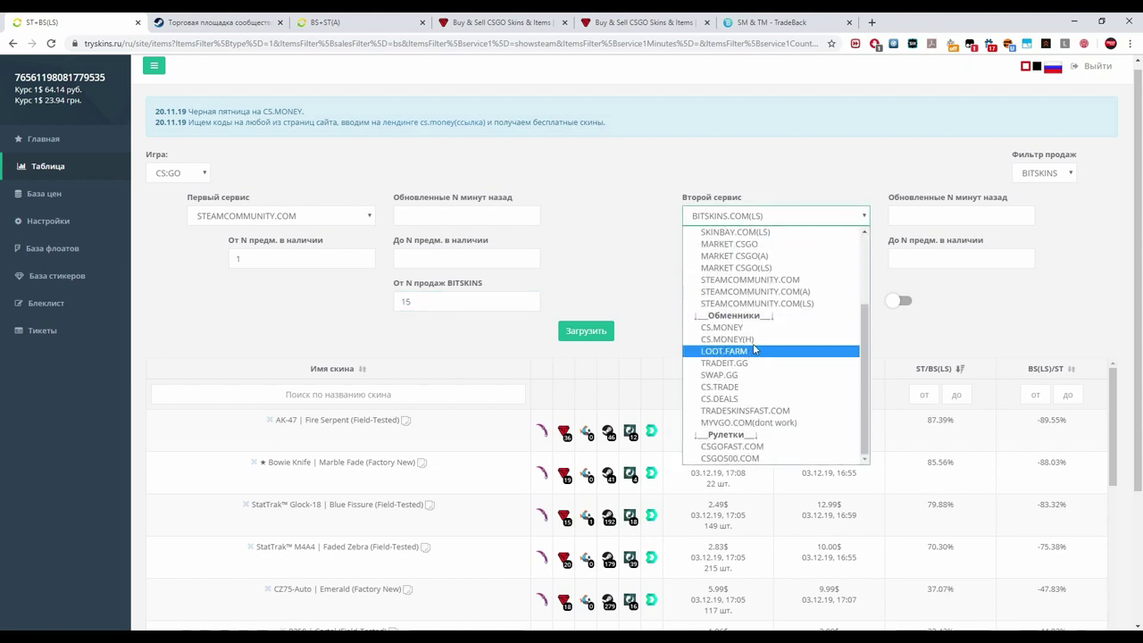
pyautogui.click(660, 241)
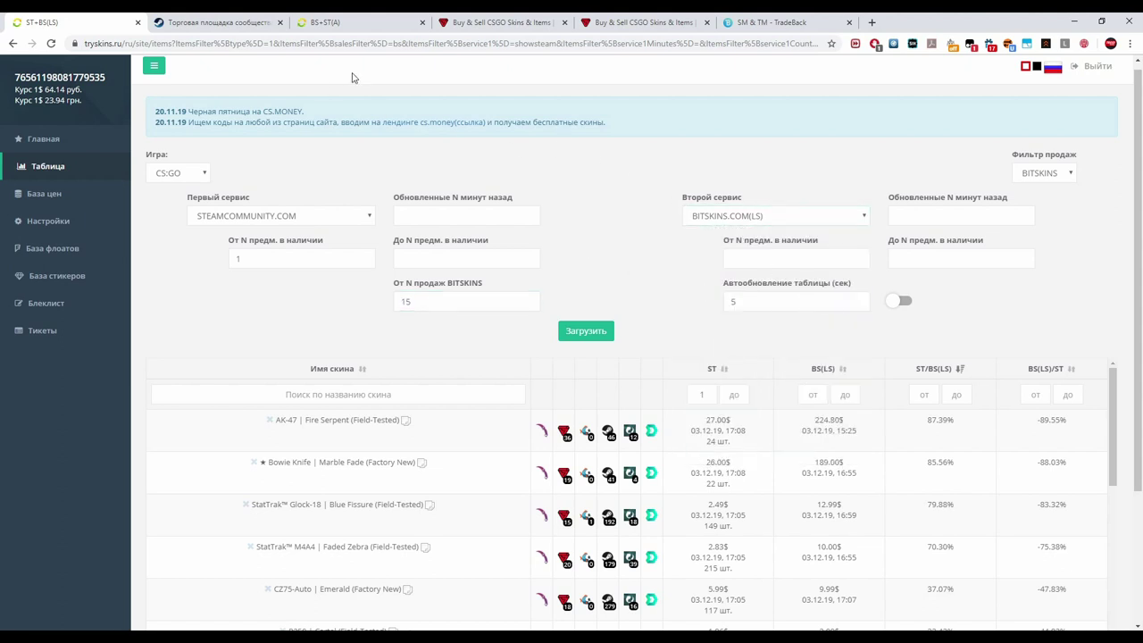
# Switch to the TradeBack price comparison page and reload it
pyautogui.click(783, 24)
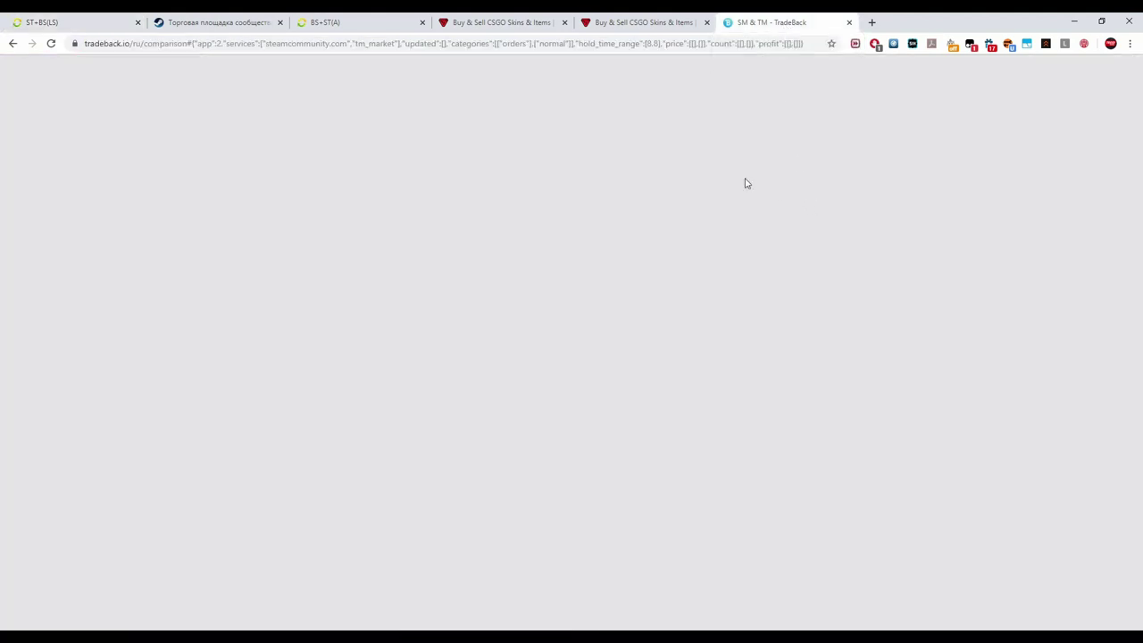
pyautogui.click(52, 43)
pyautogui.click(89, 22)
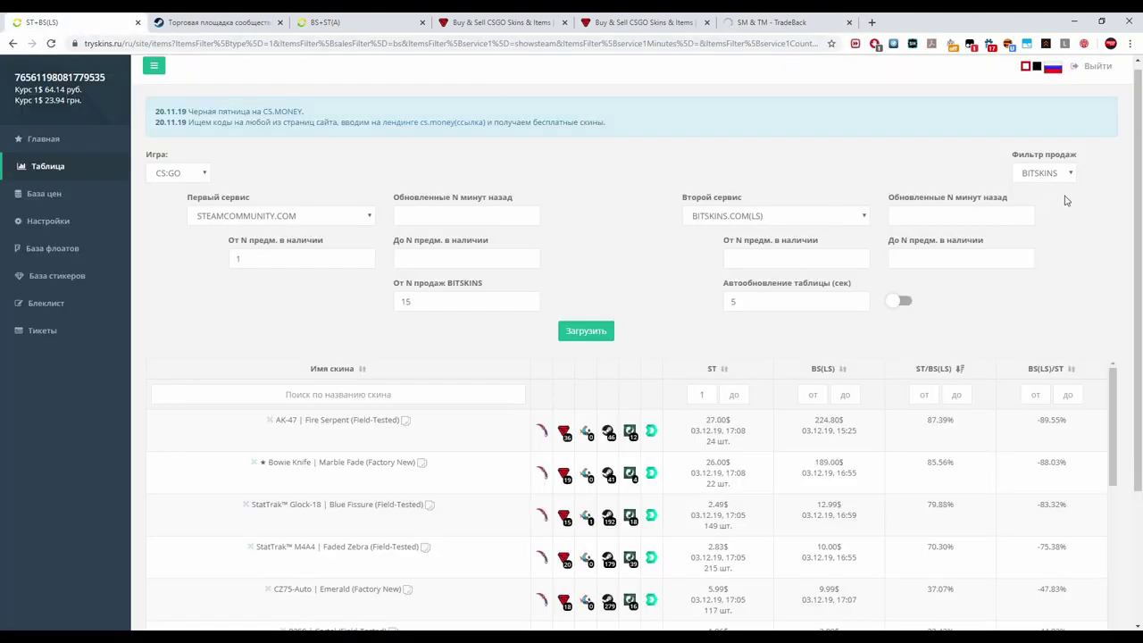
pyautogui.click(777, 24)
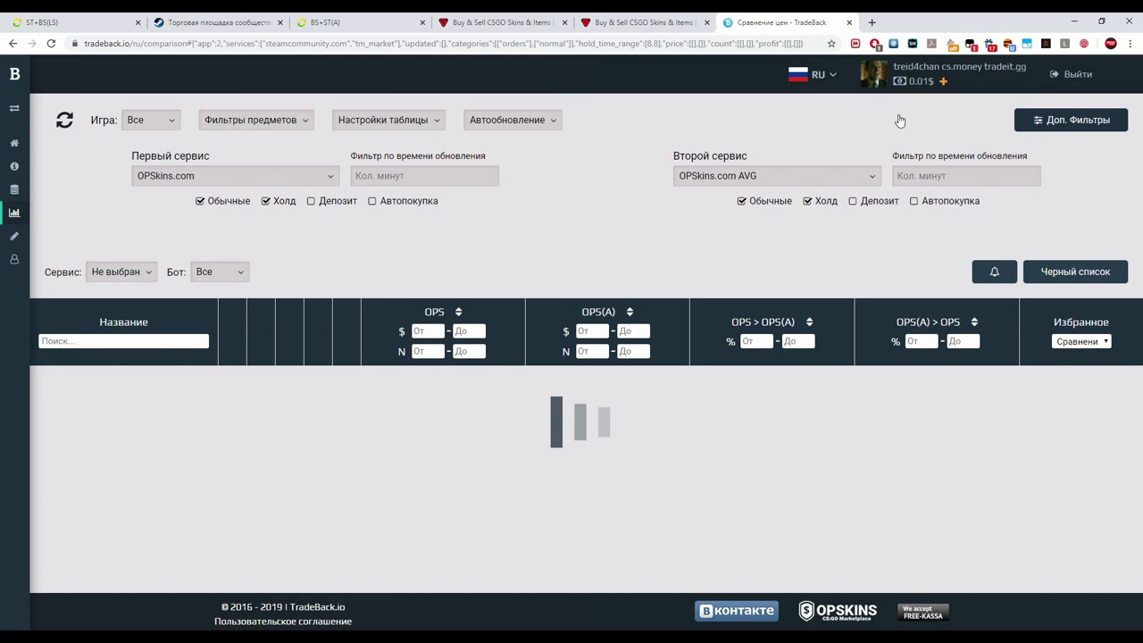
# Set the additional weekly sales filters to at least 11 sales for TM Market and 55 for SteamCommunity.com
pyautogui.click(1042, 130)
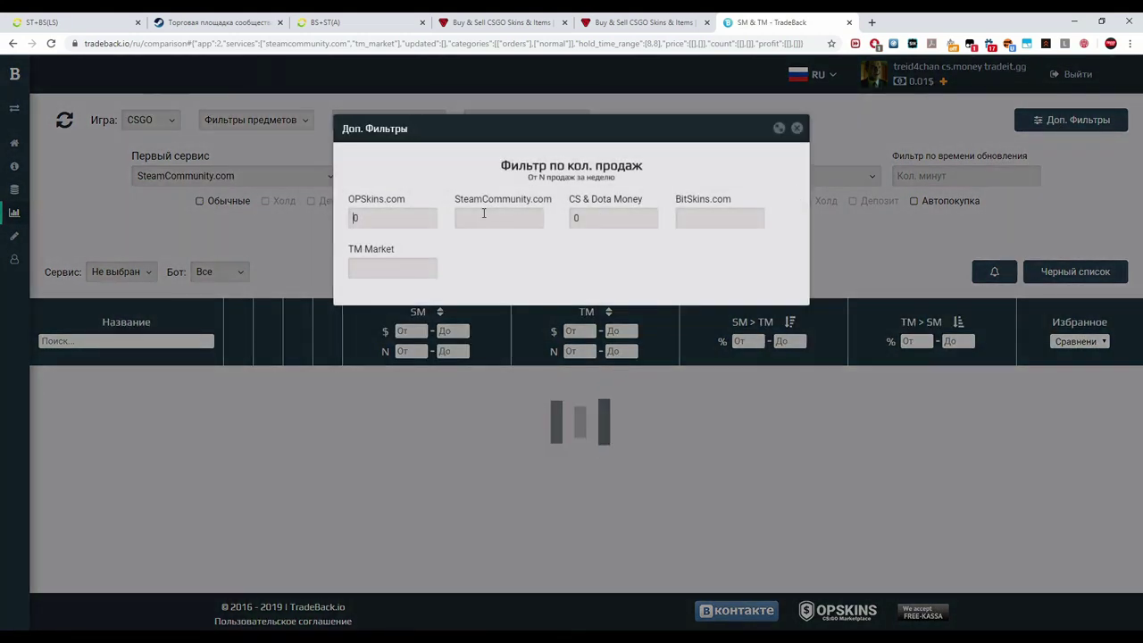
pyautogui.press('Tab')
pyautogui.write('11')
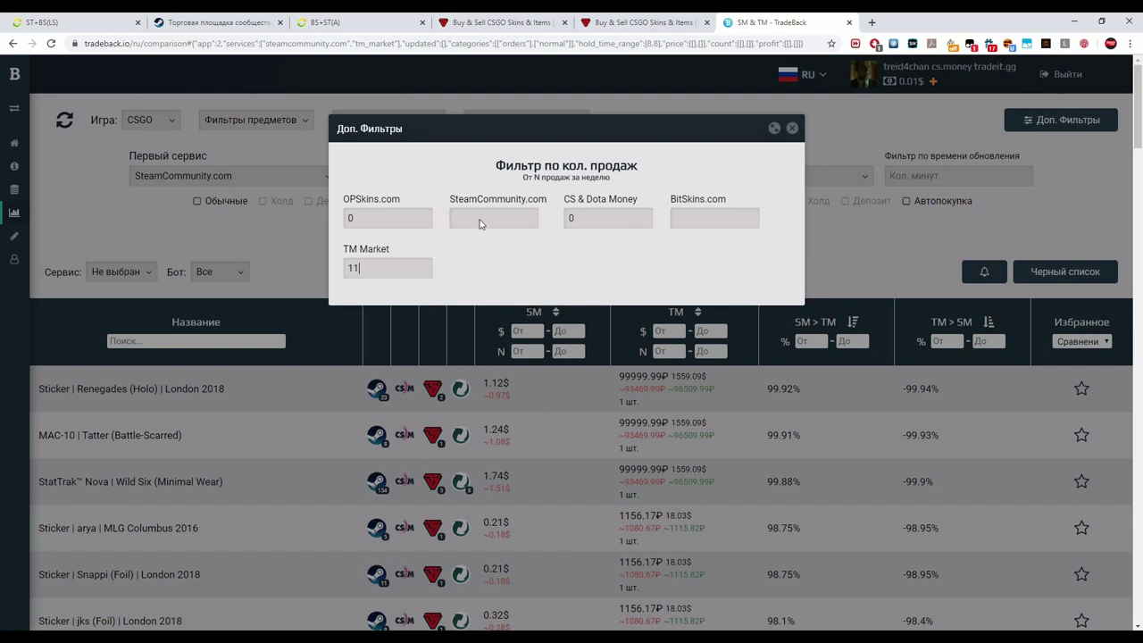
pyautogui.click(481, 224)
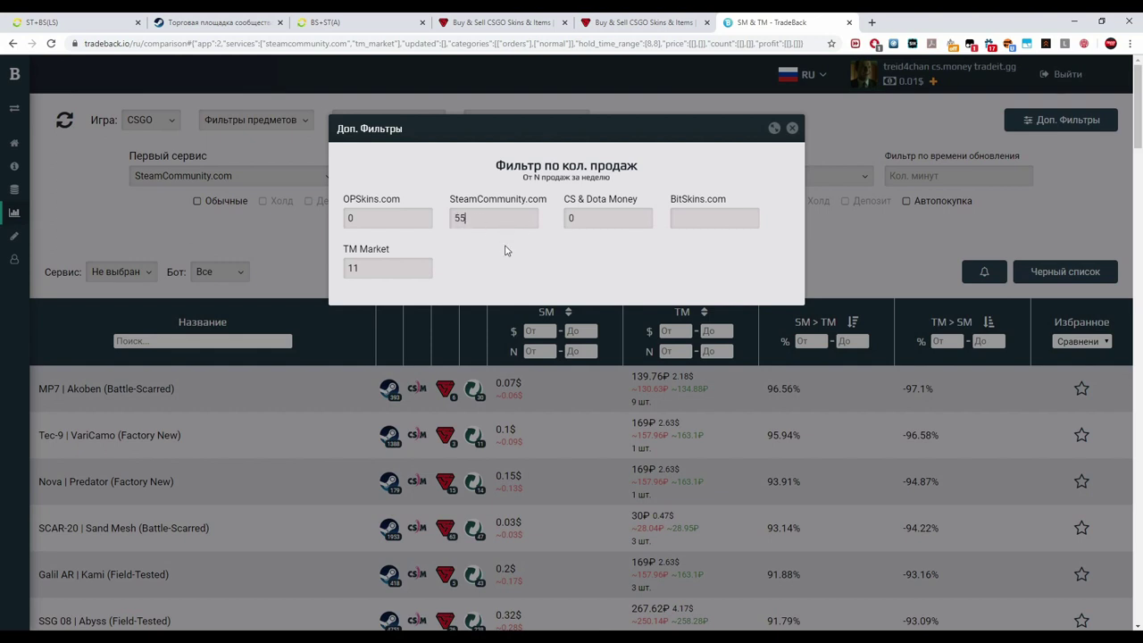
pyautogui.click(378, 269)
pyautogui.click(498, 222)
pyautogui.click(792, 128)
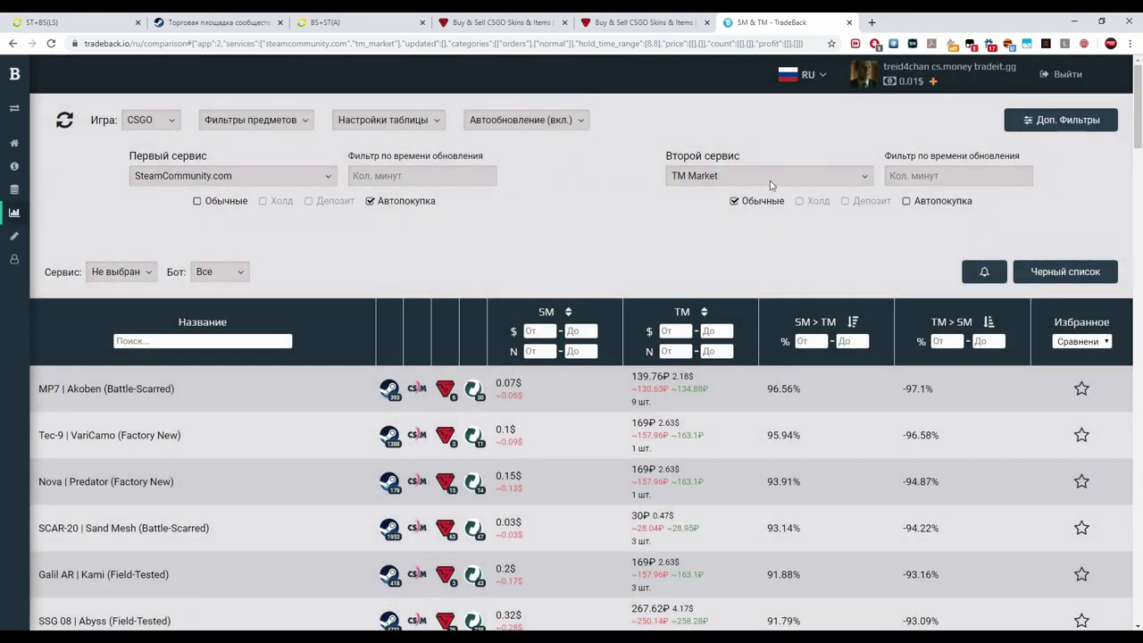
# Switch the second service to autobuy prices (Автопокупка) and change it from TM Market to BitSkins.com
pyautogui.click(769, 181)
pyautogui.click(597, 224)
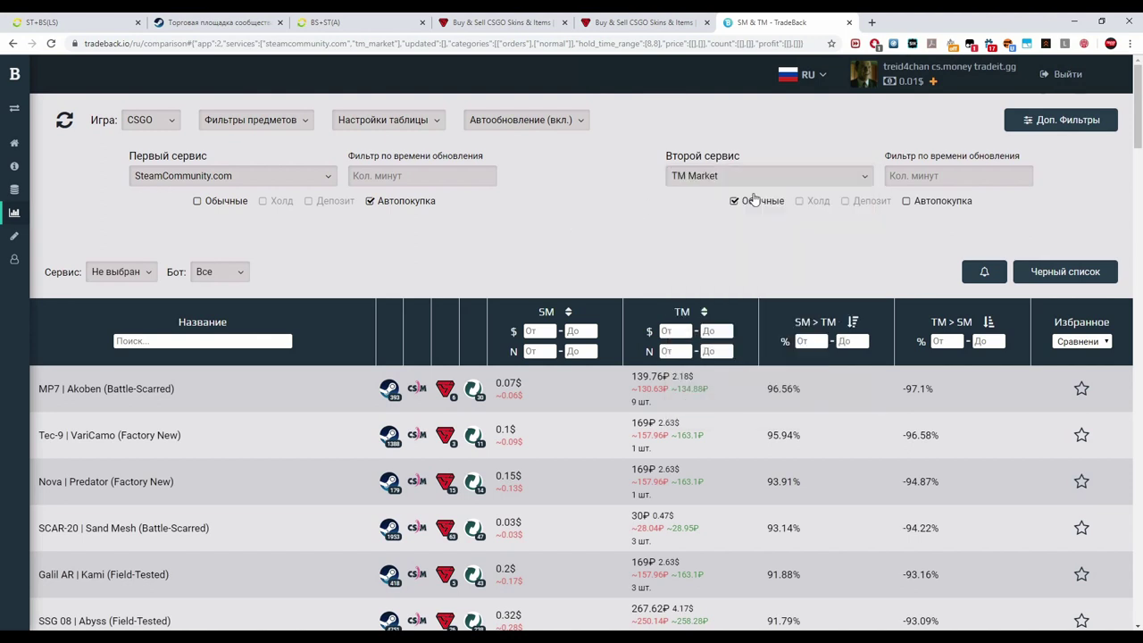
pyautogui.click(909, 203)
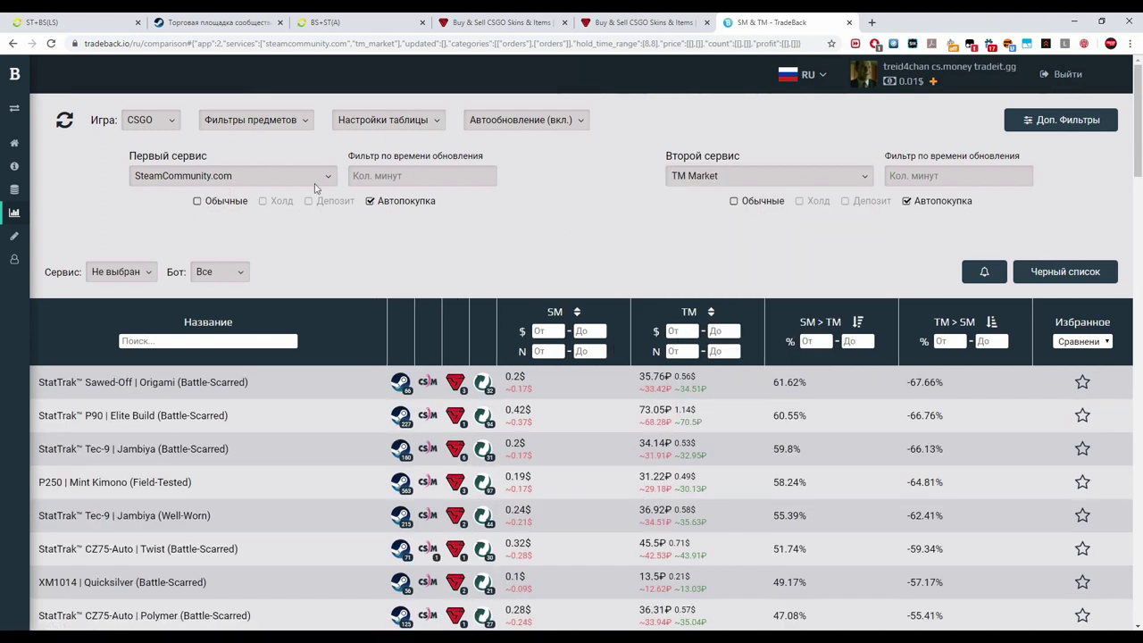
pyautogui.click(763, 177)
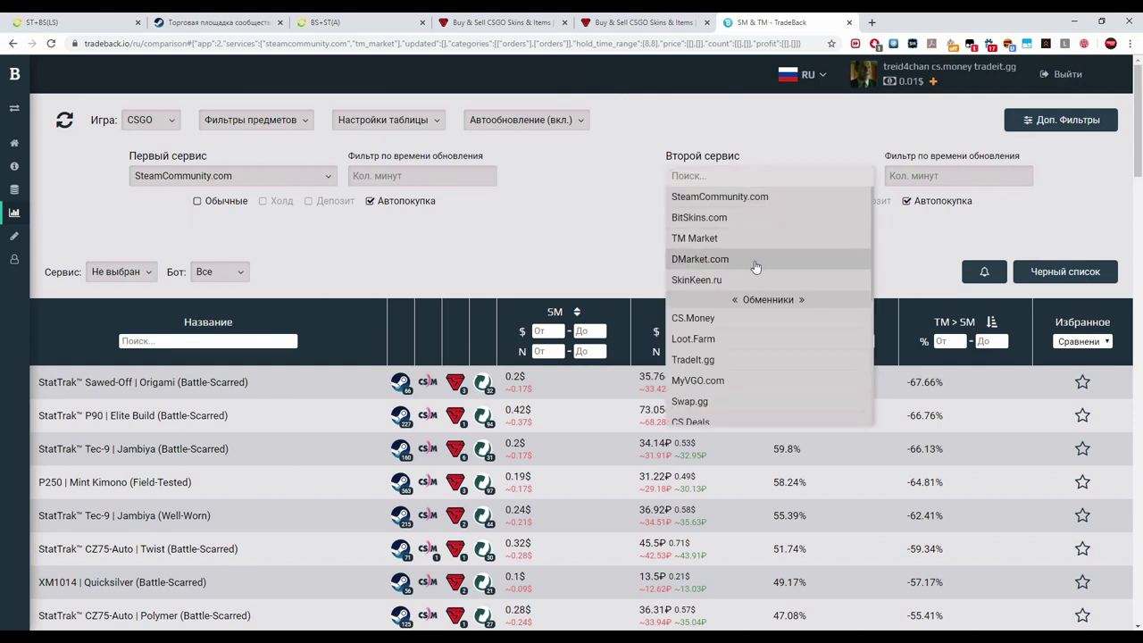
pyautogui.click(753, 217)
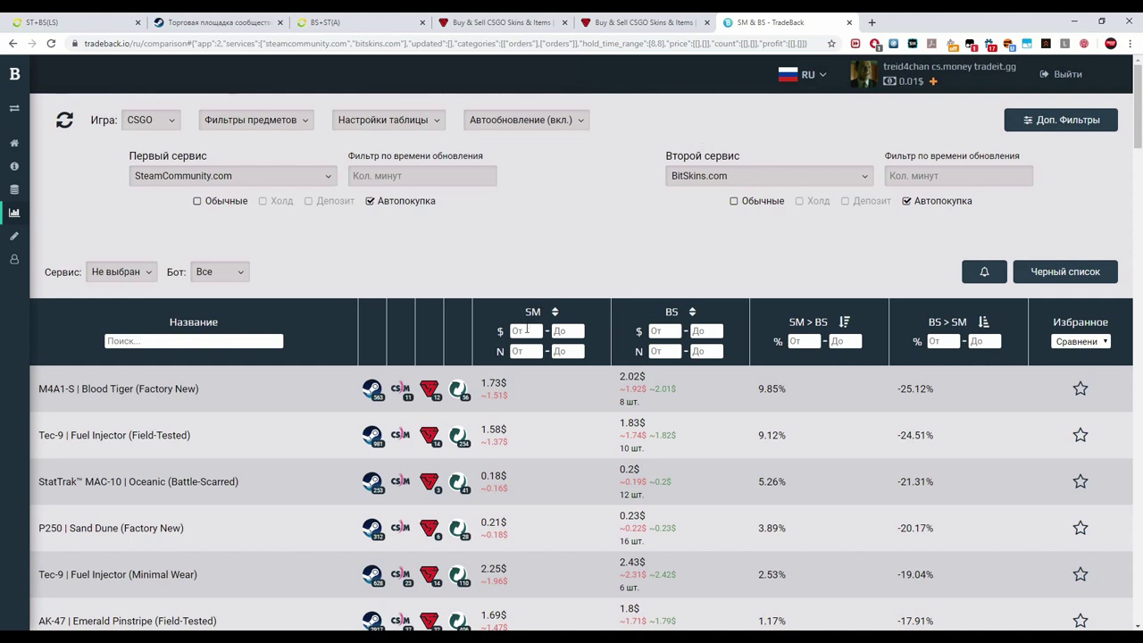
# Look through the services offered as second service and review the additional sales filters, keeping BitSkins.com selected
pyautogui.click(729, 176)
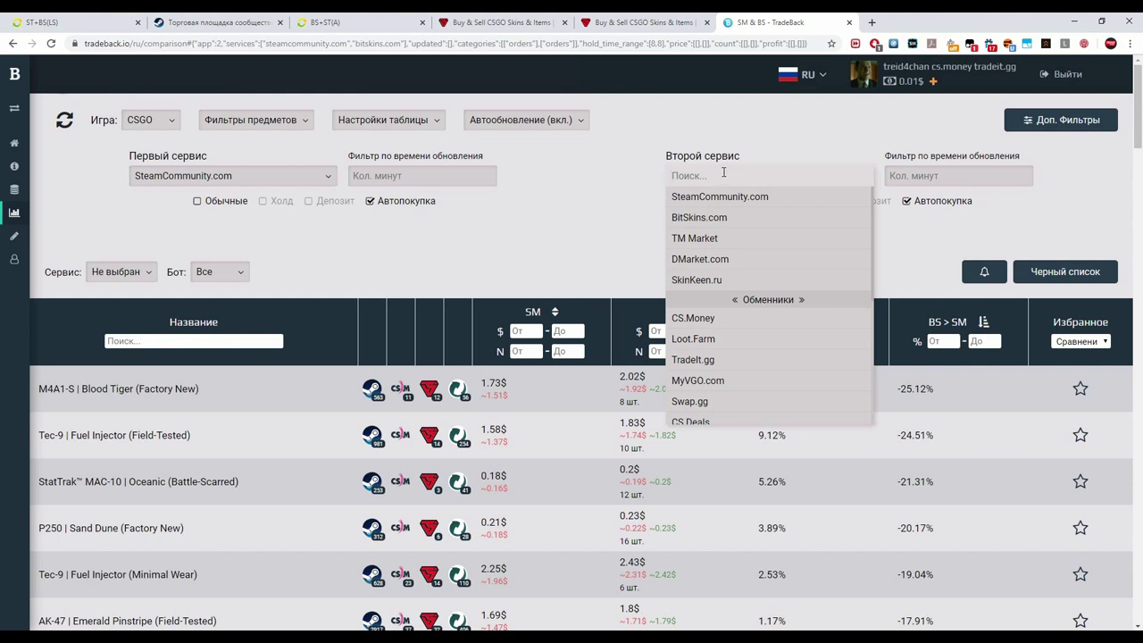
pyautogui.click(652, 206)
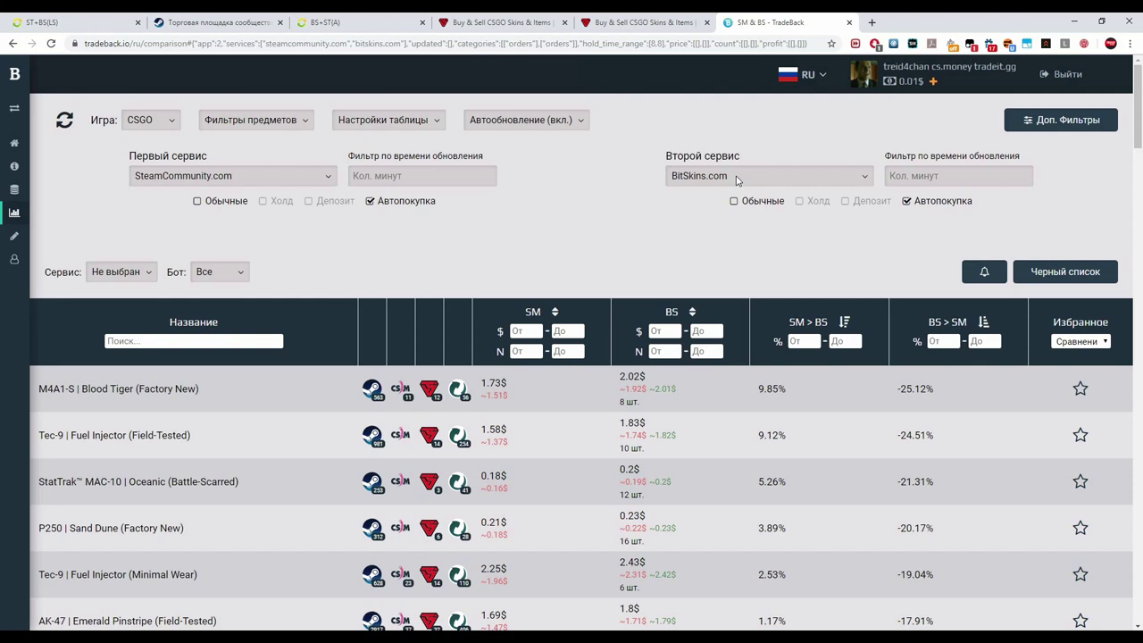
pyautogui.click(736, 176)
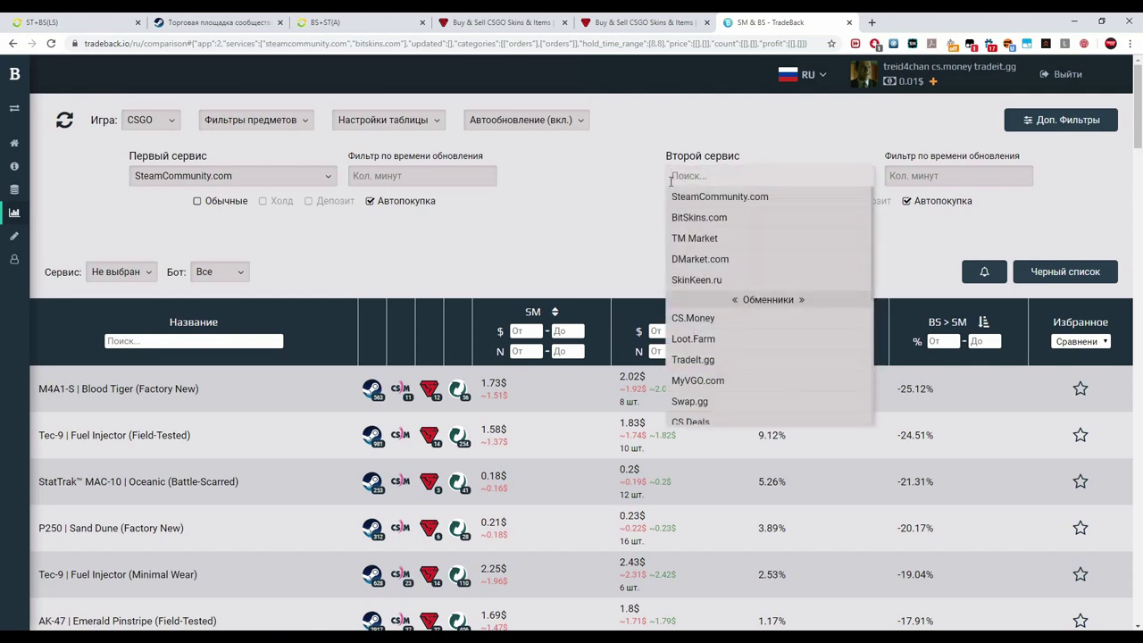
pyautogui.click(584, 189)
pyautogui.click(1027, 125)
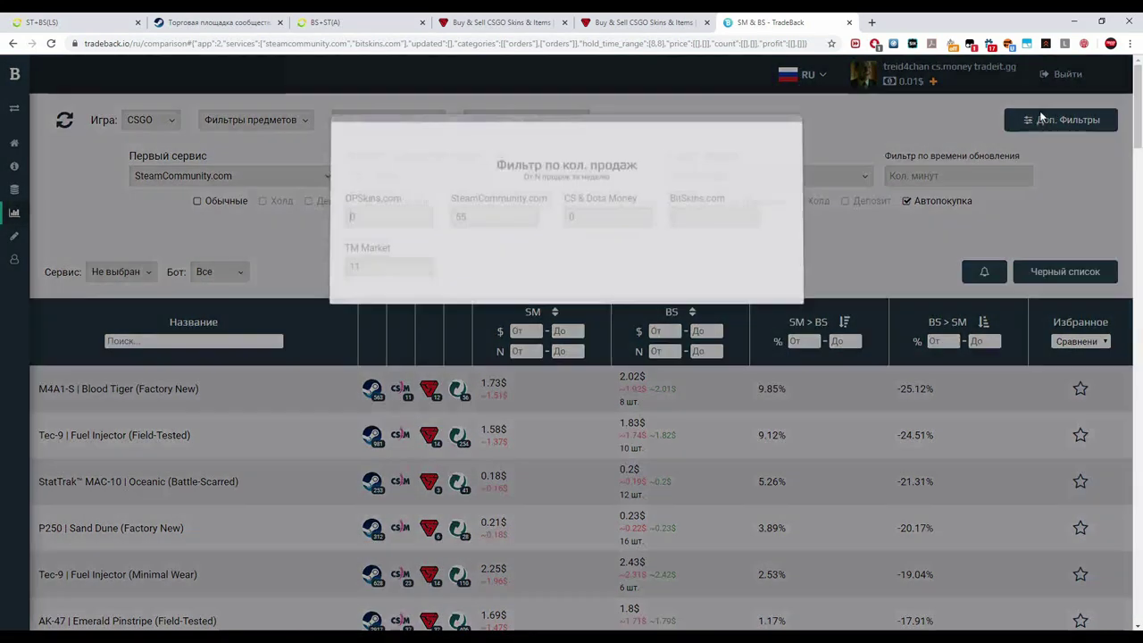
pyautogui.click(841, 252)
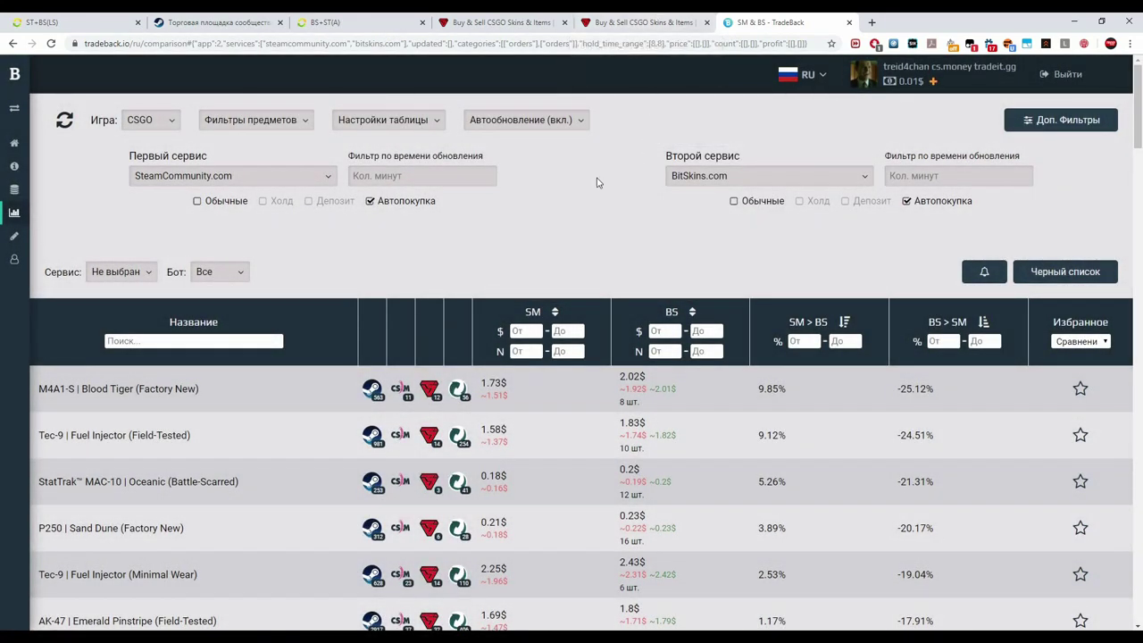
pyautogui.click(695, 177)
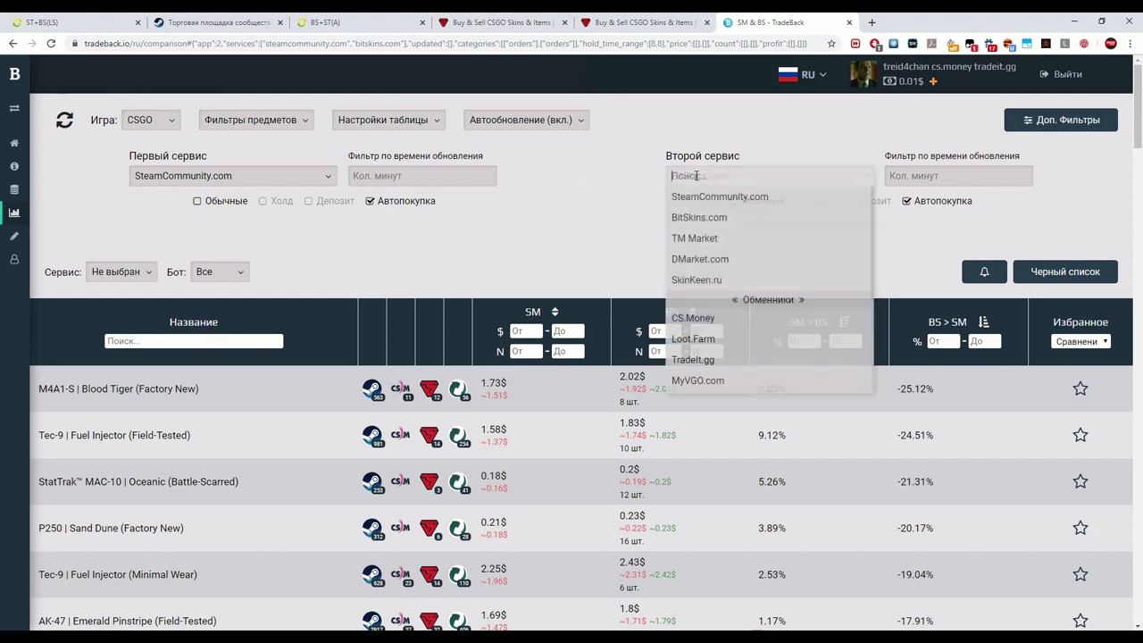
pyautogui.click(776, 224)
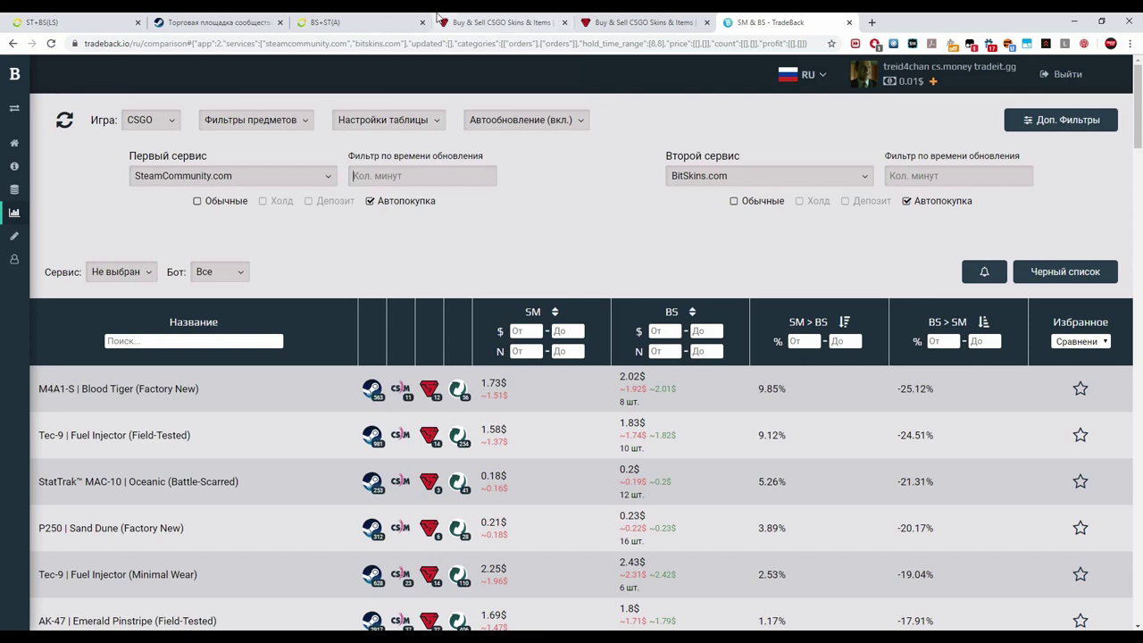
# Compare the prices of the first two SG 553 | Pulse (Field-Tested) offers on BitSkins and glance at the BS+ST(A) table
pyautogui.hotkey('ctrl', '3')
pyautogui.hotkey('ctrl', 'Tab')
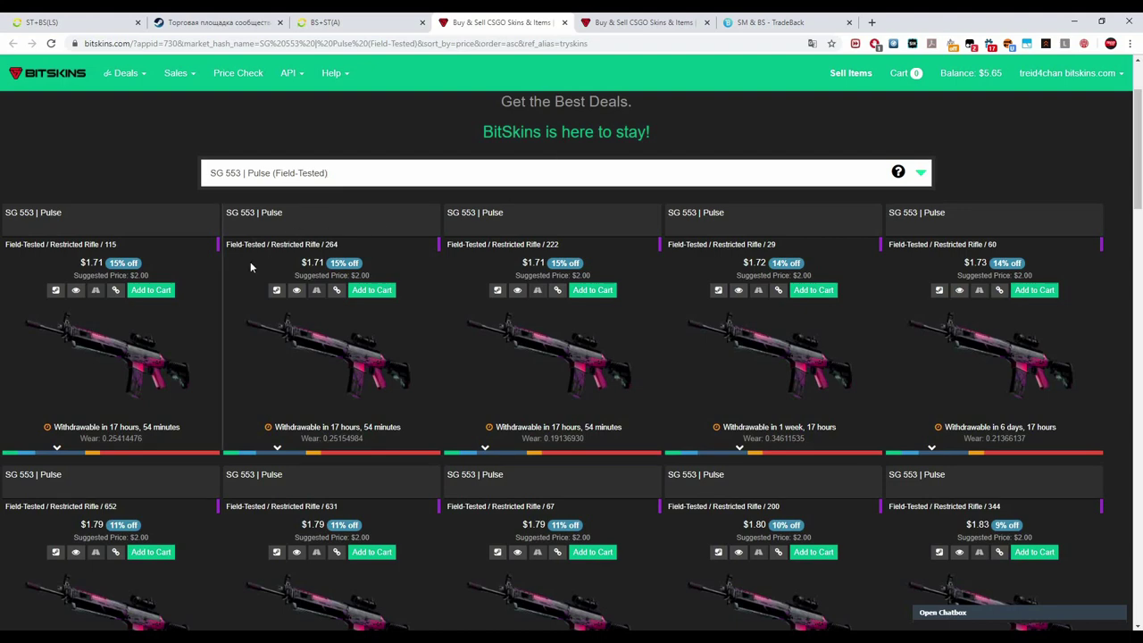
pyautogui.moveTo(107, 264); pyautogui.dragTo(80, 265)
pyautogui.moveTo(302, 264); pyautogui.dragTo(327, 263)
pyautogui.click(350, 263)
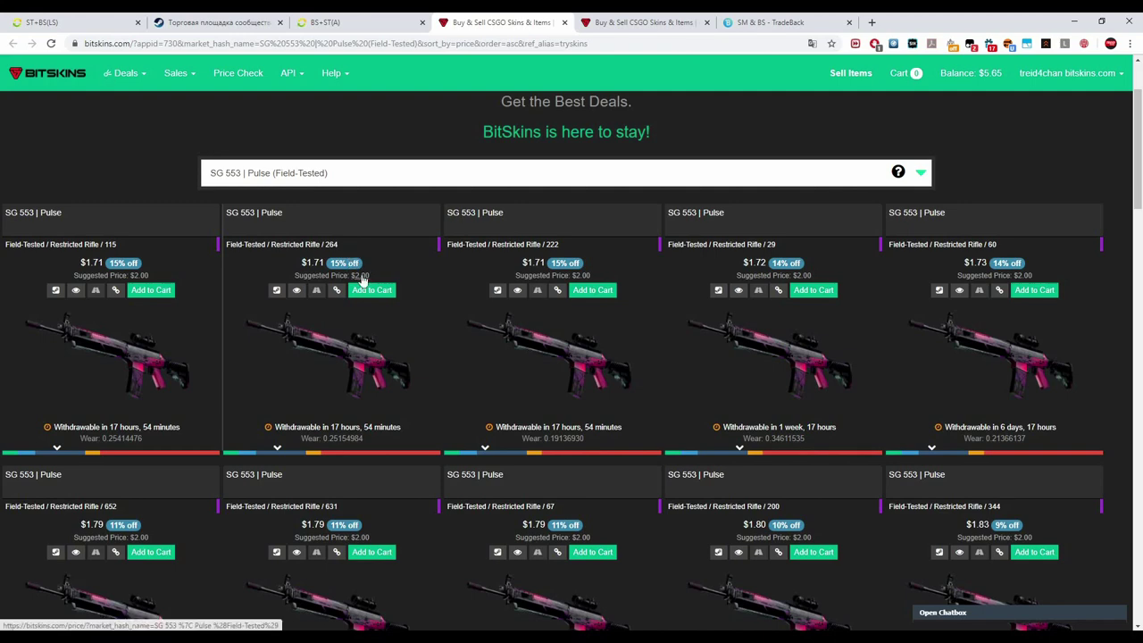
pyautogui.doubleClick(312, 263)
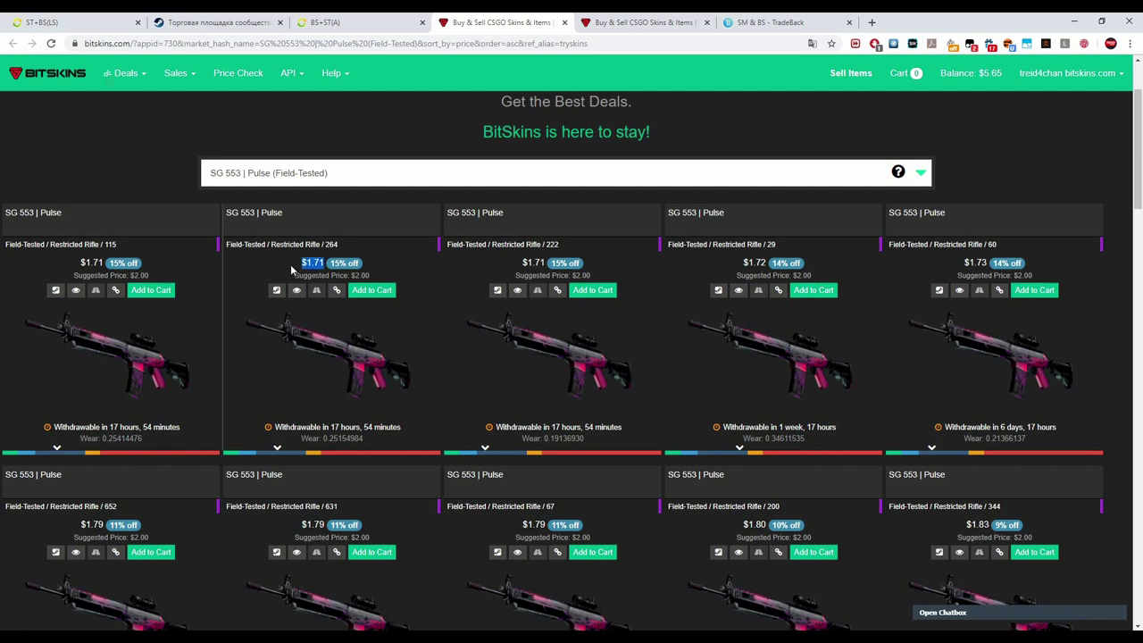
pyautogui.moveTo(105, 263); pyautogui.dragTo(79, 261)
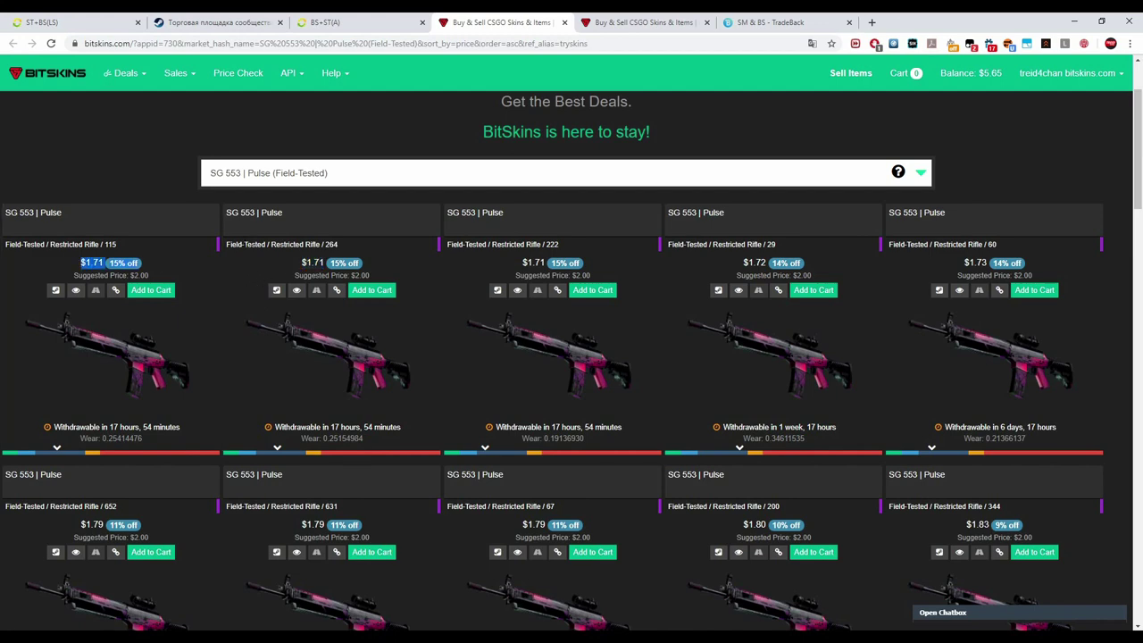
pyautogui.click(362, 130)
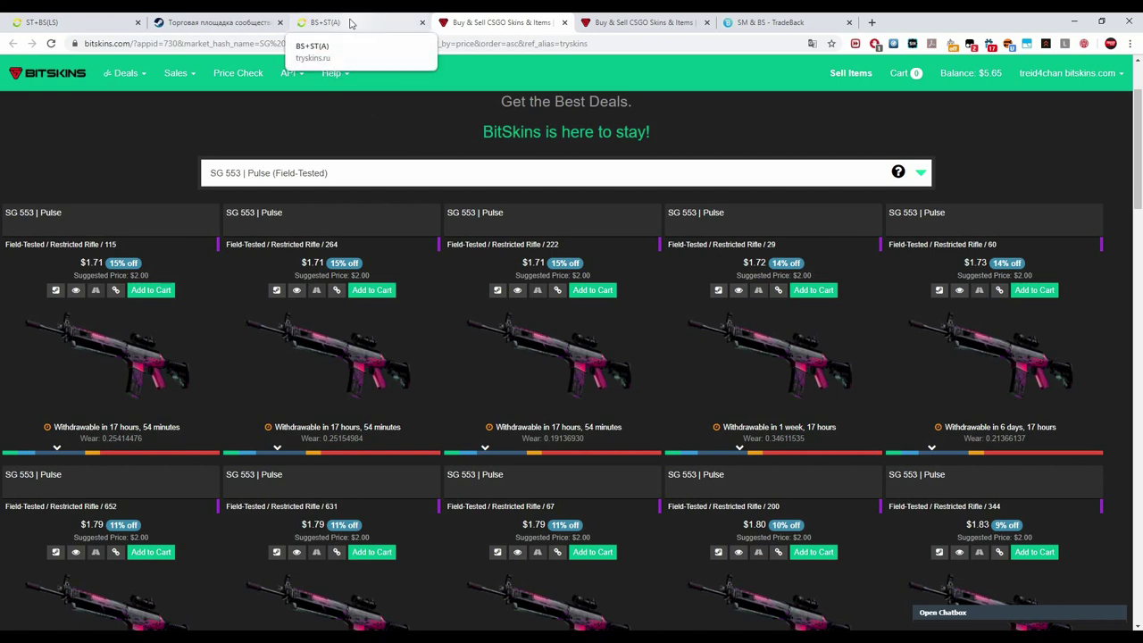
pyautogui.click(368, 24)
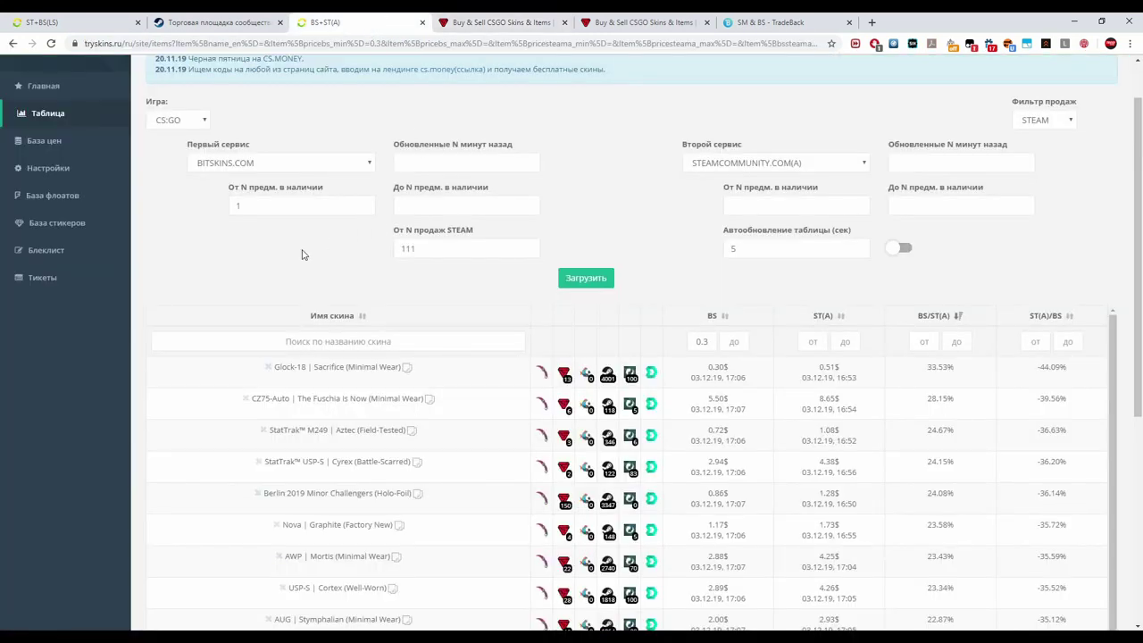
pyautogui.click(487, 23)
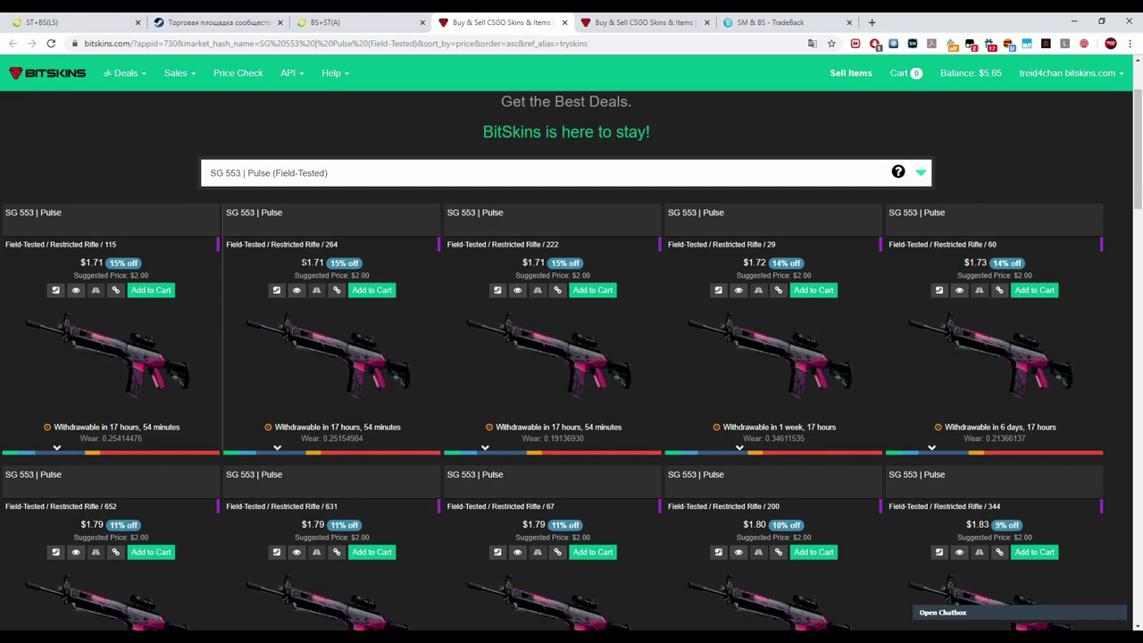
# Return to the TrySkins table, compare STEAMCOMMUNITY.COM with BITSKINS.COM(A) and set the minimum ST price to 1
pyautogui.click(357, 21)
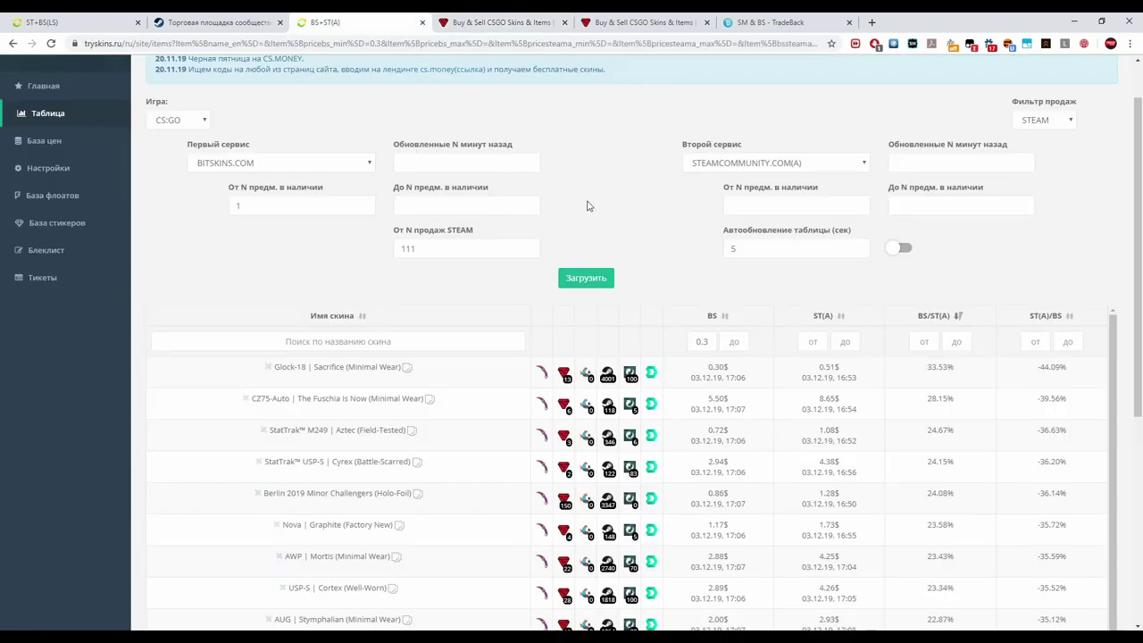
pyautogui.scroll(1, 560, 232)
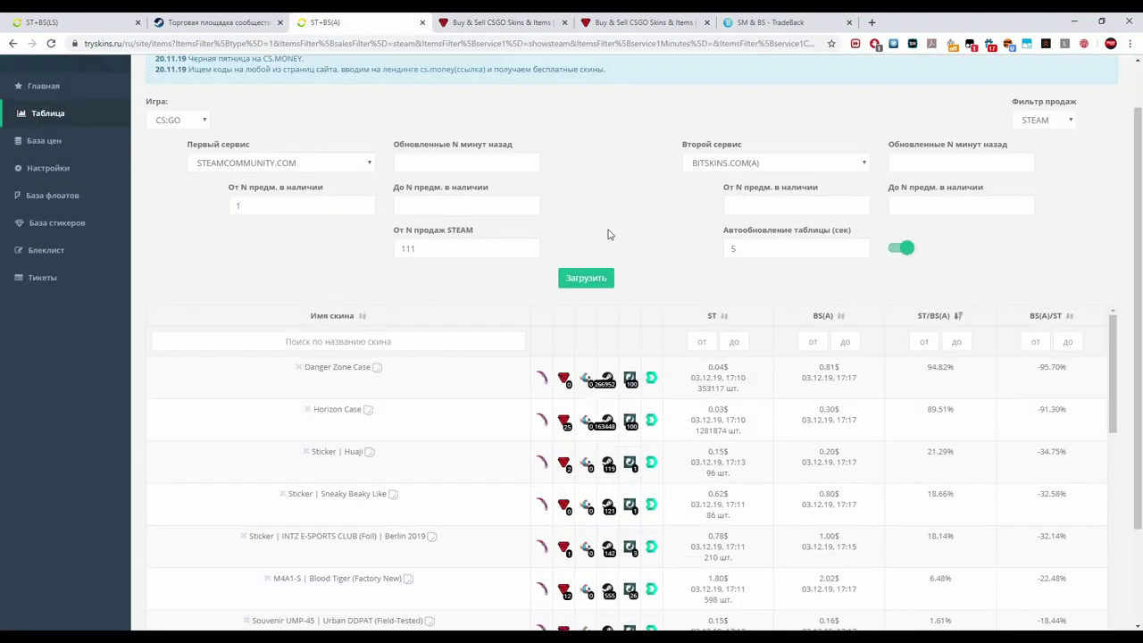
pyautogui.click(705, 342)
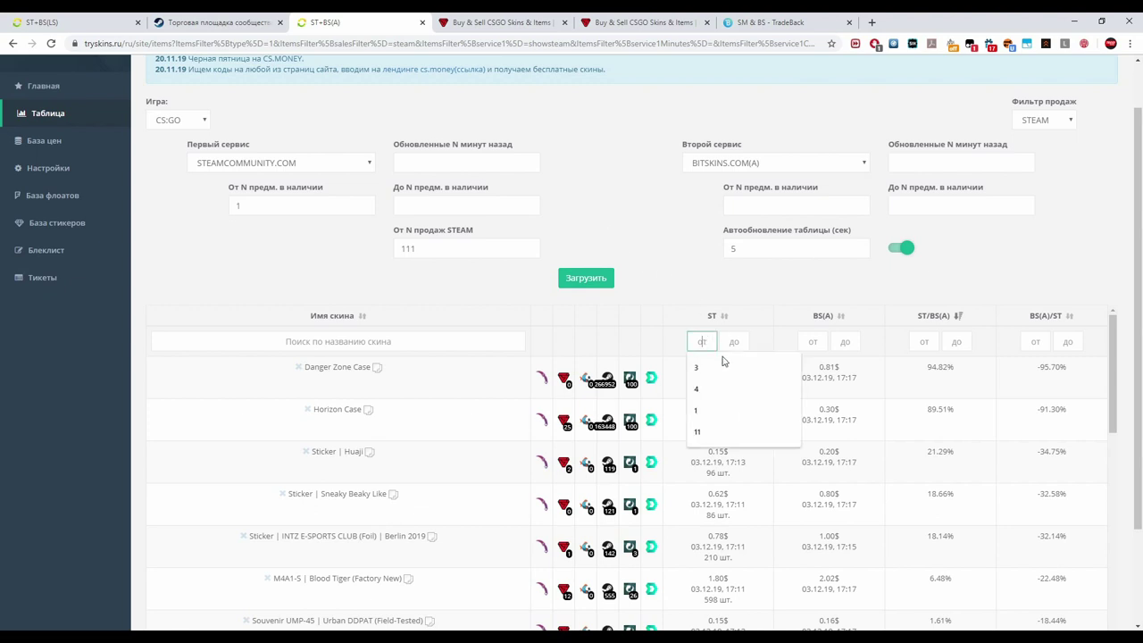
pyautogui.click(704, 343)
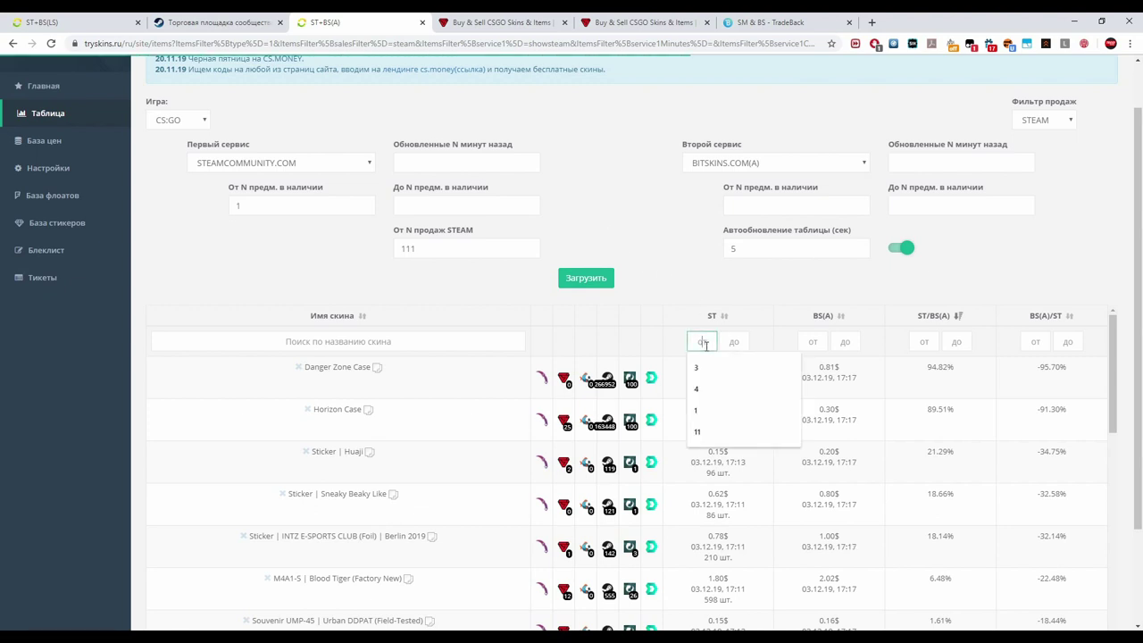
pyautogui.click(707, 412)
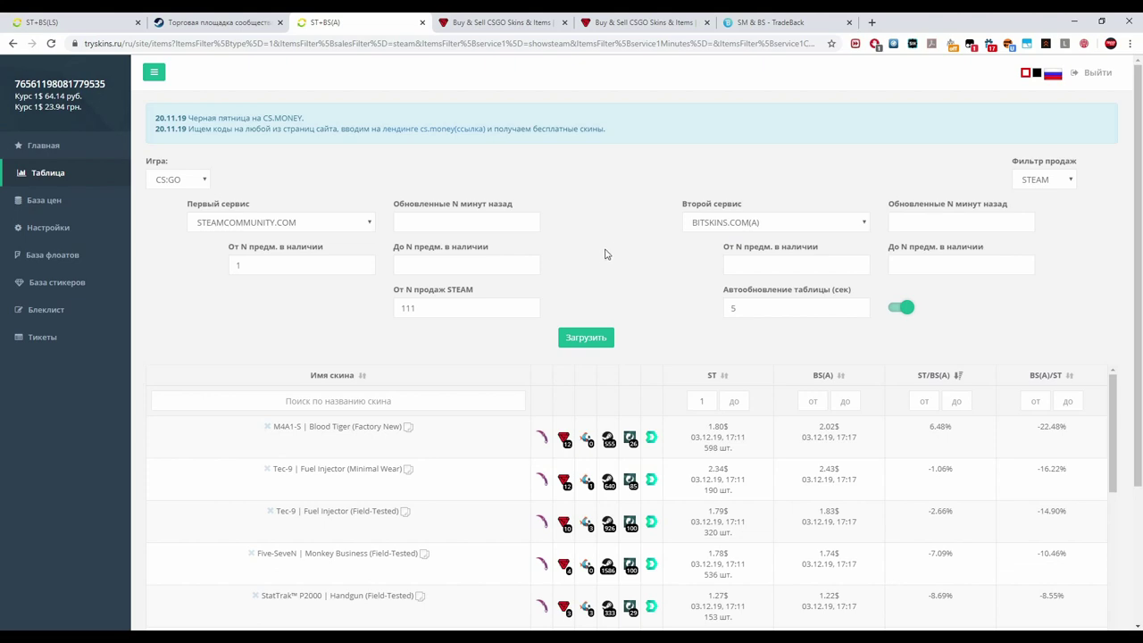
# Check the recent Steam sales of M4A1-S | Blood Tiger (Factory New) and both Tec-9 | Fuel Injector entries
pyautogui.scroll(-2, 611, 263)
pyautogui.moveTo(610, 268)
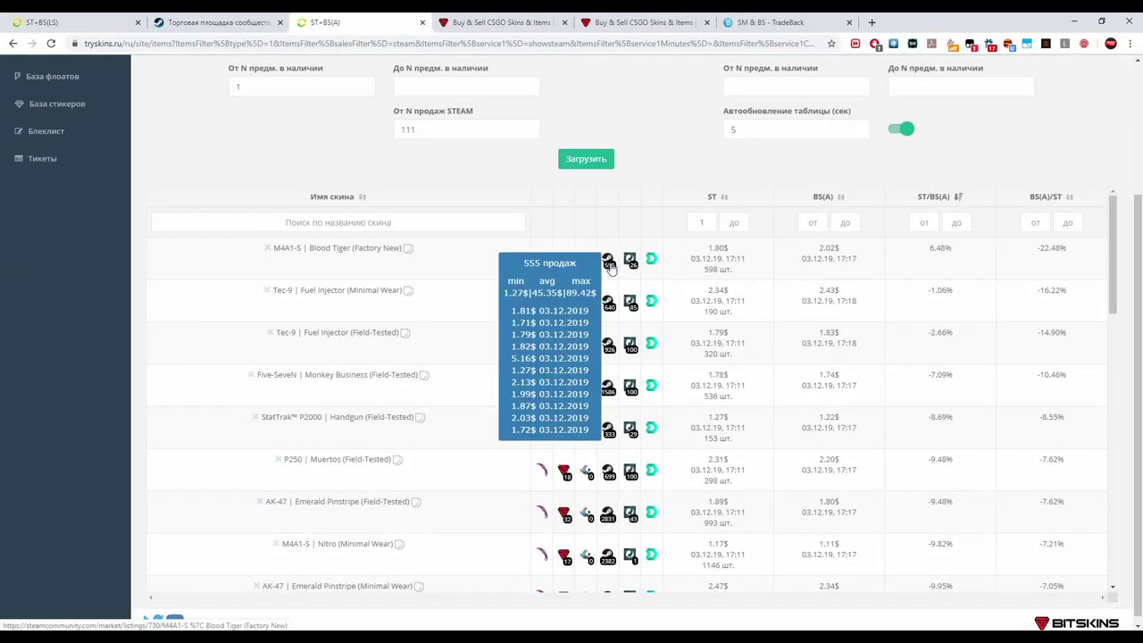
pyautogui.scroll(1, 663, 183)
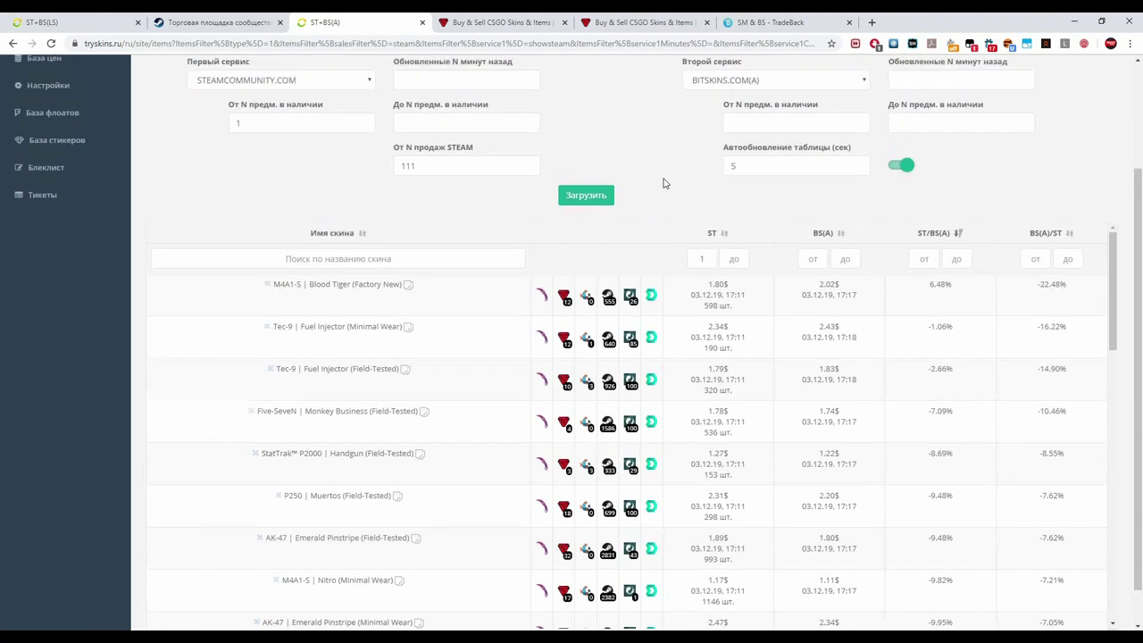
pyautogui.scroll(1, 664, 183)
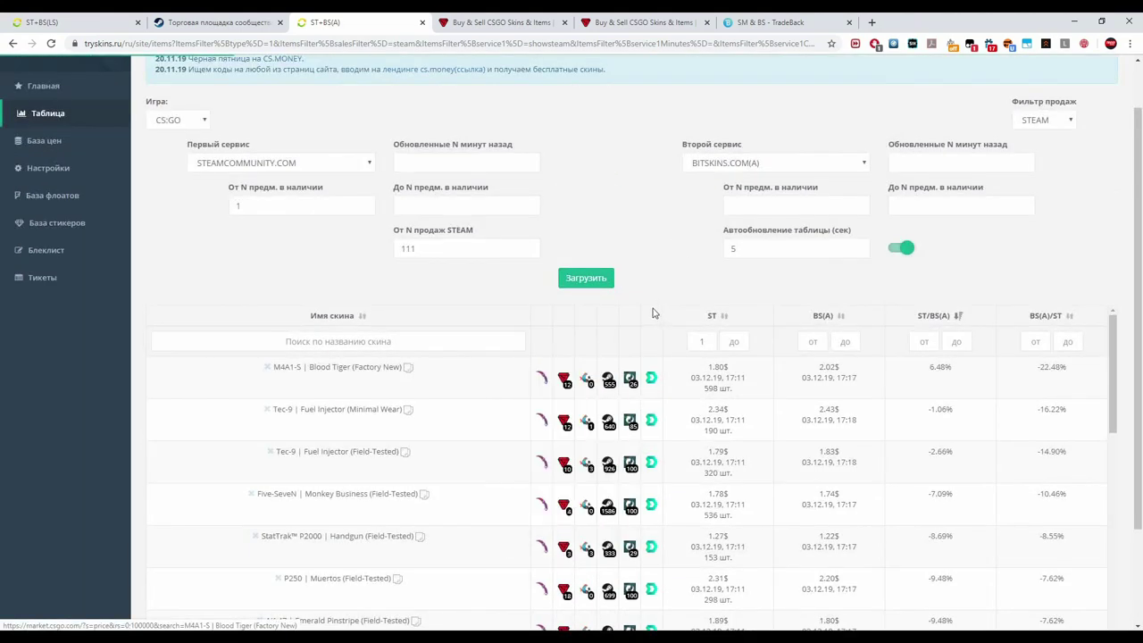
pyautogui.scroll(-1, 527, 343)
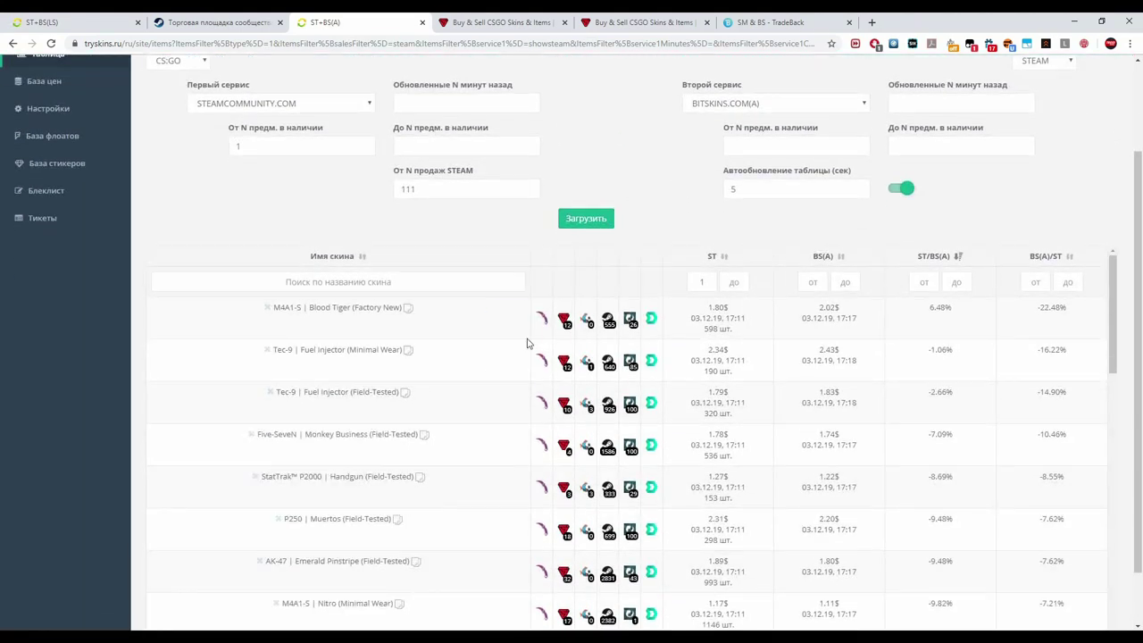
pyautogui.moveTo(607, 366)
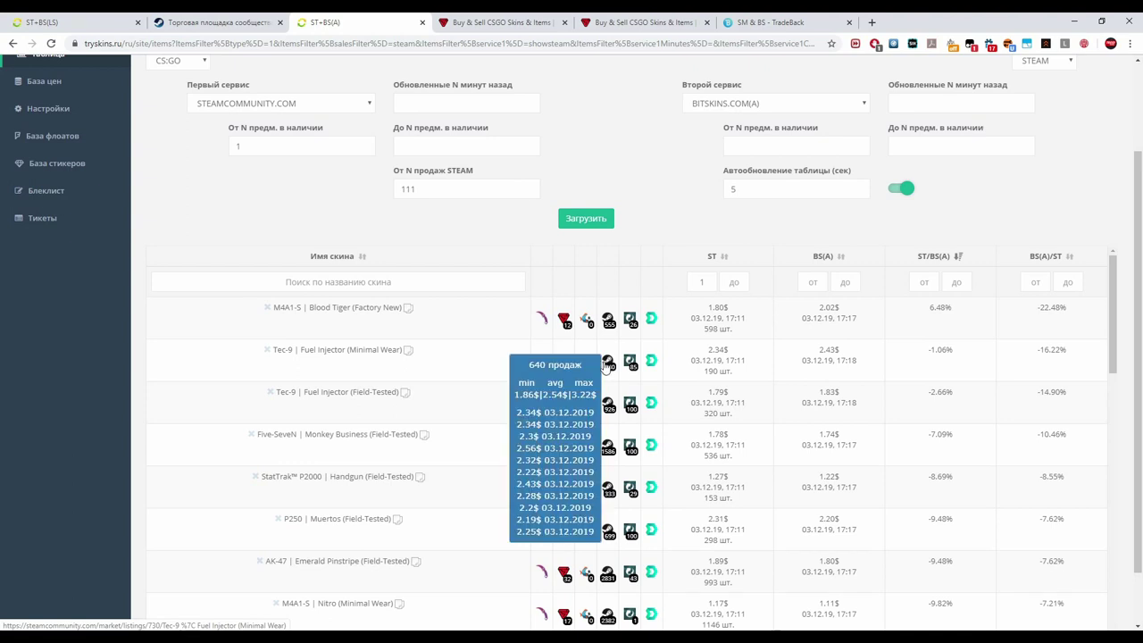
pyautogui.moveTo(606, 406)
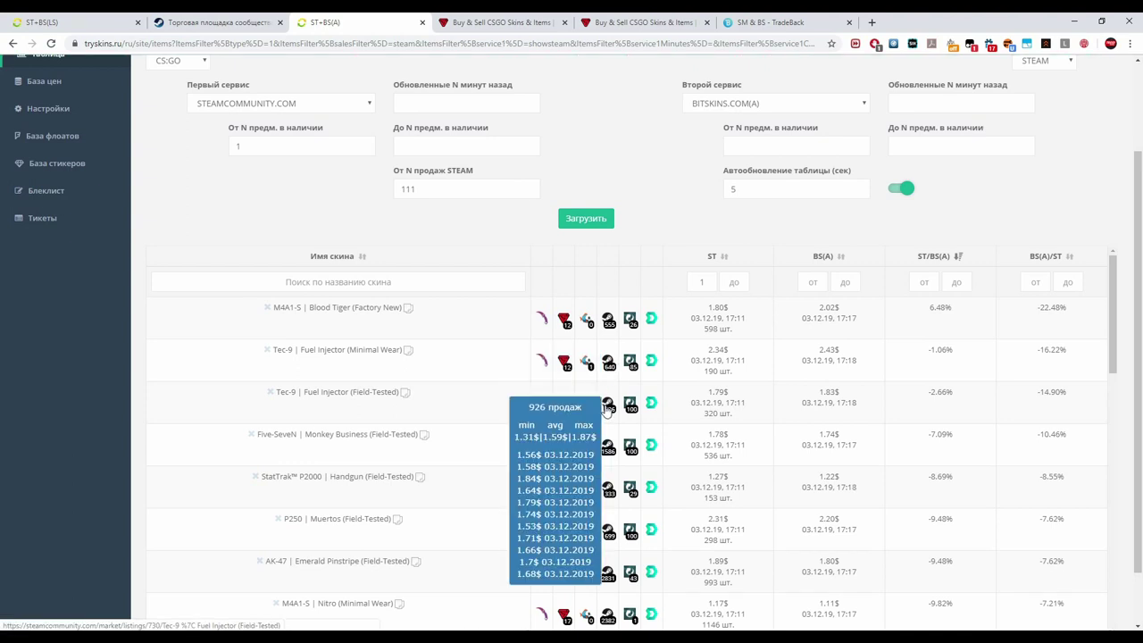
# Examine the Steam prices of both Tec-9 | Fuel Injector entries and the BitSkins sales of the Minimal Wear one
pyautogui.moveTo(728, 396); pyautogui.dragTo(707, 391)
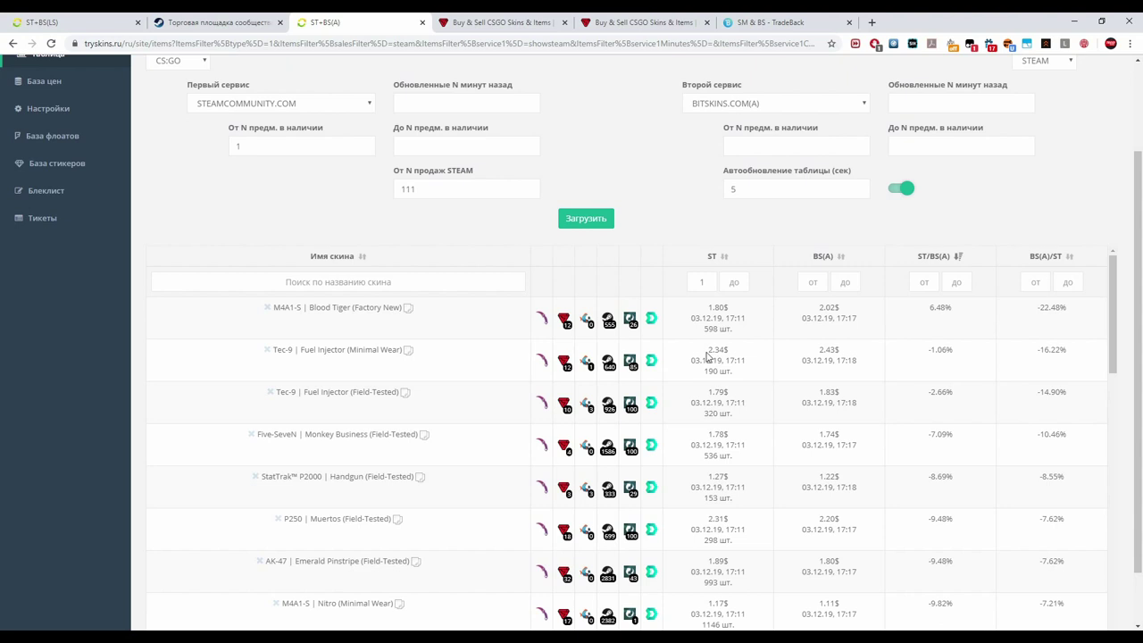
pyautogui.moveTo(707, 349); pyautogui.dragTo(744, 361)
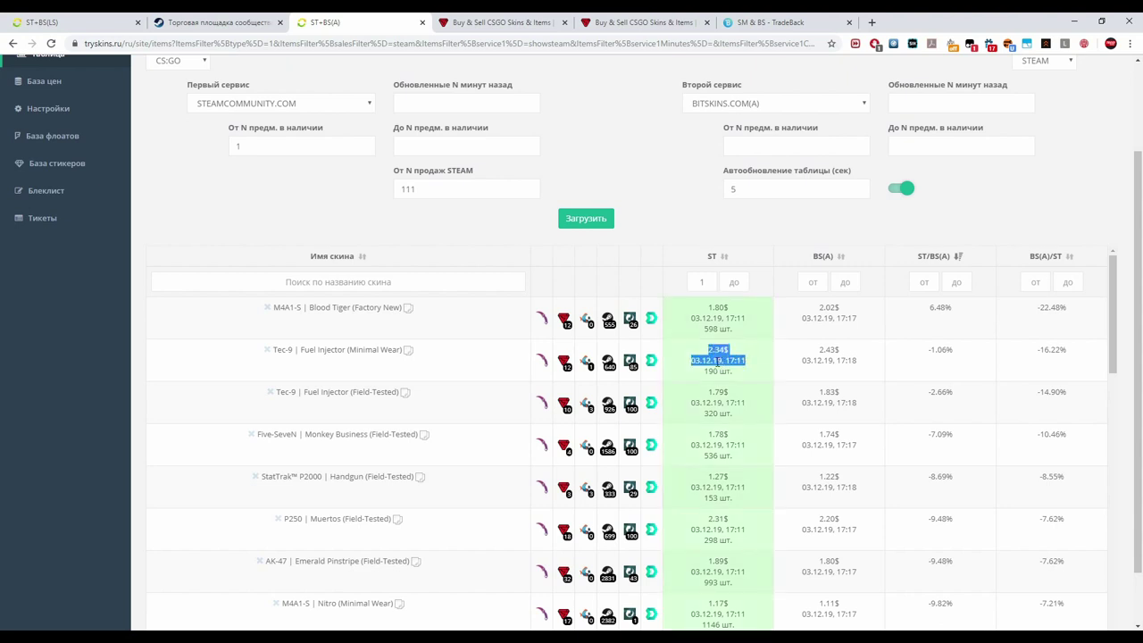
pyautogui.doubleClick(718, 349)
pyautogui.doubleClick(717, 350)
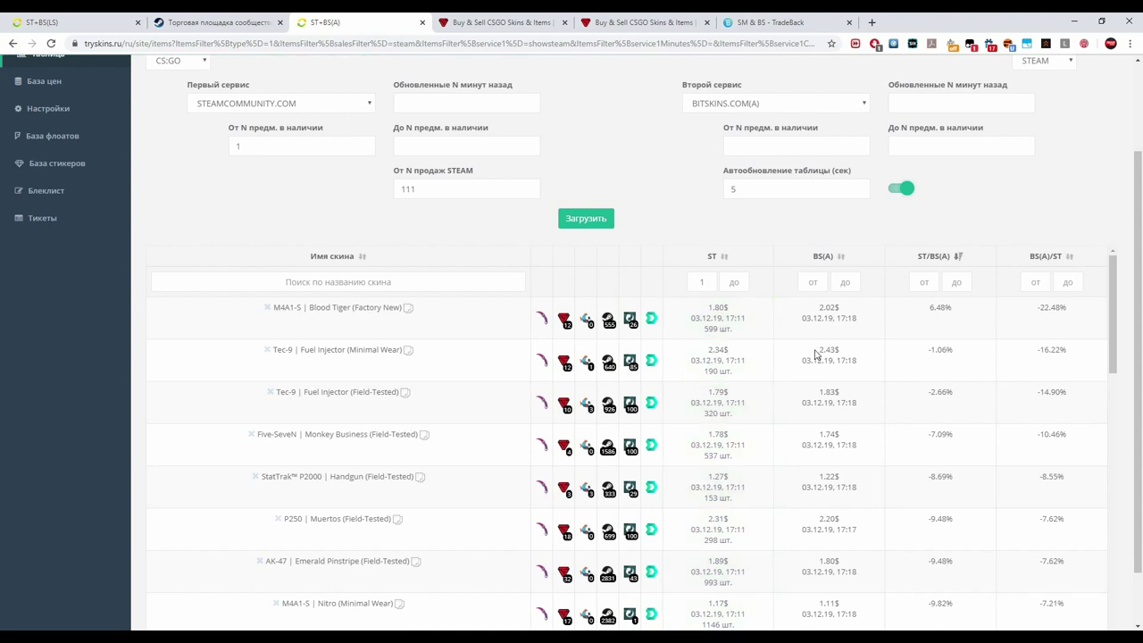
pyautogui.moveTo(566, 368)
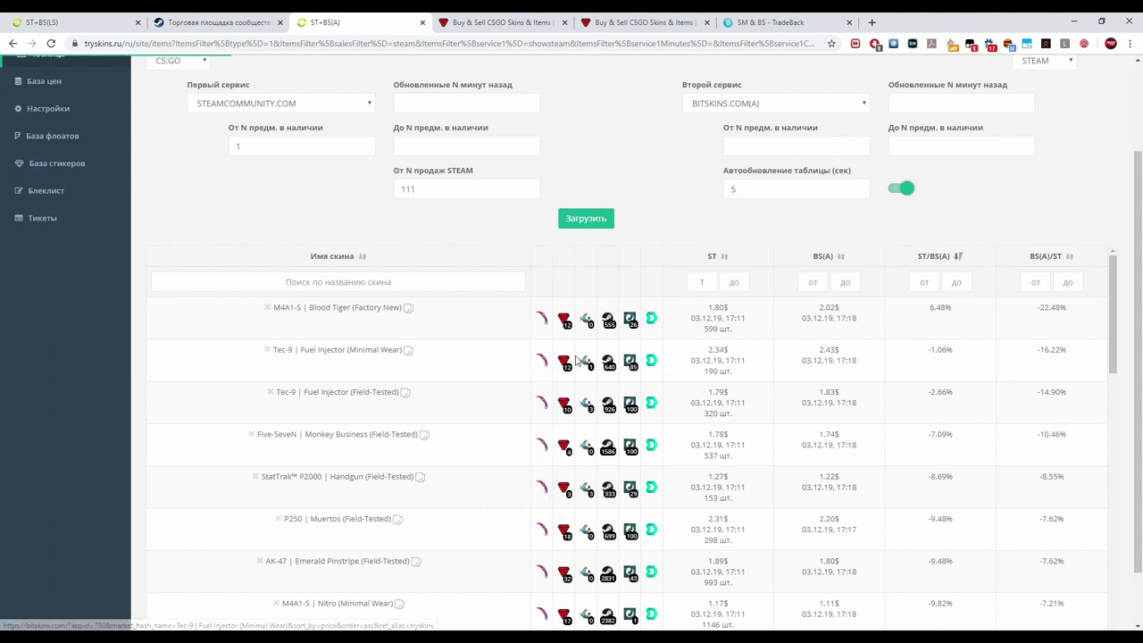
pyautogui.scroll(2, 656, 283)
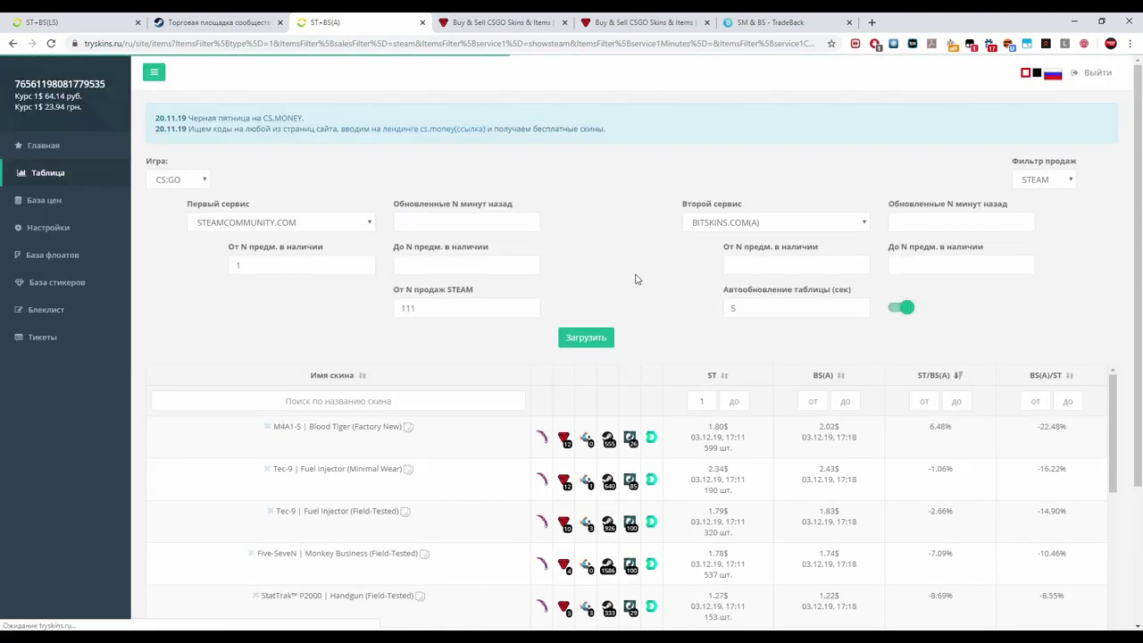